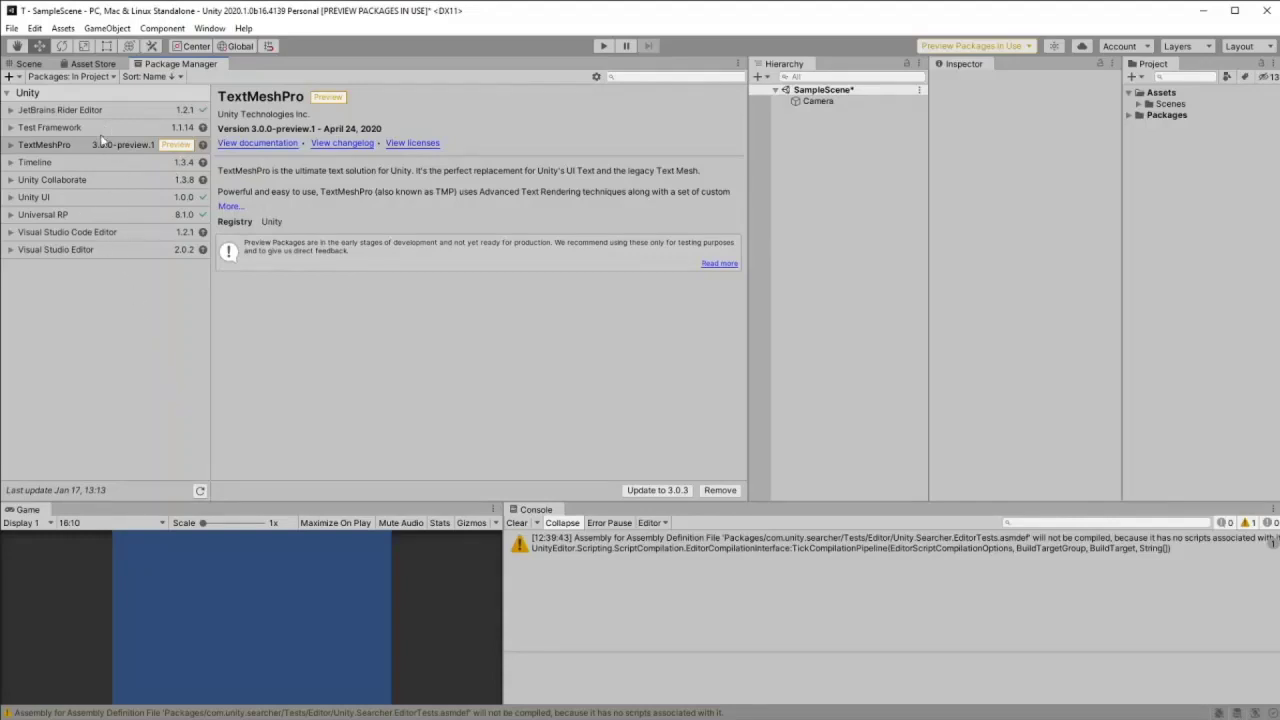
Step: List the Unity Registry packages in the Package Manager and open the details of the Cinemachine package
left_click(97, 77)
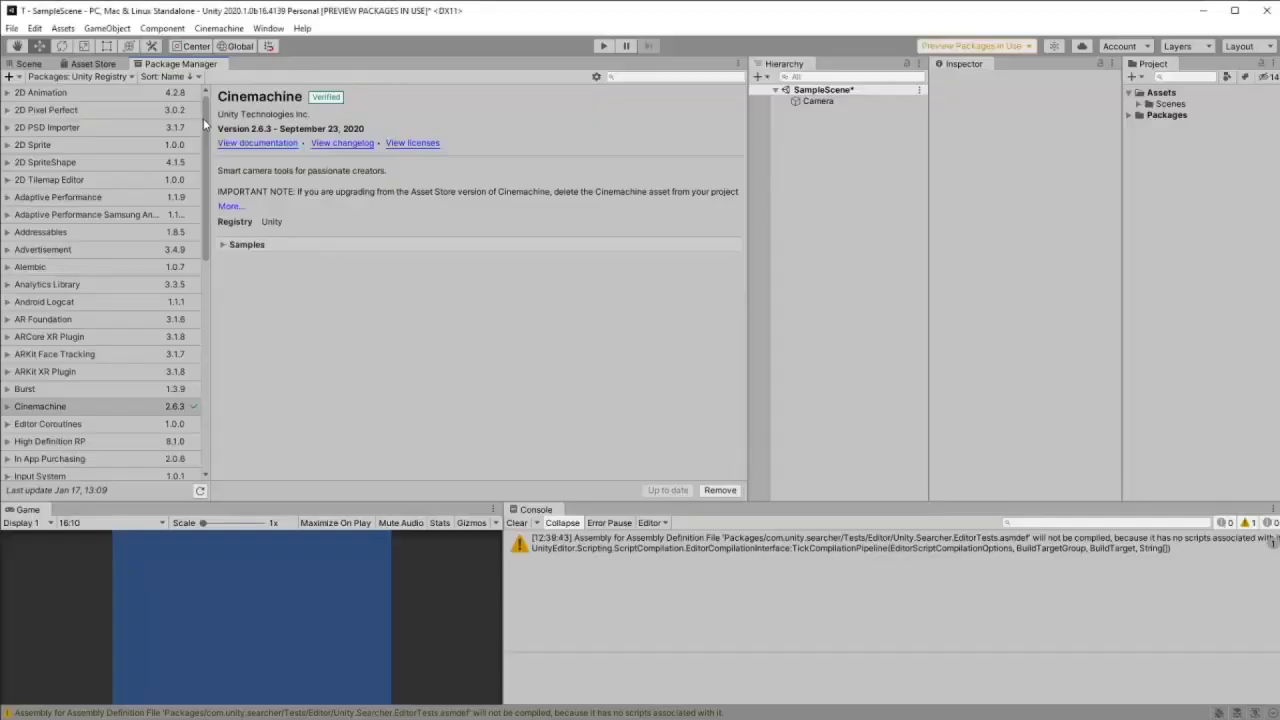
mouse_move(203, 118)
left_mouse_down()
mouse_move(217, 343)
mouse_move(206, 130)
left_mouse_up()
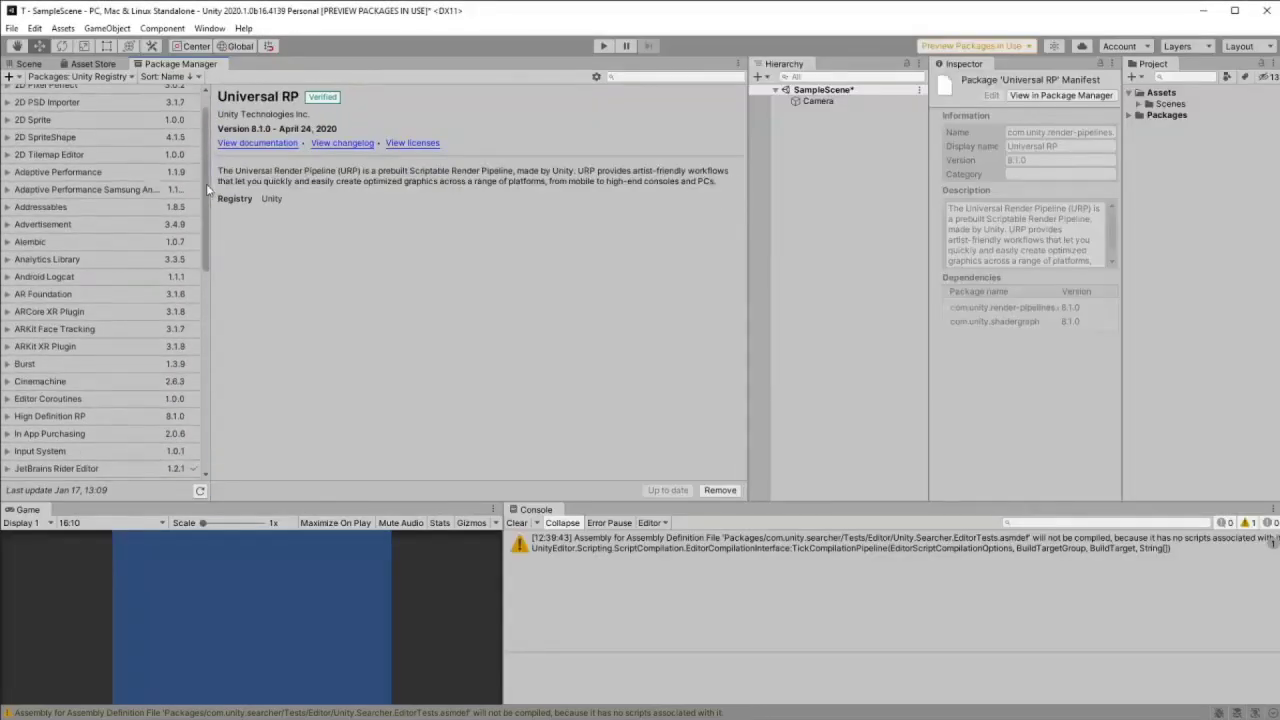
scroll(197, 141, "up", 1)
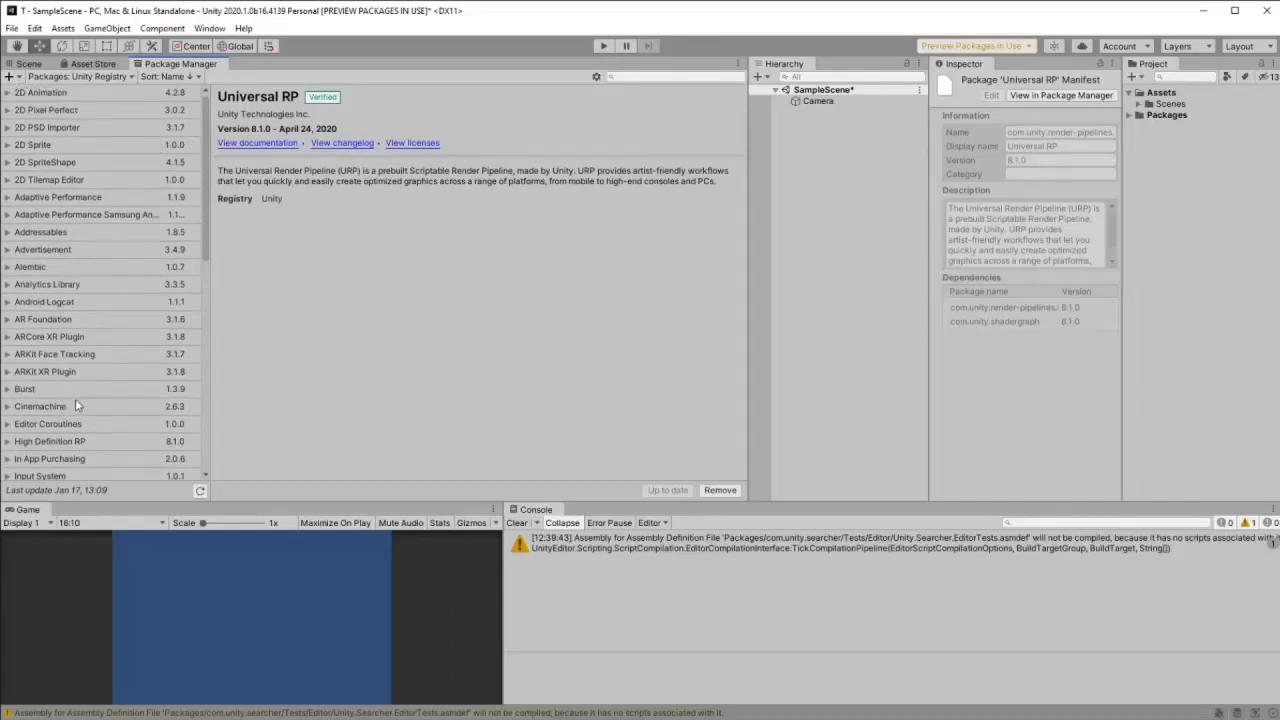
left_click(40, 406)
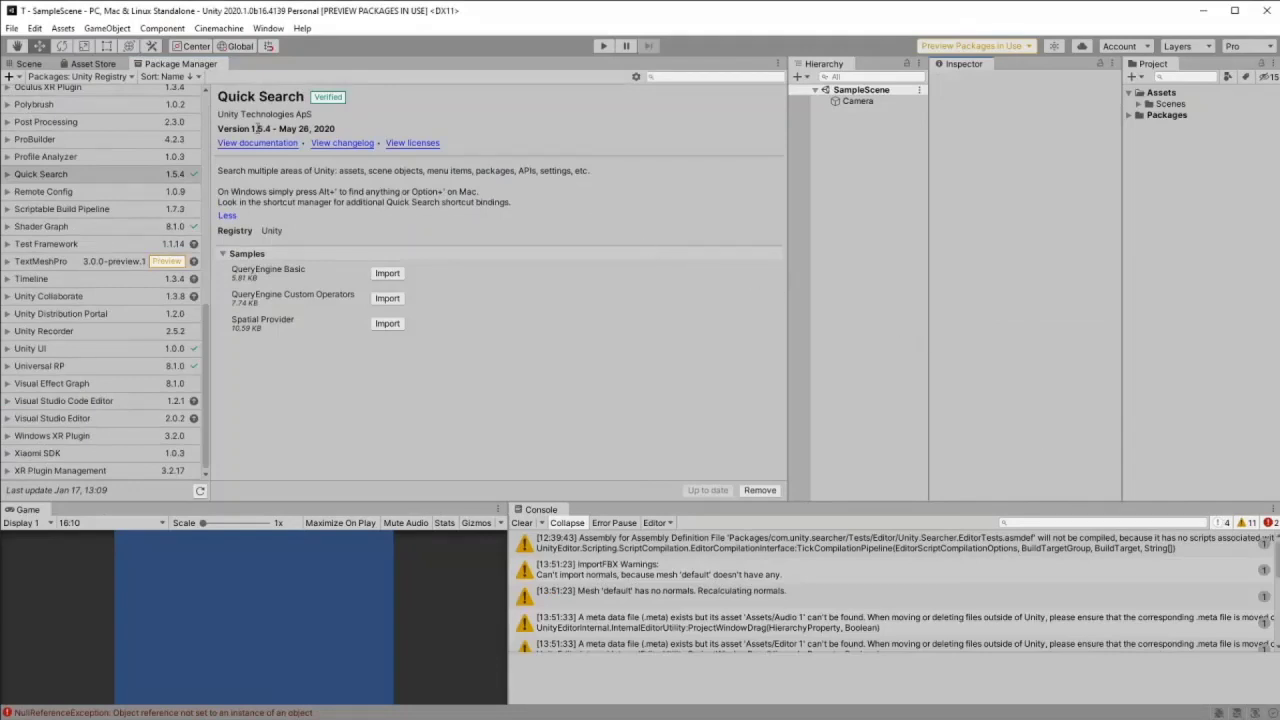
Step: Read the Quick Search package description and use Quick Search to look for "physic ma"
left_click(128, 178)
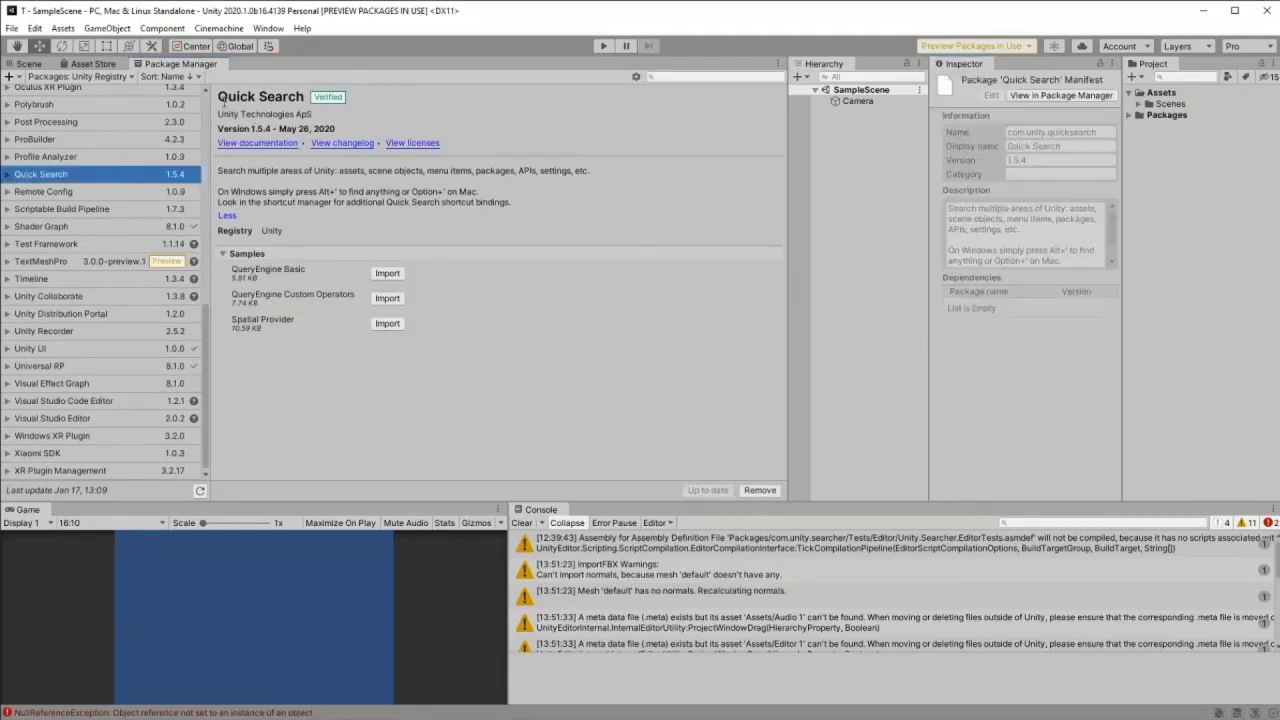
left_click_drag(222, 99, 285, 110)
left_click_drag(259, 180, 585, 182)
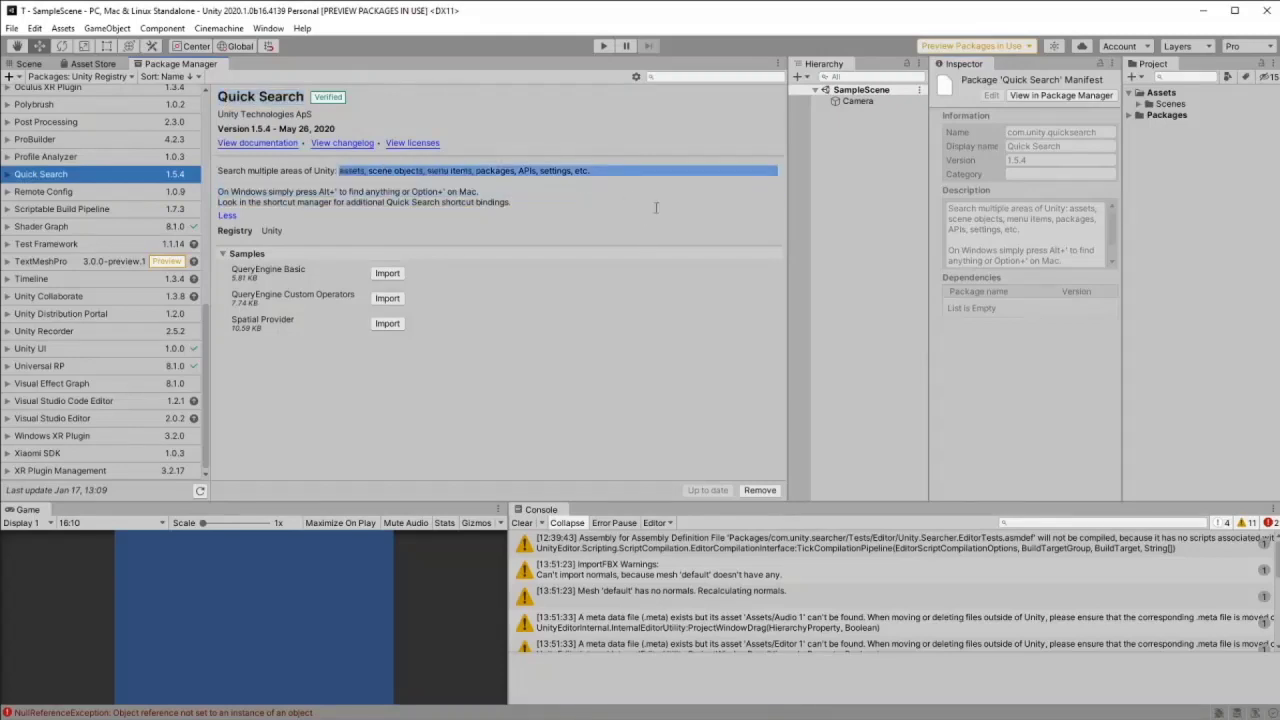
key("alt+apostrophe")
type("physic ma")
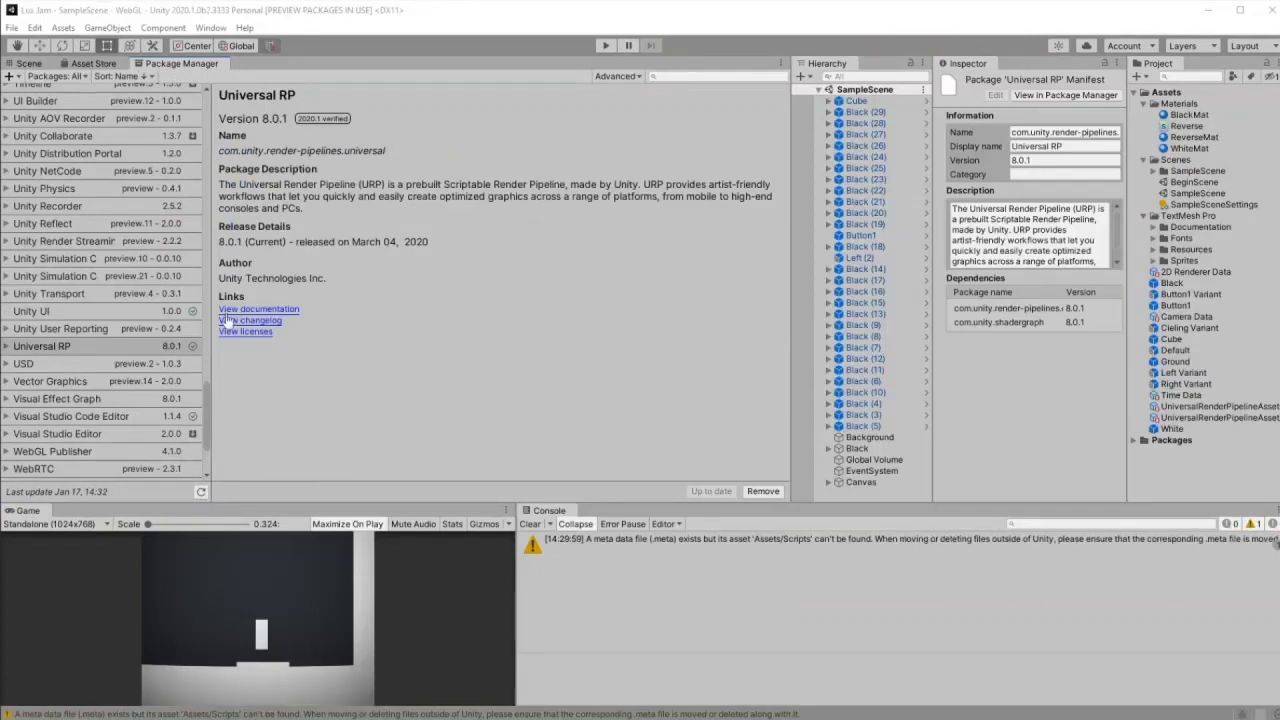
Step: Review the post-processing overrides on the Global Volume and disable that object
left_click(159, 347)
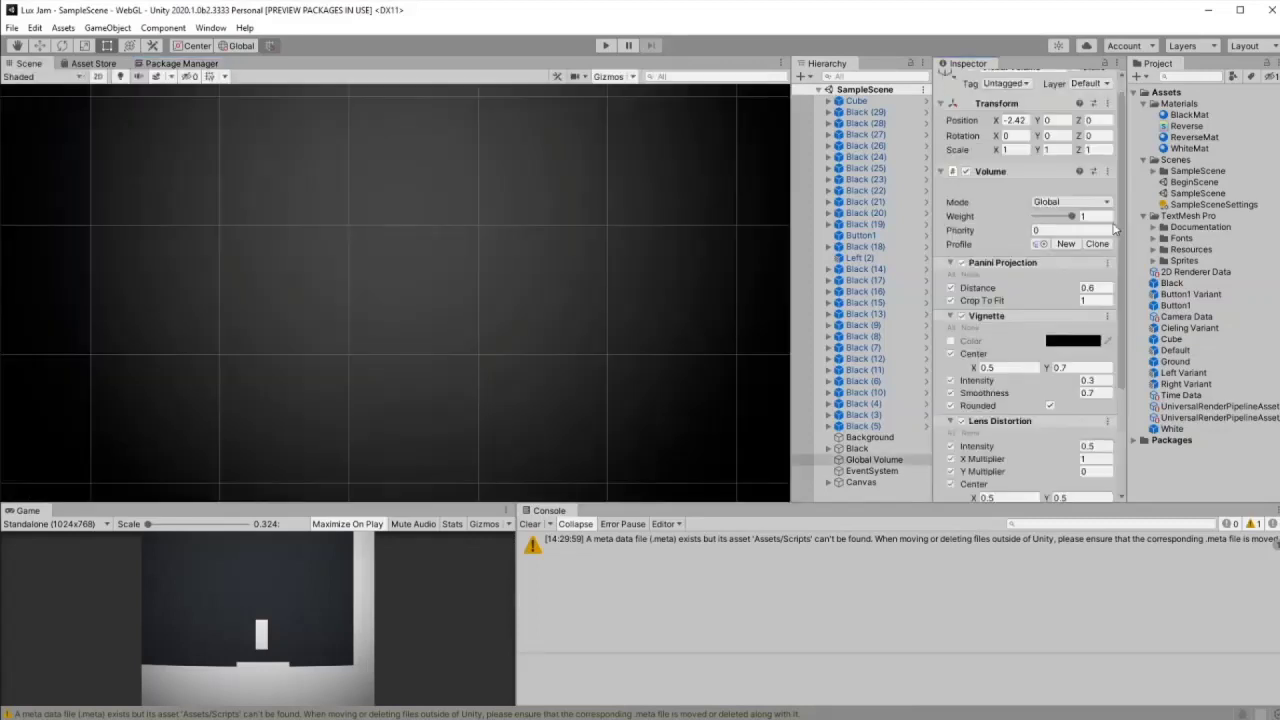
scroll(1100, 287, "down", 3)
scroll(1110, 287, "down", 2)
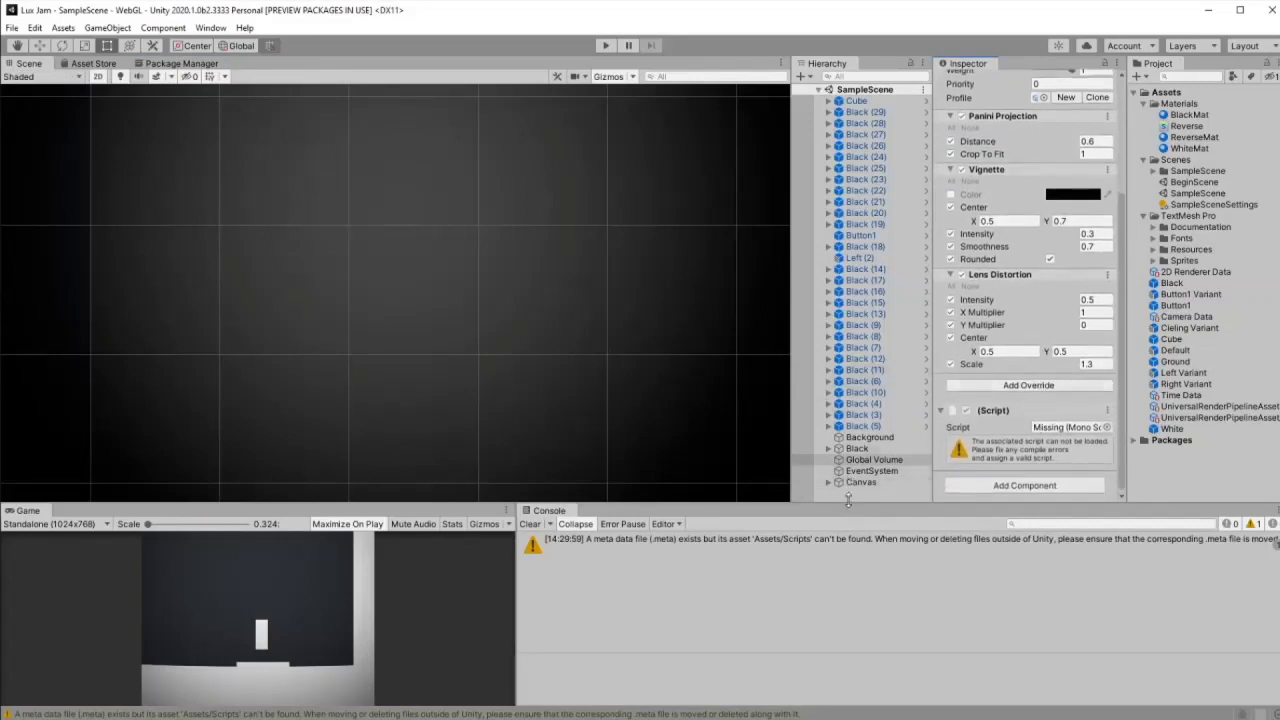
left_click(843, 460)
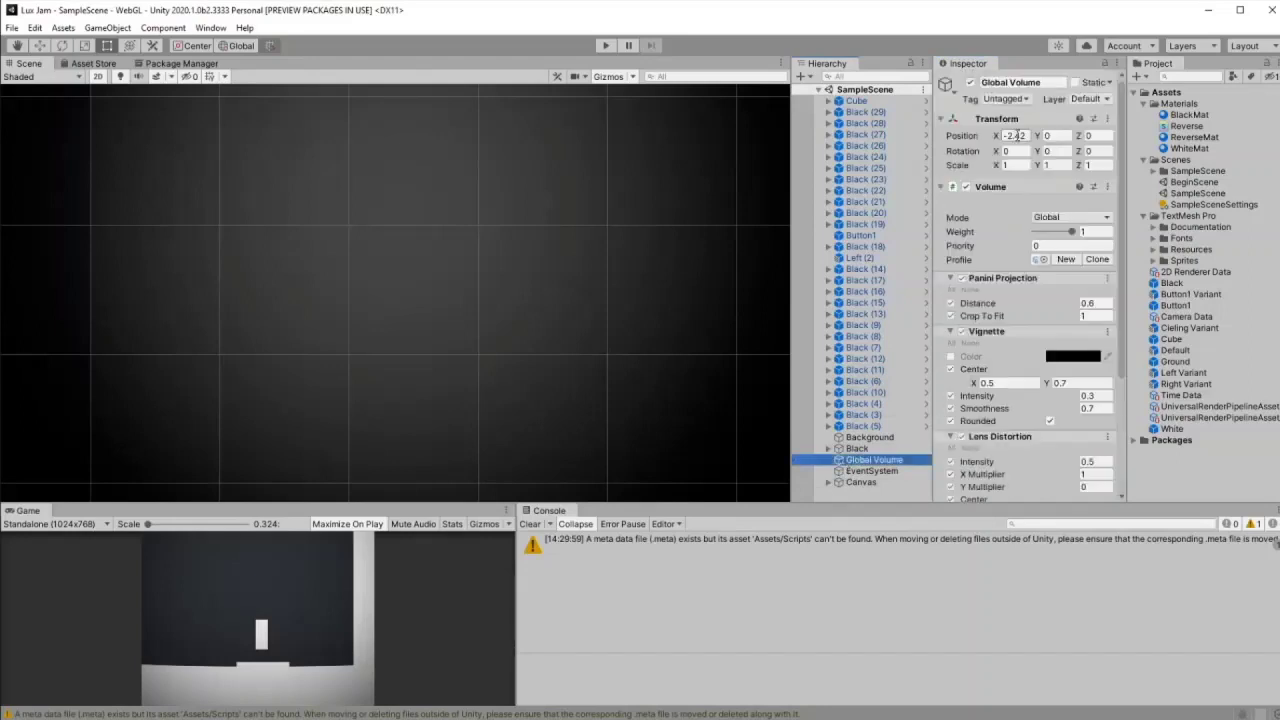
left_click(970, 82)
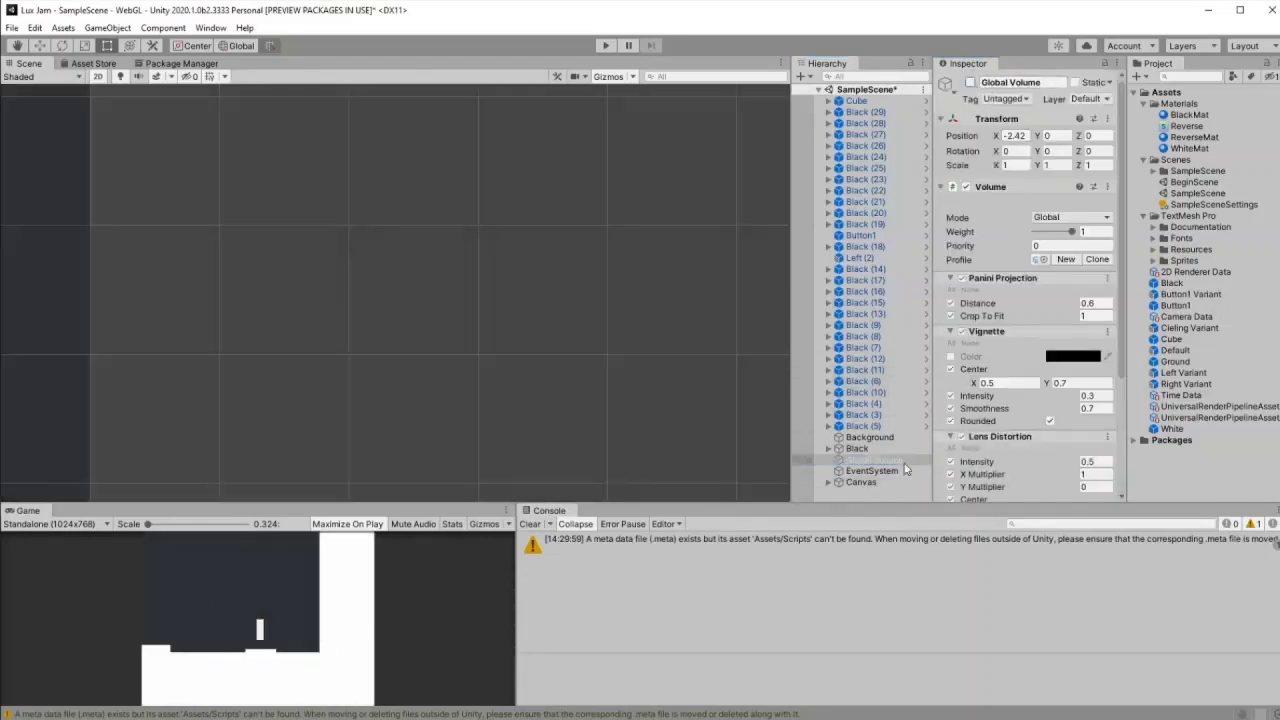
Step: Add a second Global Volume to the scene and create a new volume profile for it
left_click(868, 460)
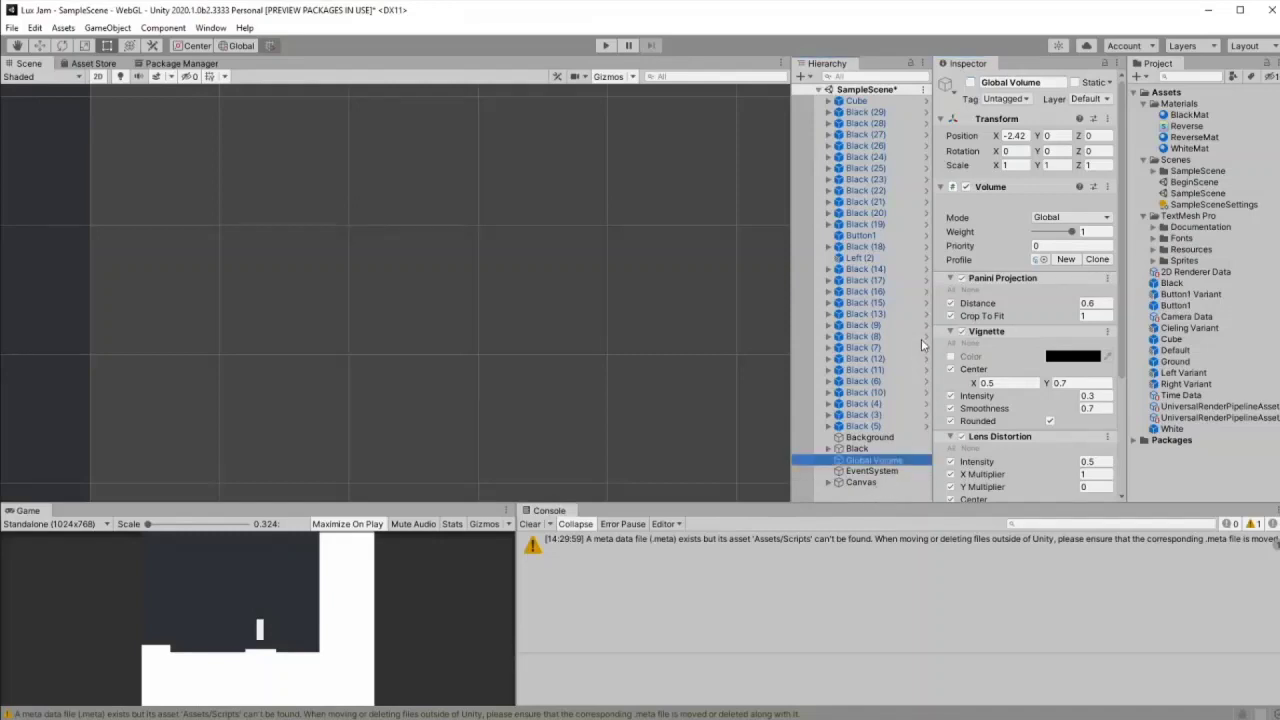
left_click(1001, 474)
left_click(1074, 260)
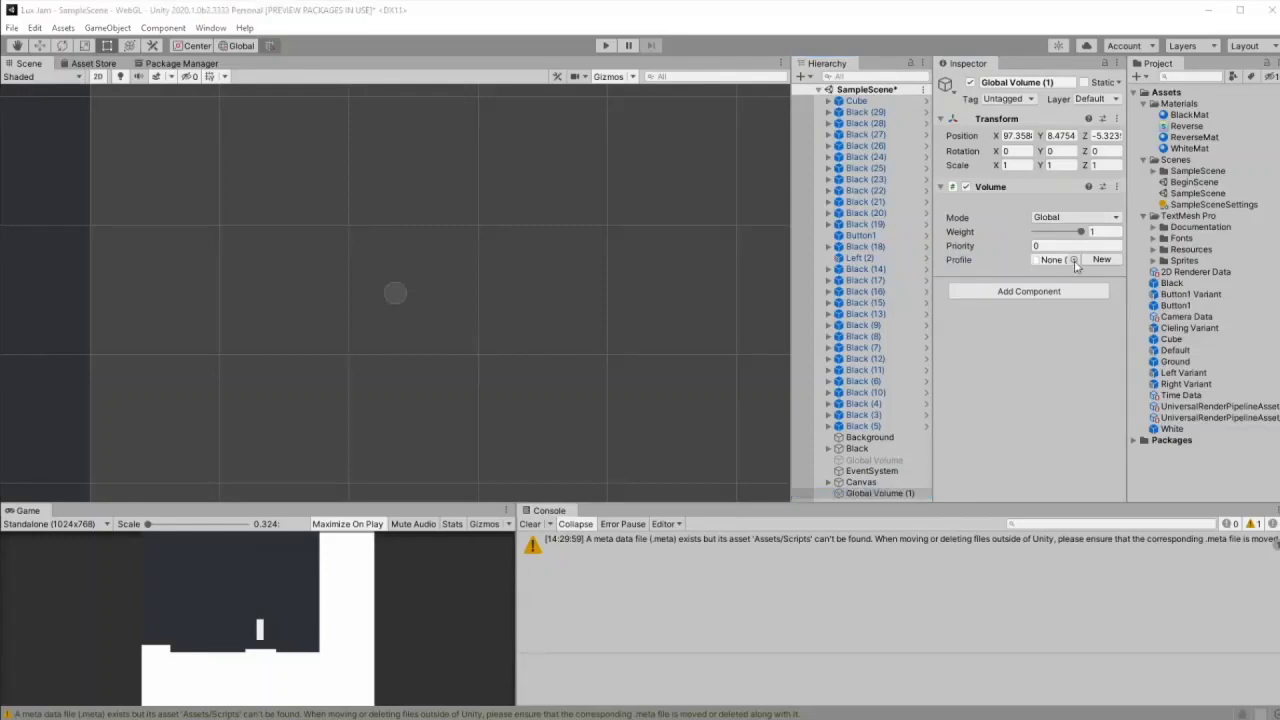
left_click(1103, 309)
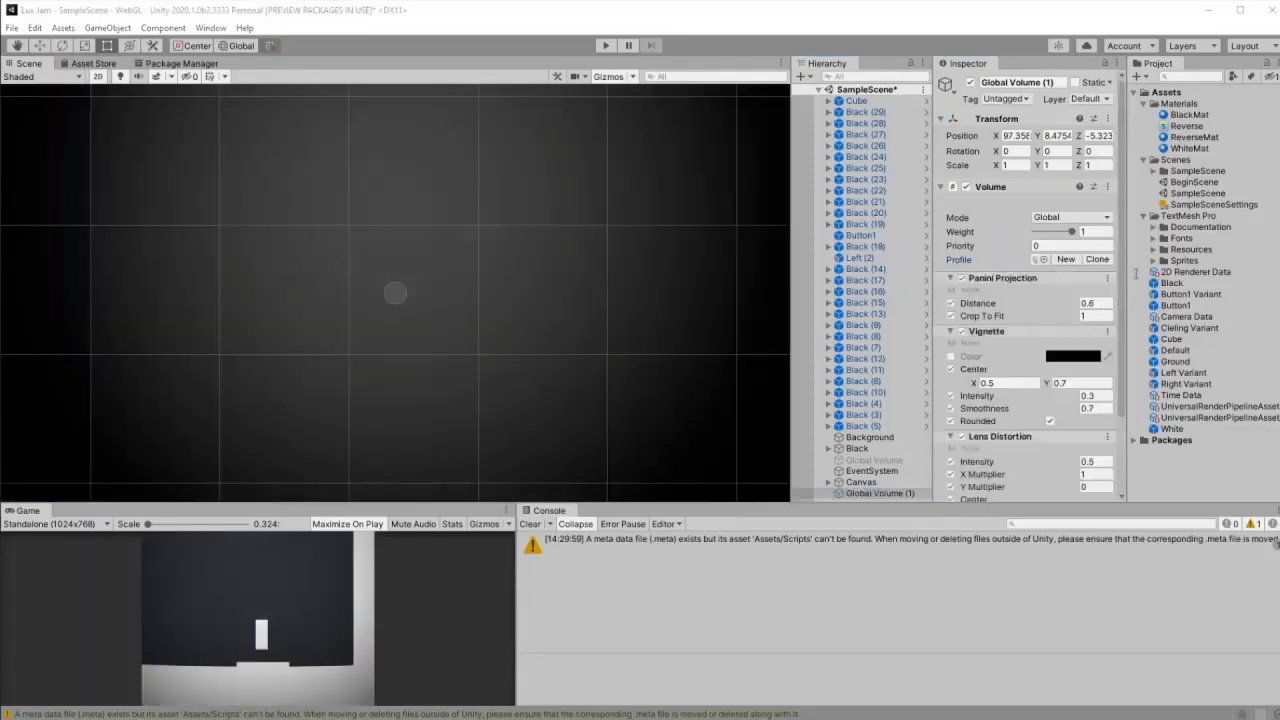
left_click(1110, 301)
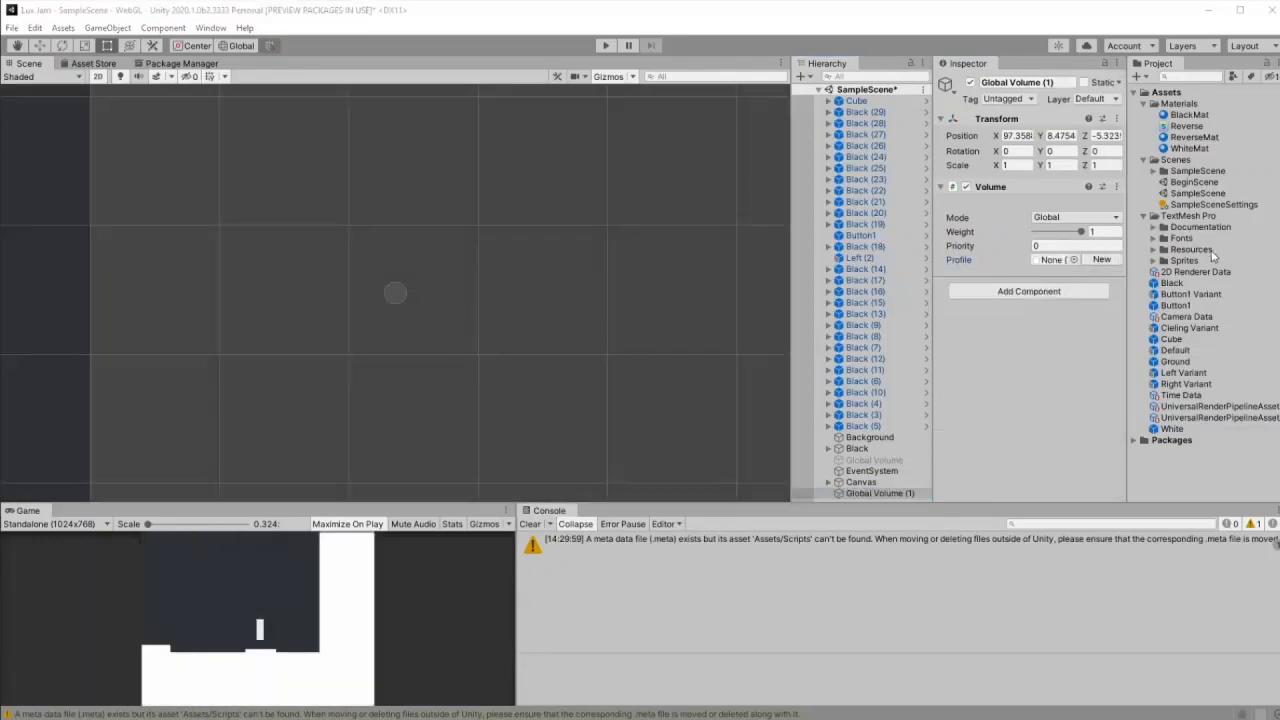
left_click(1102, 260)
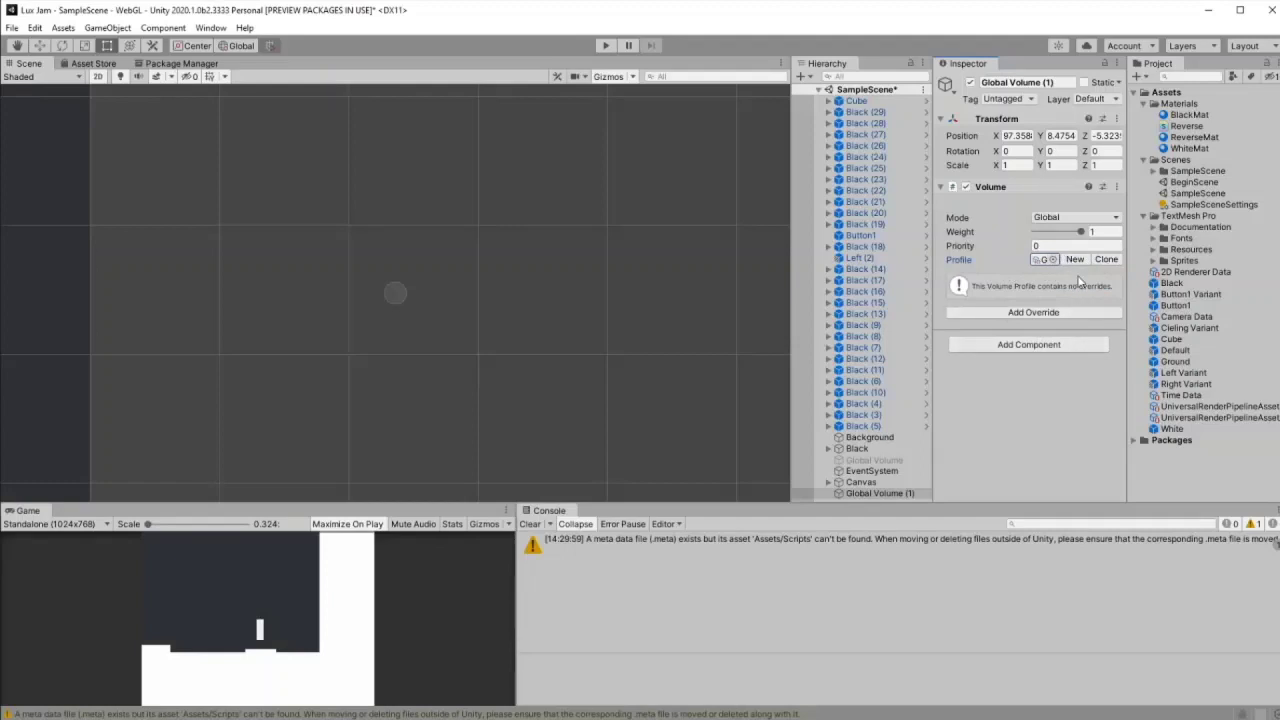
Step: Add a Bloom override to the new volume with Threshold and Intensity enabled, and set Intensity to 3.64
left_click(1054, 314)
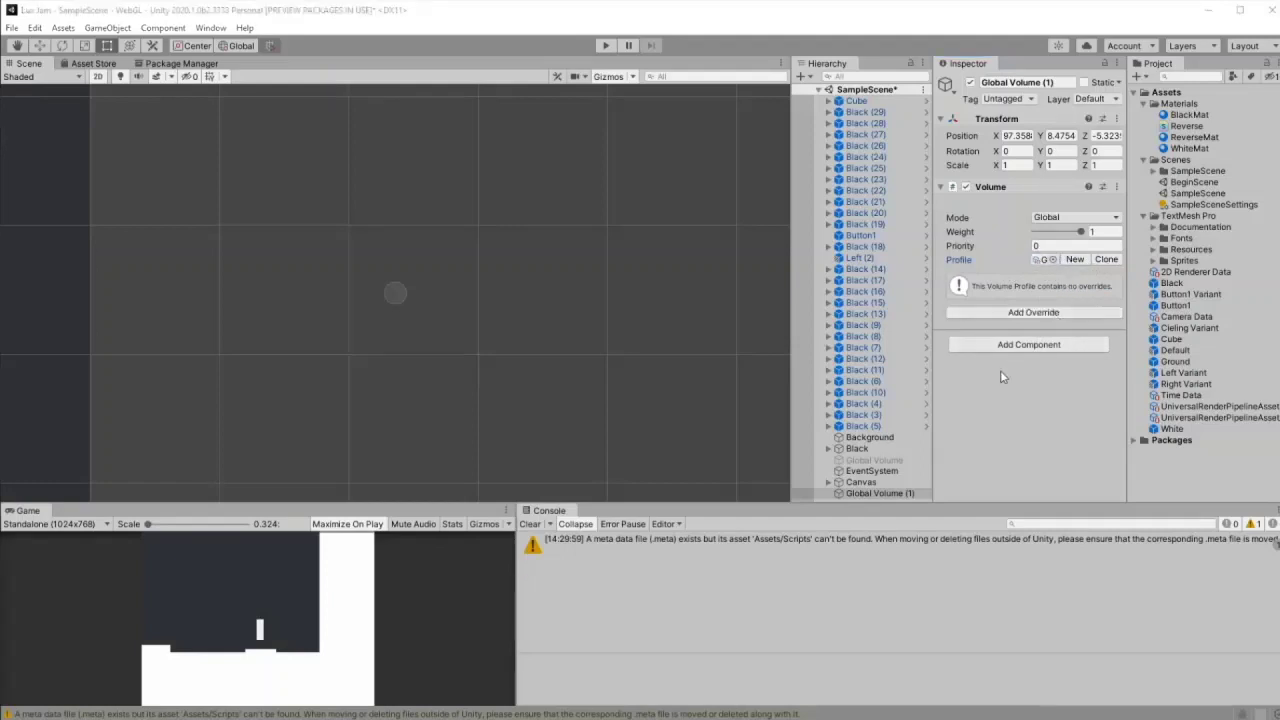
left_click(1061, 365)
left_click(952, 317)
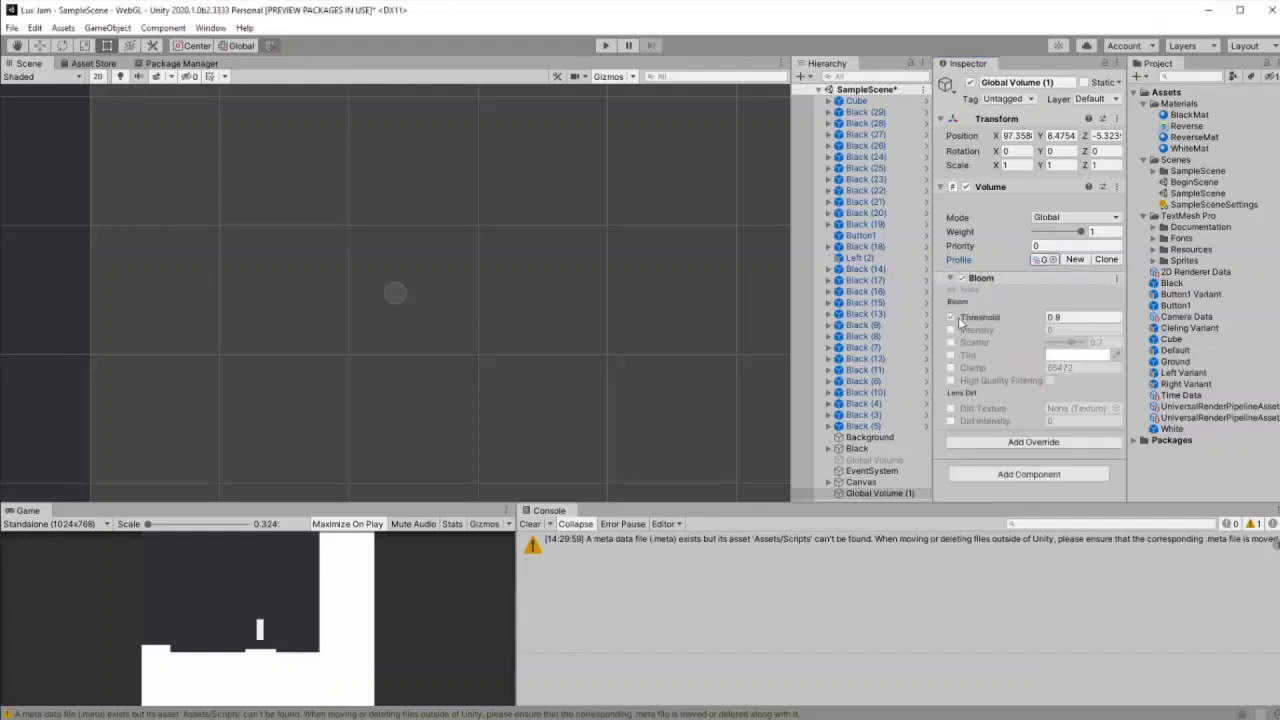
left_click(951, 330)
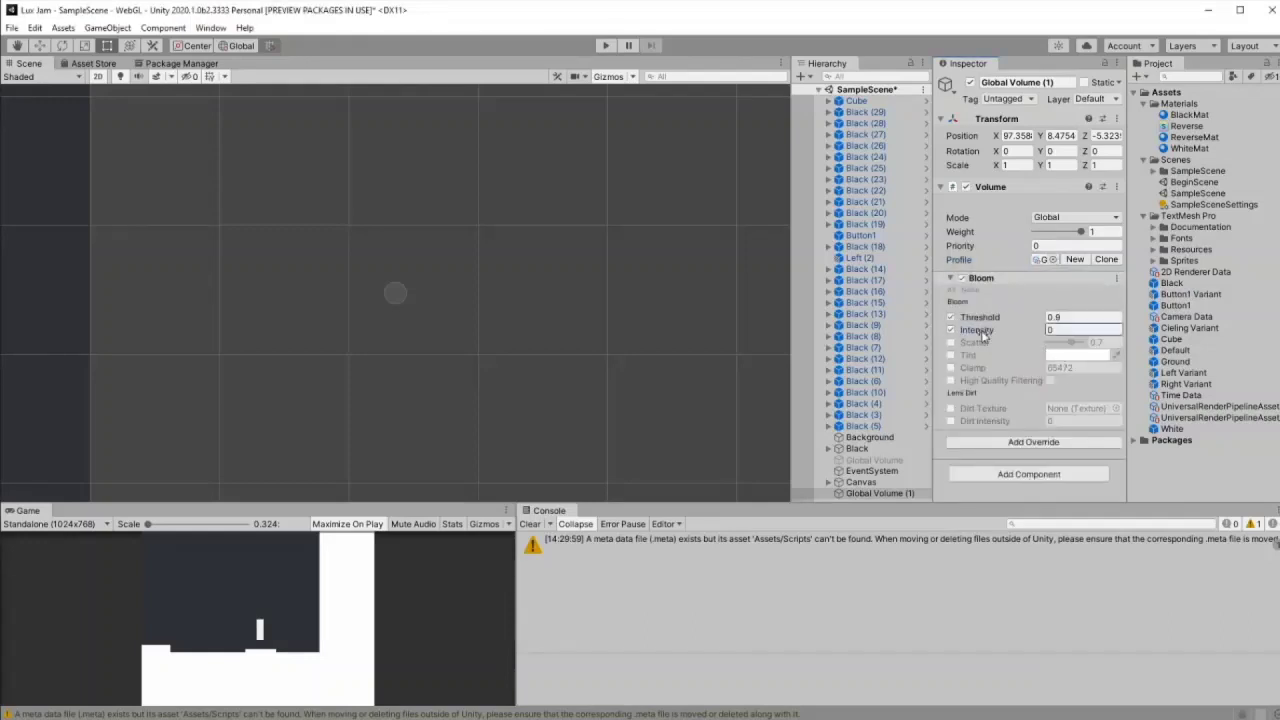
mouse_move(1037, 330)
left_mouse_down()
mouse_move(968, 334)
mouse_move(1060, 336)
left_mouse_up()
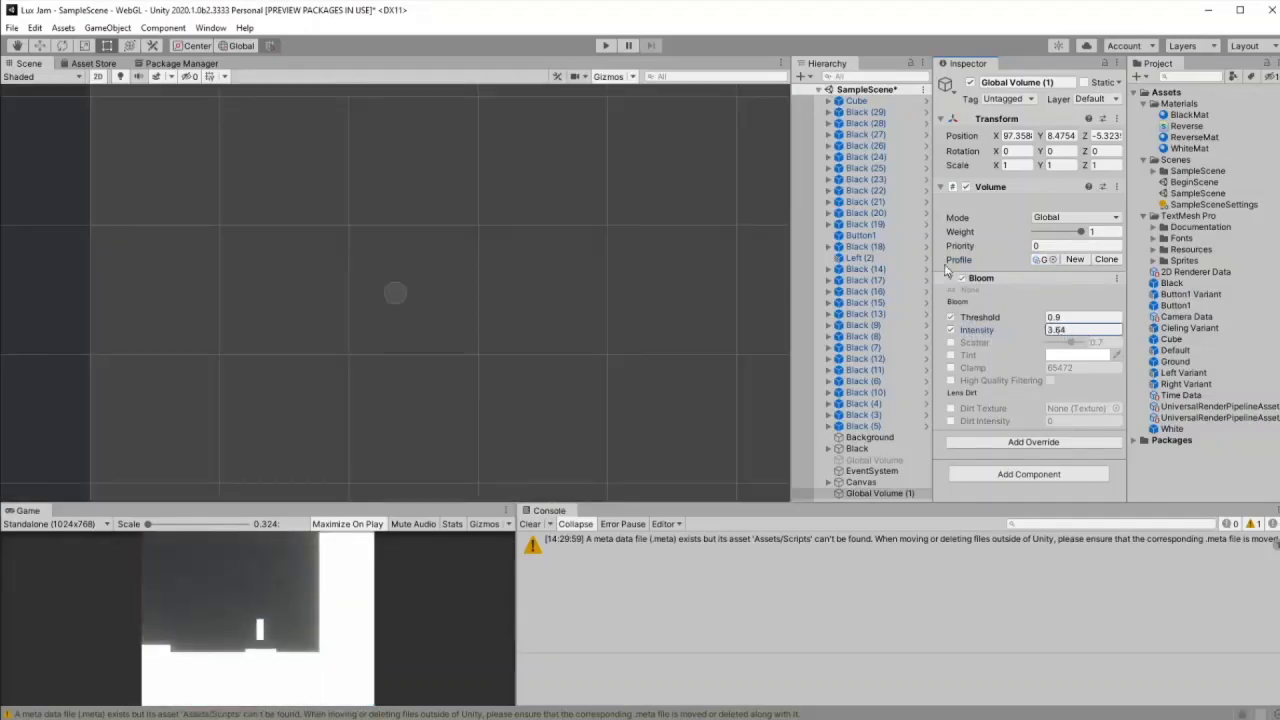
Step: Give the second volume another new, empty profile and re-enable the original Global Volume
left_click(1075, 260)
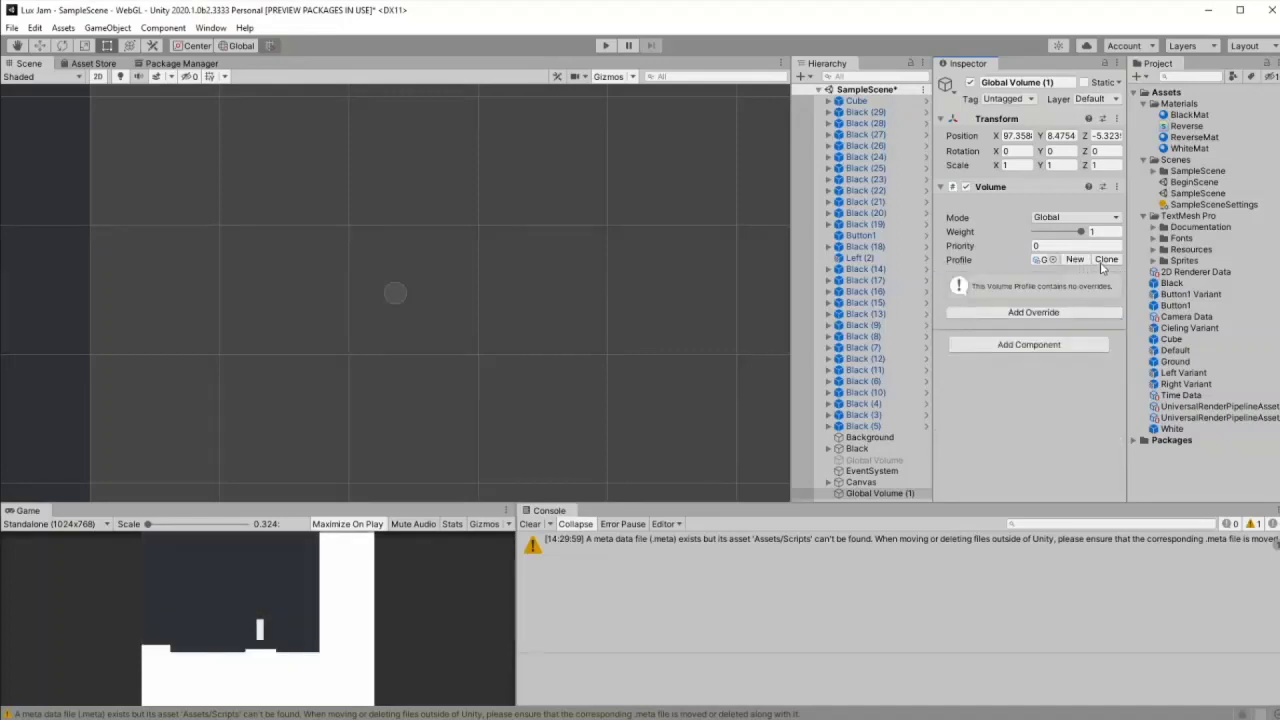
left_click(855, 461)
left_click(970, 83)
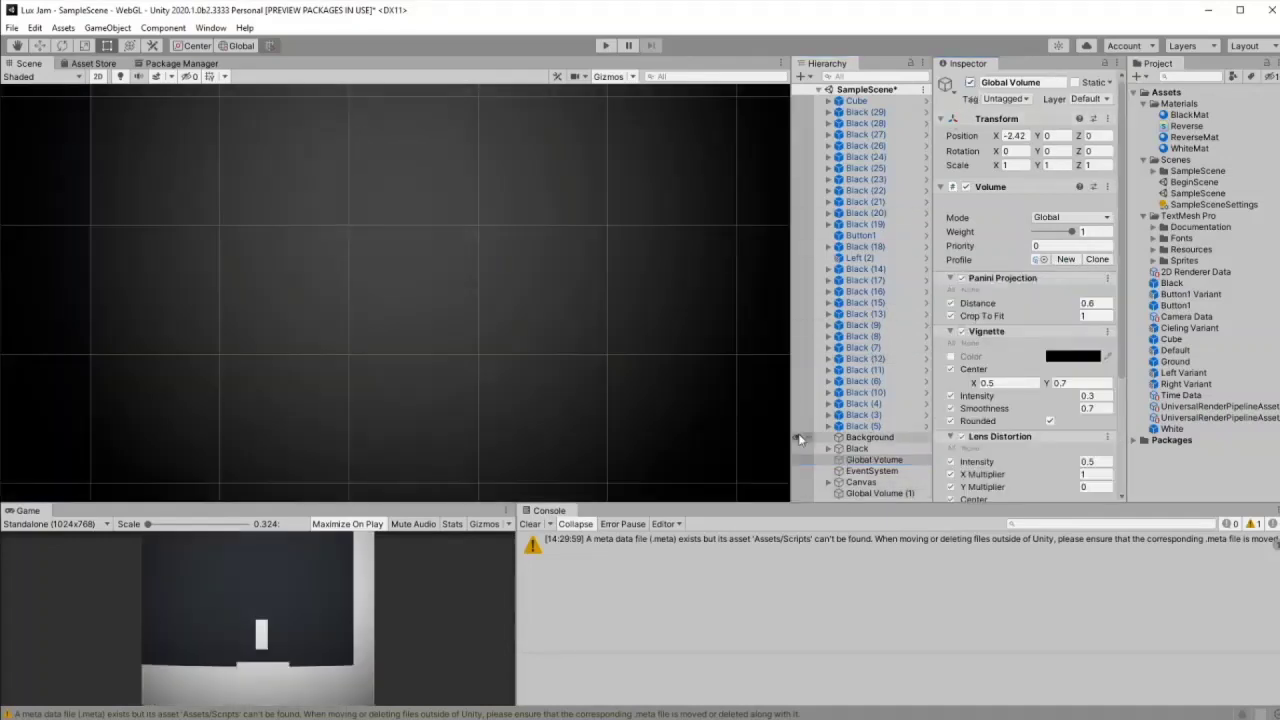
left_click(840, 493)
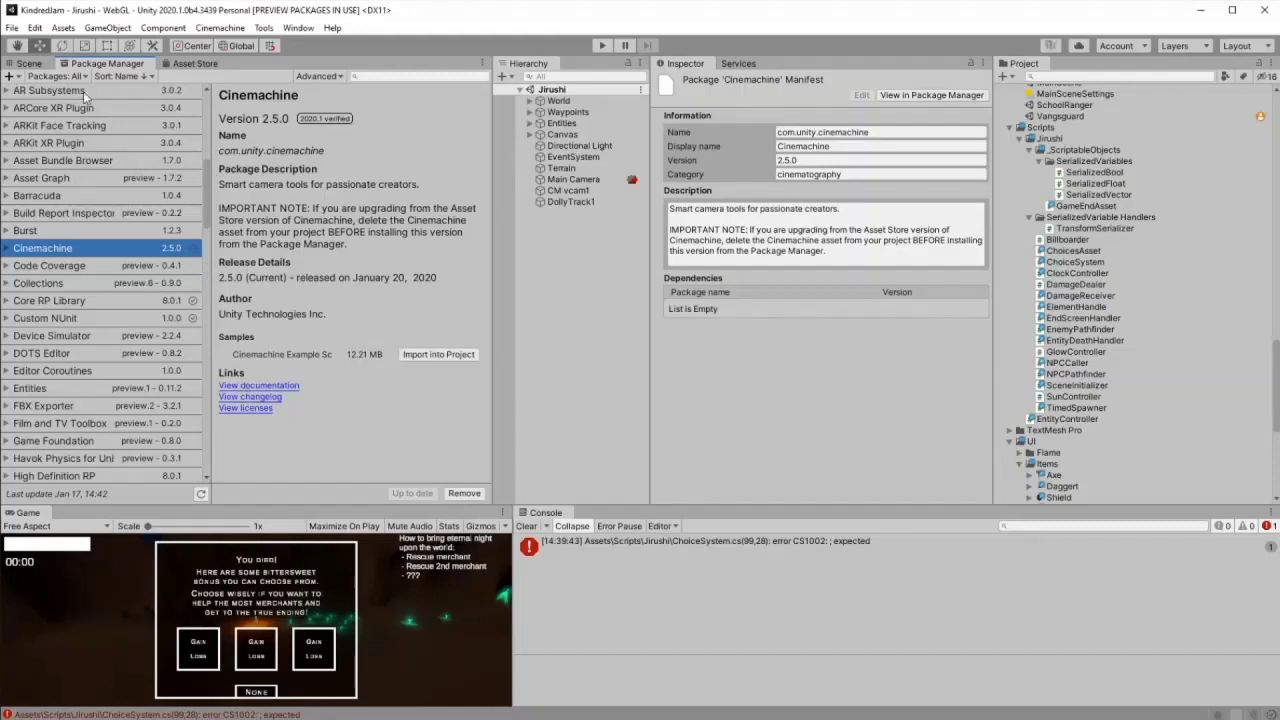
Step: Show the Jirushi scene in the Scene view and inspect the dolly track around the Main Camera
left_click(38, 63)
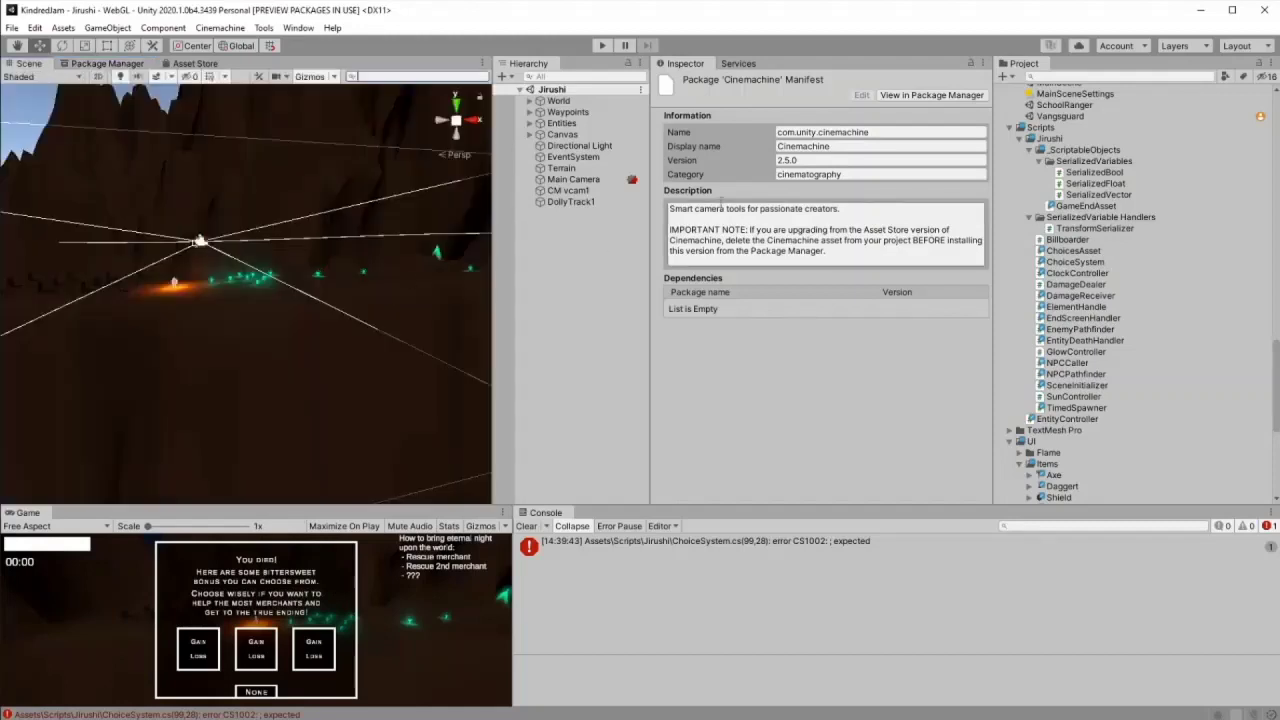
left_click(563, 135)
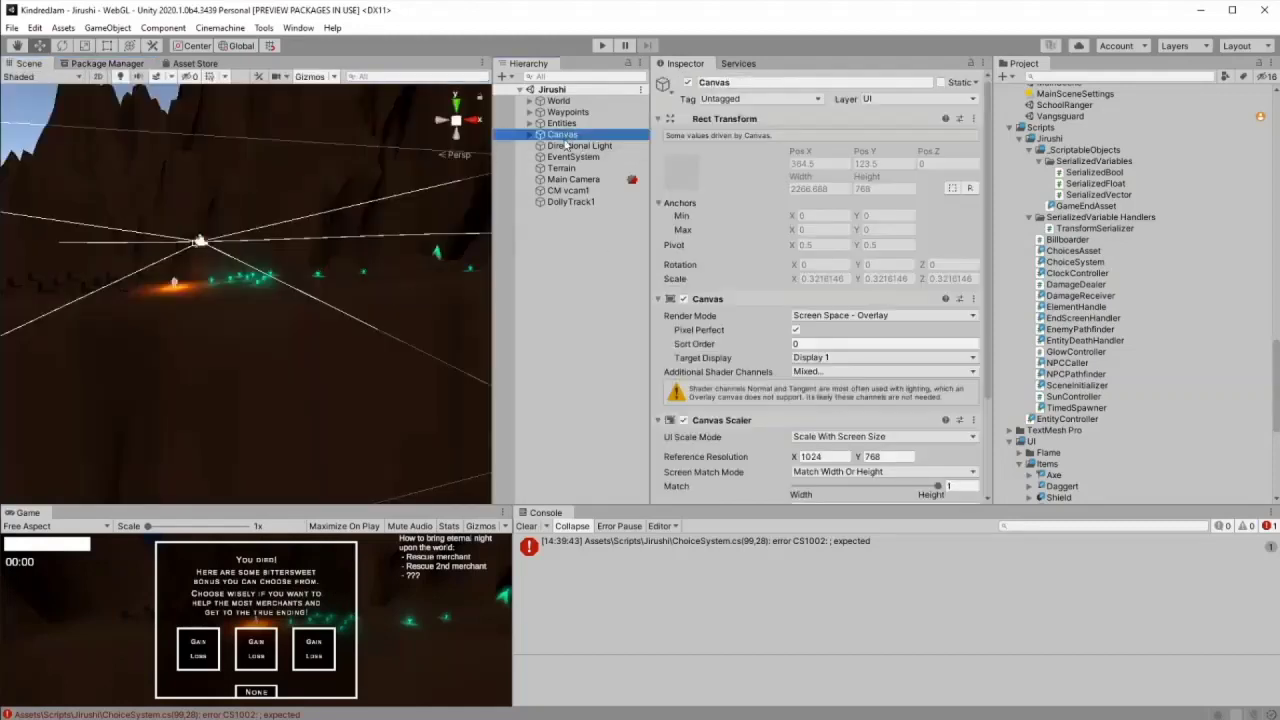
left_click(573, 179)
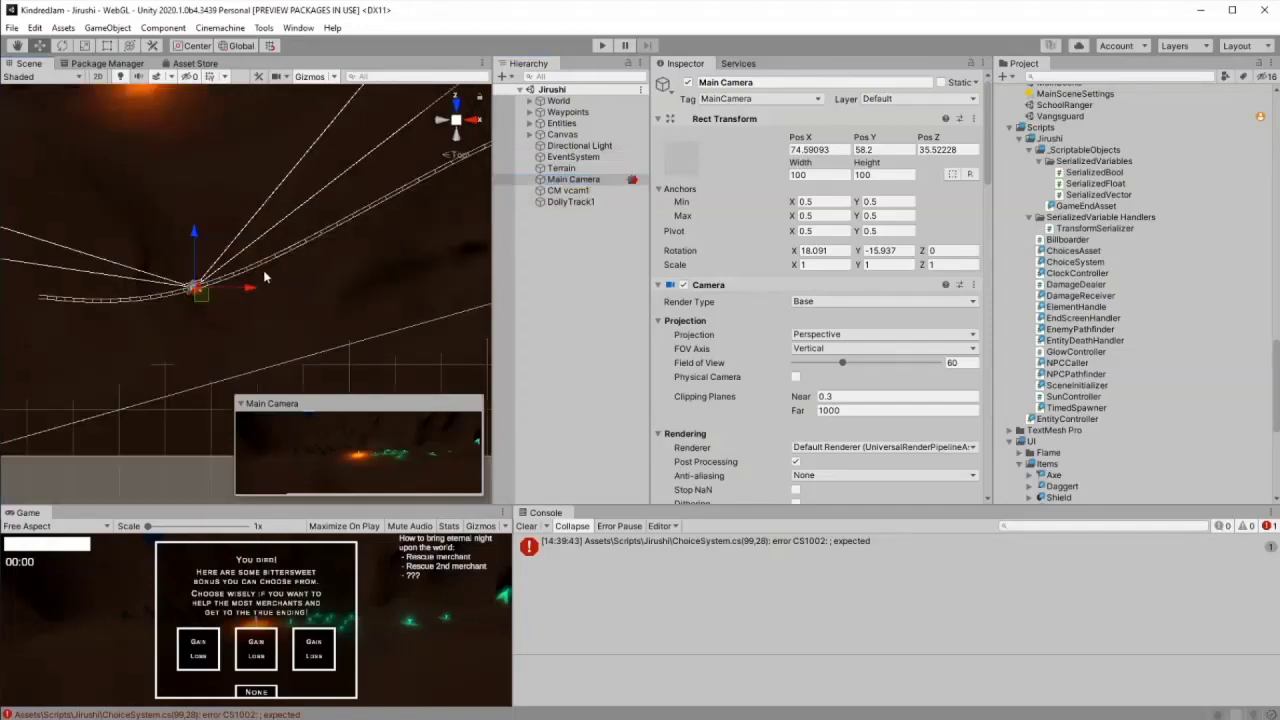
scroll(265, 276, "up", 3)
scroll(265, 277, "up", 1)
right_click_drag(265, 277, 169, 156)
left_click(80, 307)
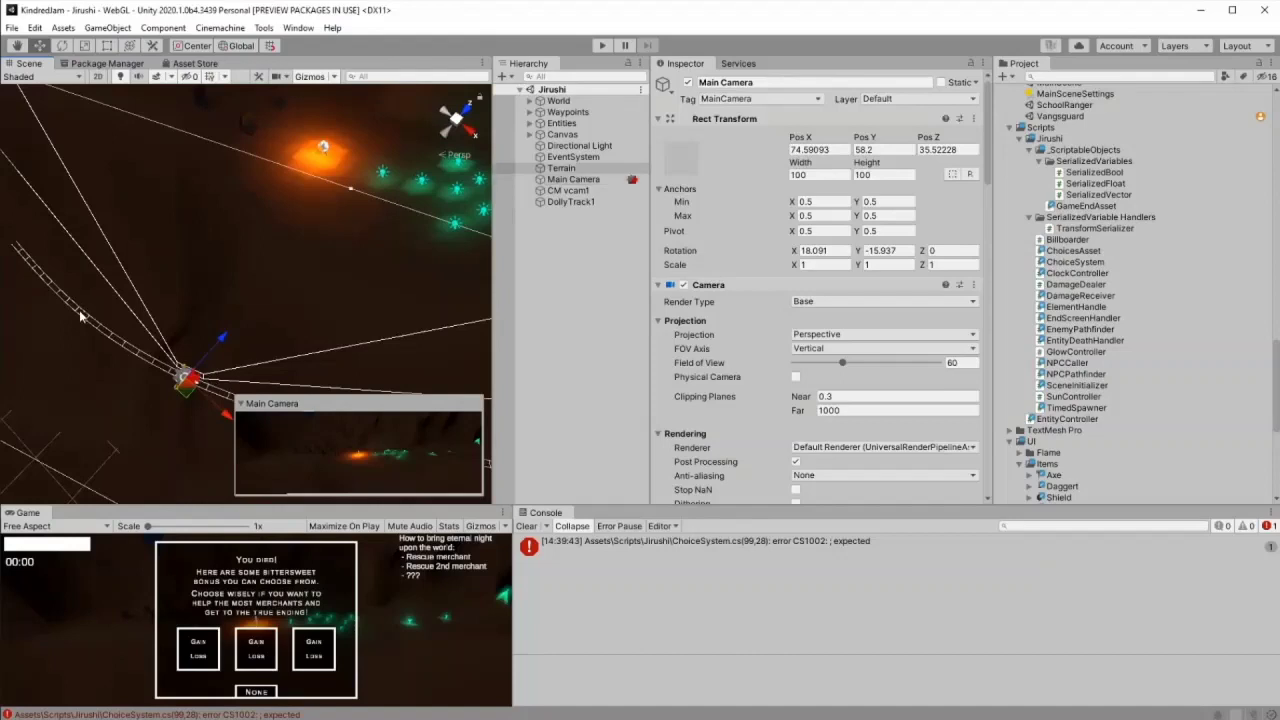
key("ctrl+z")
Step: Select the Main Camera and examine the settings of its components
left_click(589, 188)
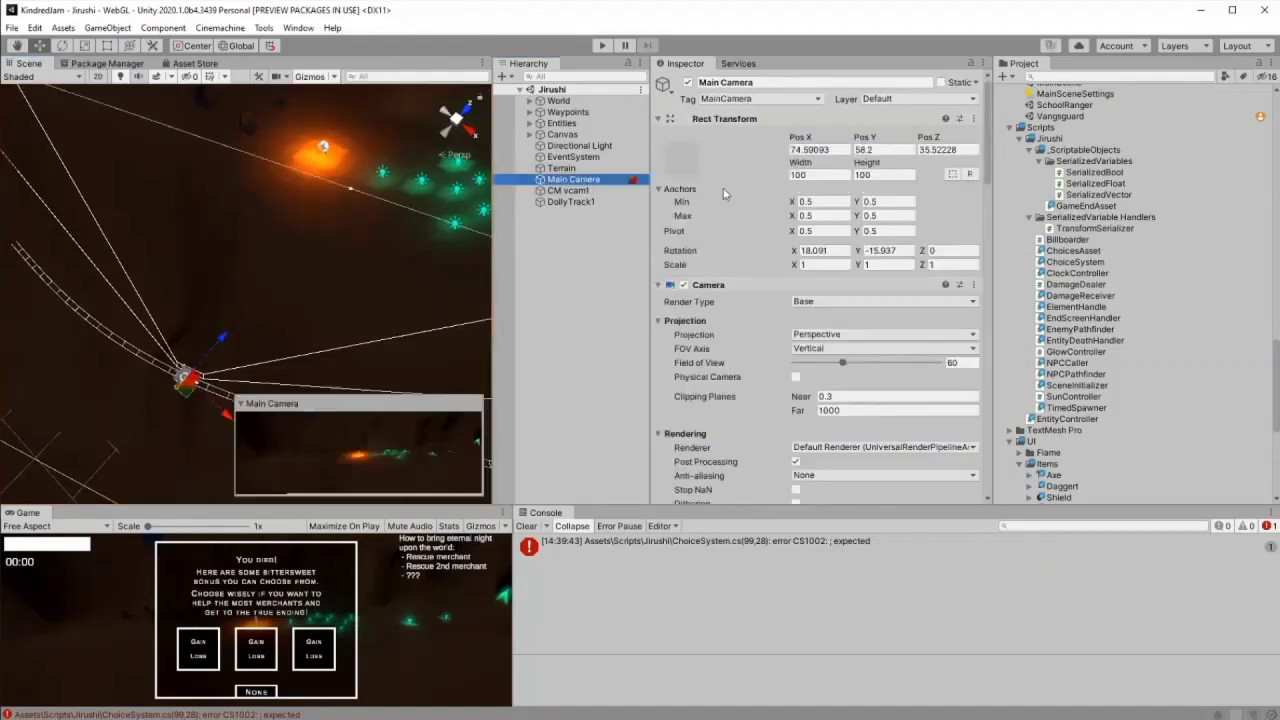
left_click_drag(987, 112, 990, 176)
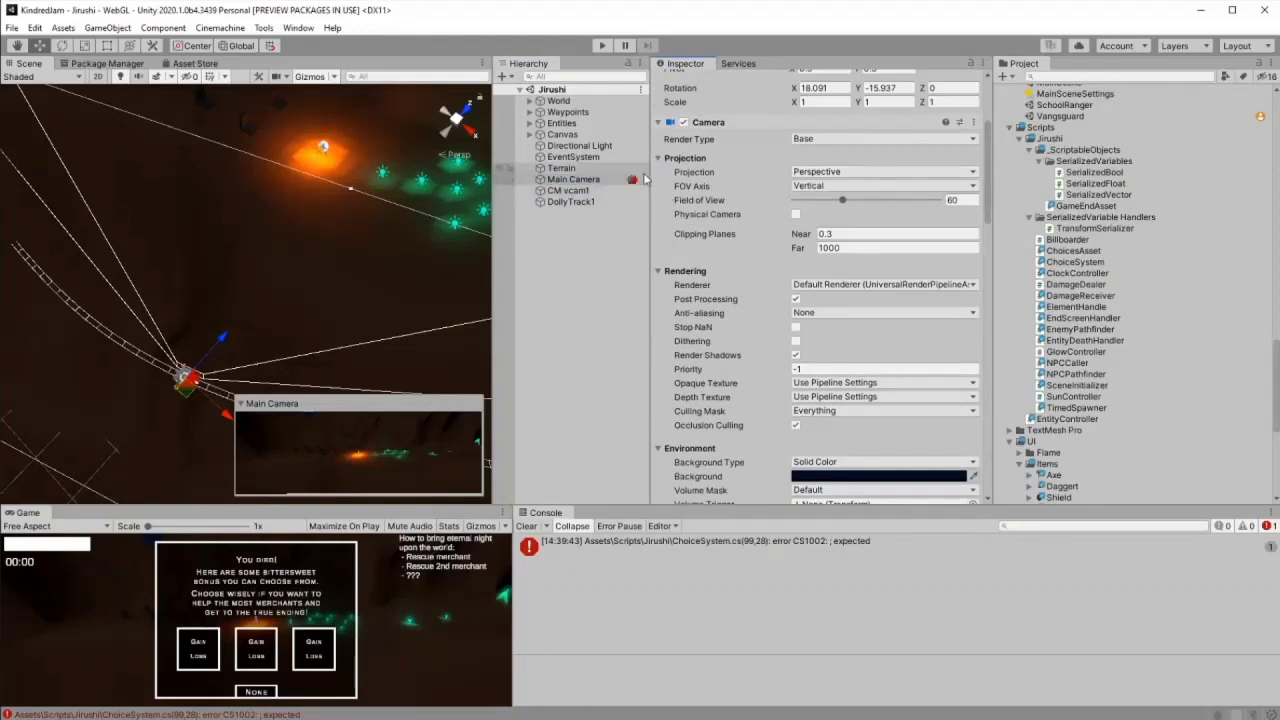
left_click_drag(986, 182, 945, 465)
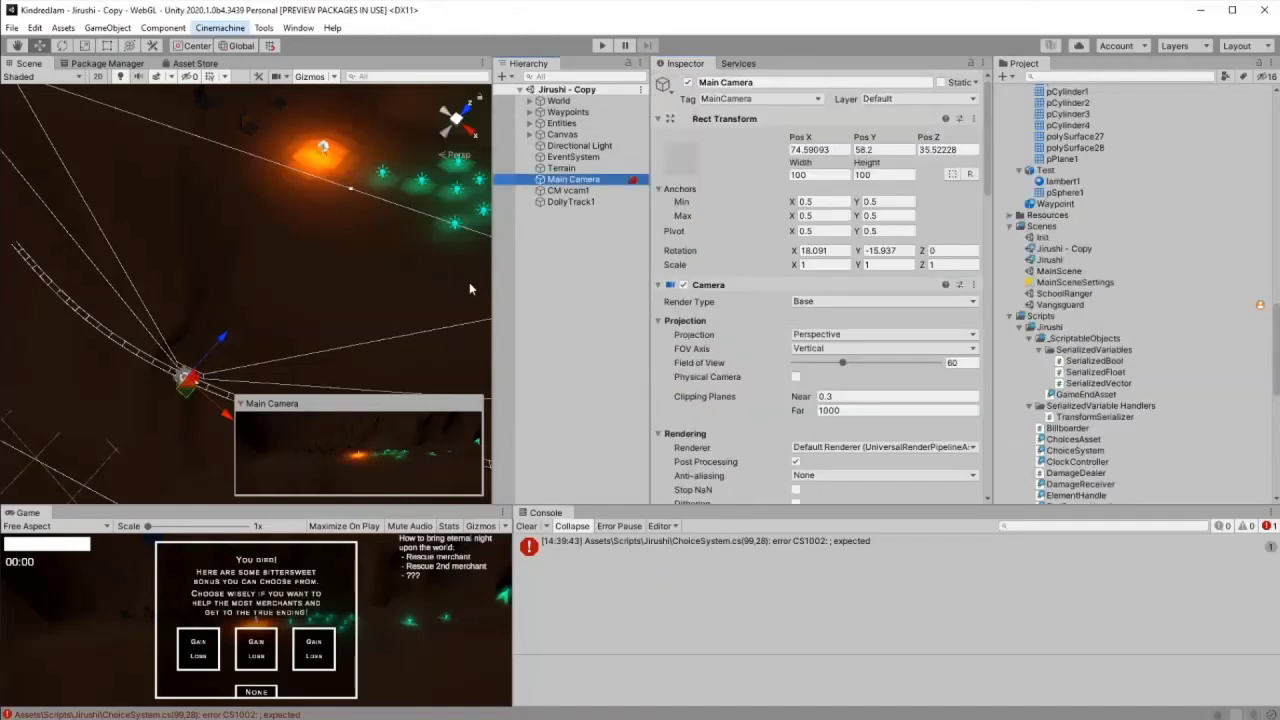
Step: Compare the components of CM vcam1, DollyTrack1 and the Main Camera, including the virtual camera's Follow, Look At and Tracked Dolly settings
left_click(530, 292)
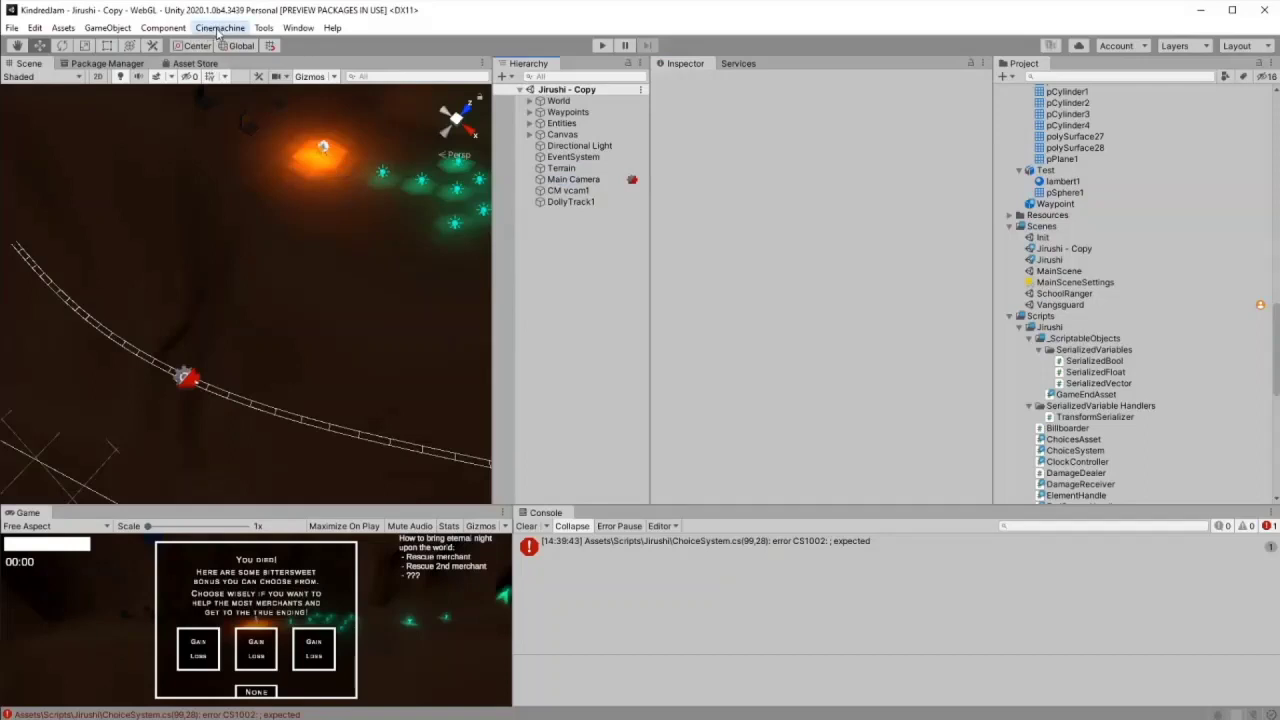
left_click(567, 190)
left_click(573, 179)
left_click(585, 191)
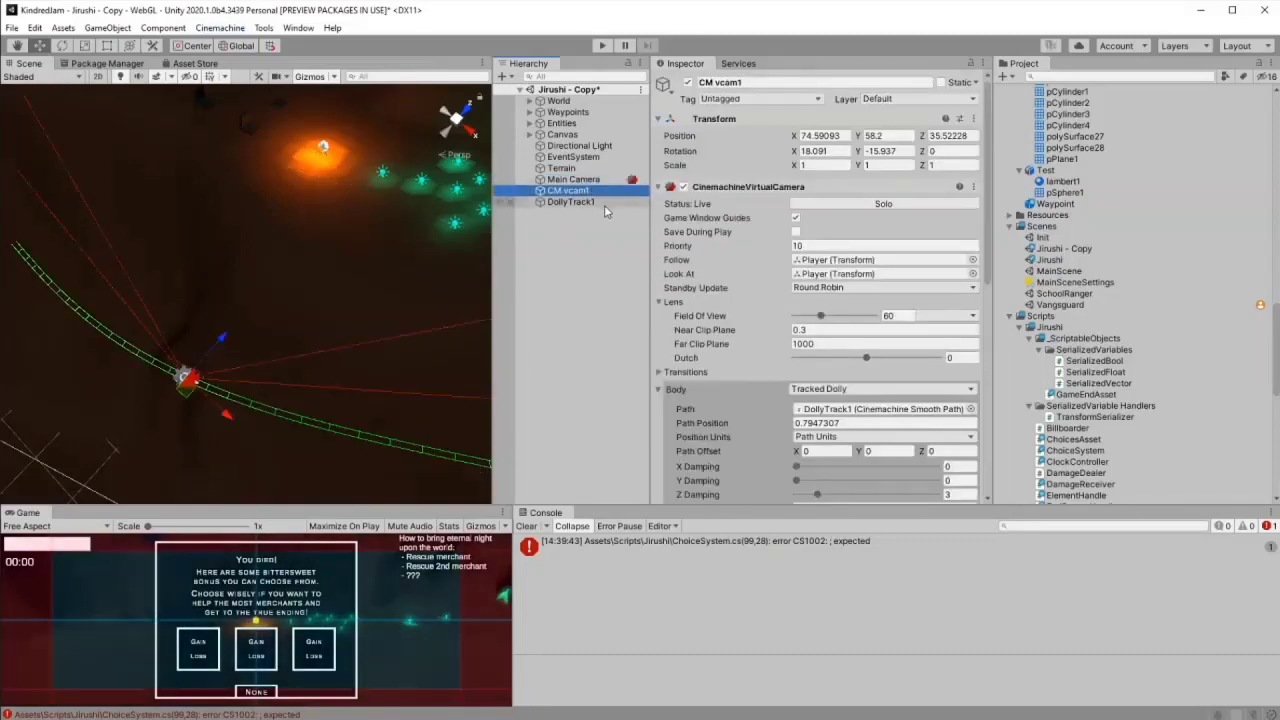
left_click(585, 201)
left_click(585, 190)
left_click(607, 180)
left_click(608, 190)
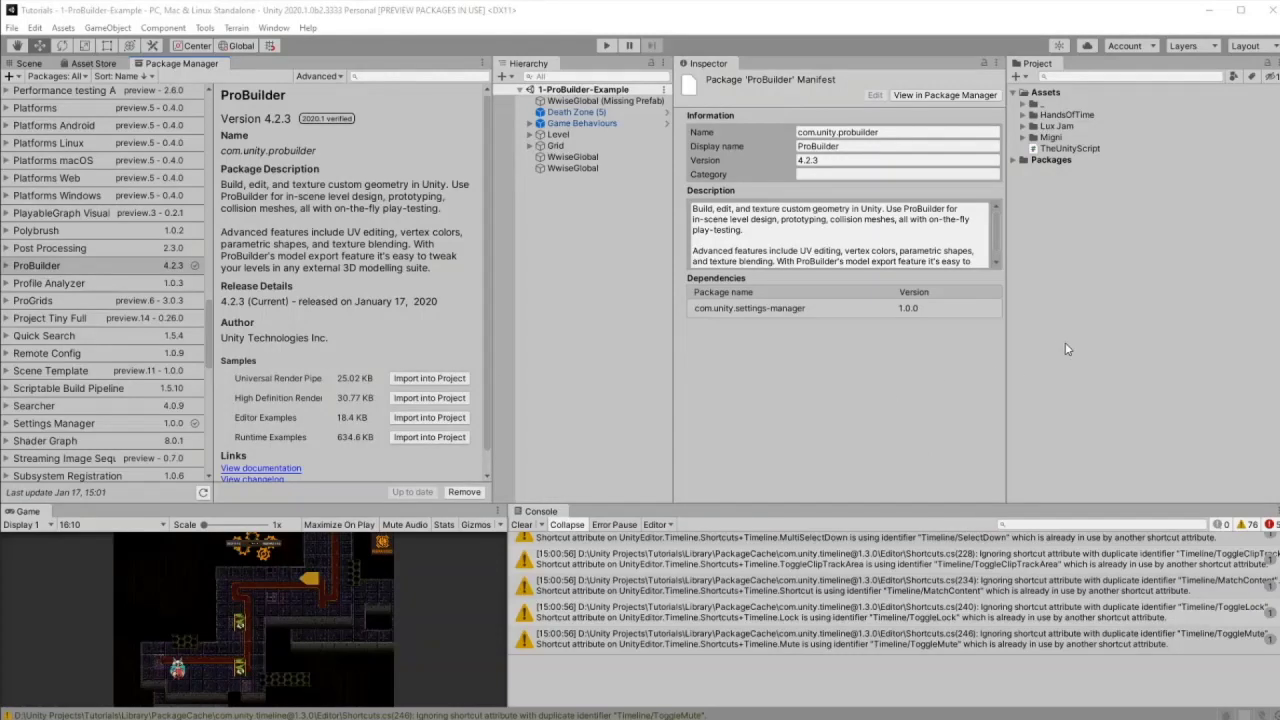
Step: Show the 1-ProBuilder-Example level in the Scene view
left_click(1081, 238)
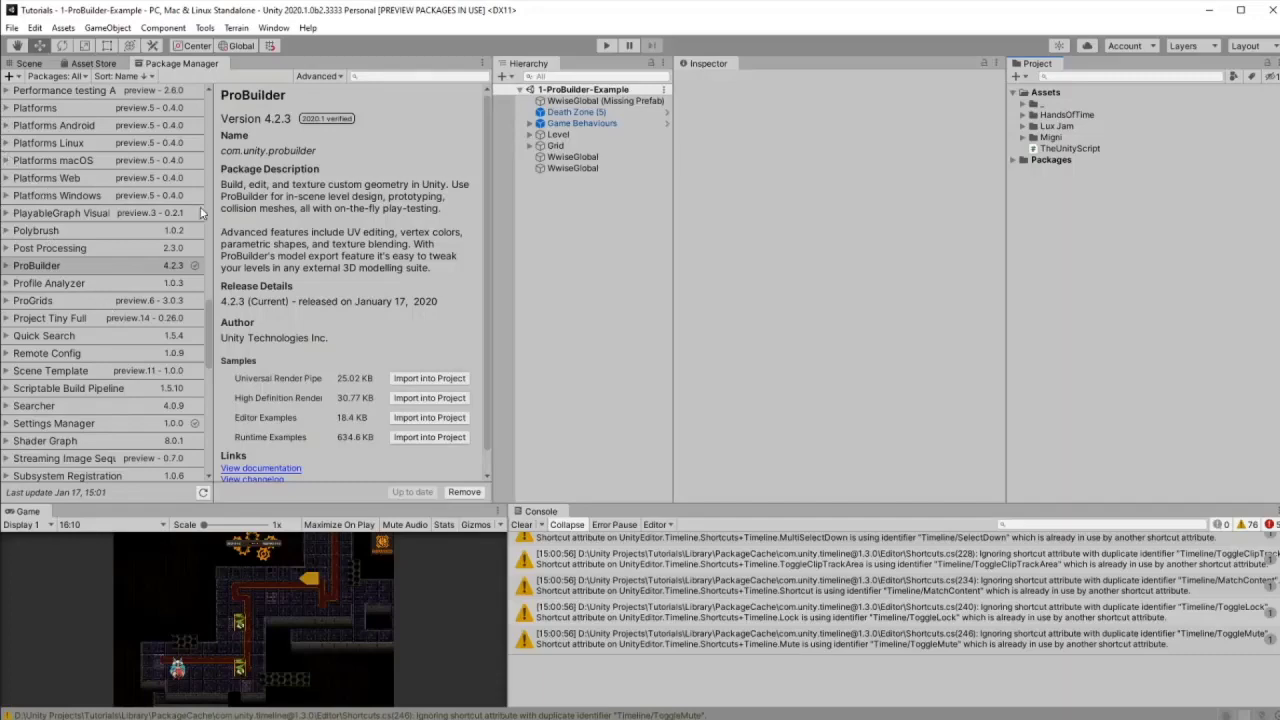
left_click(29, 63)
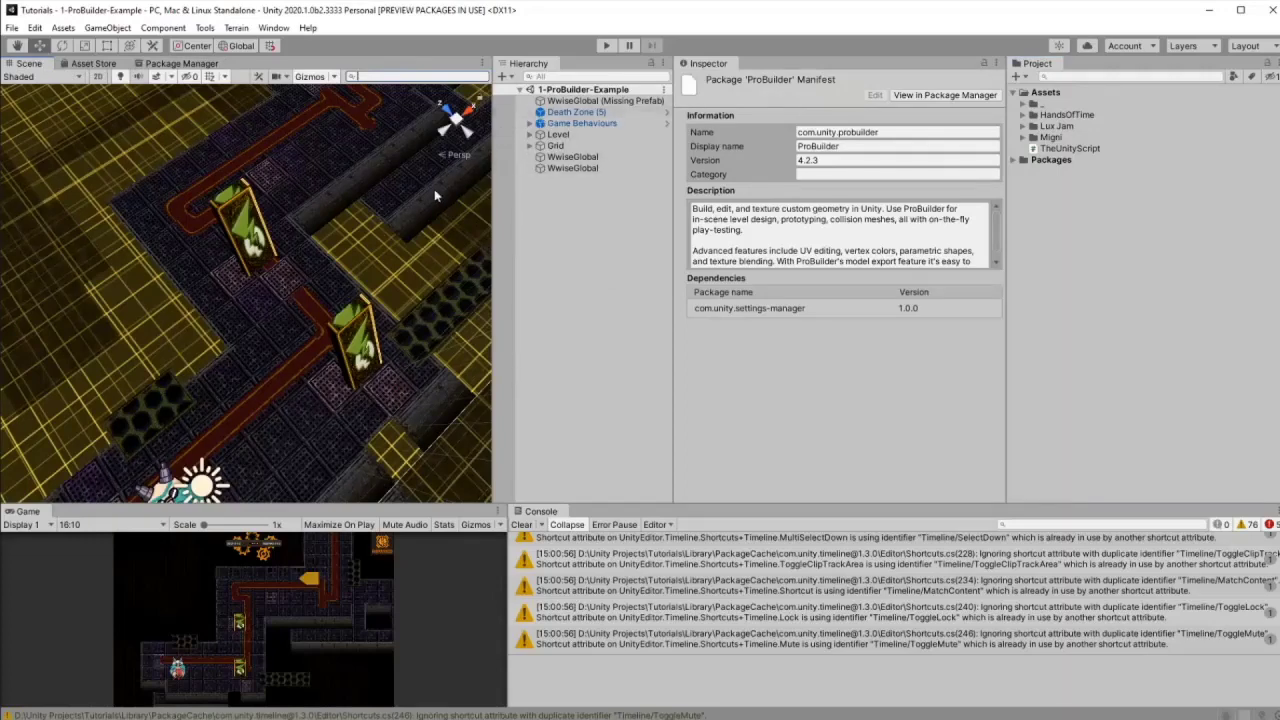
Step: Switch the Scene view to a top-down view of the whole 1-ProBuilder-Example level
left_click(467, 137)
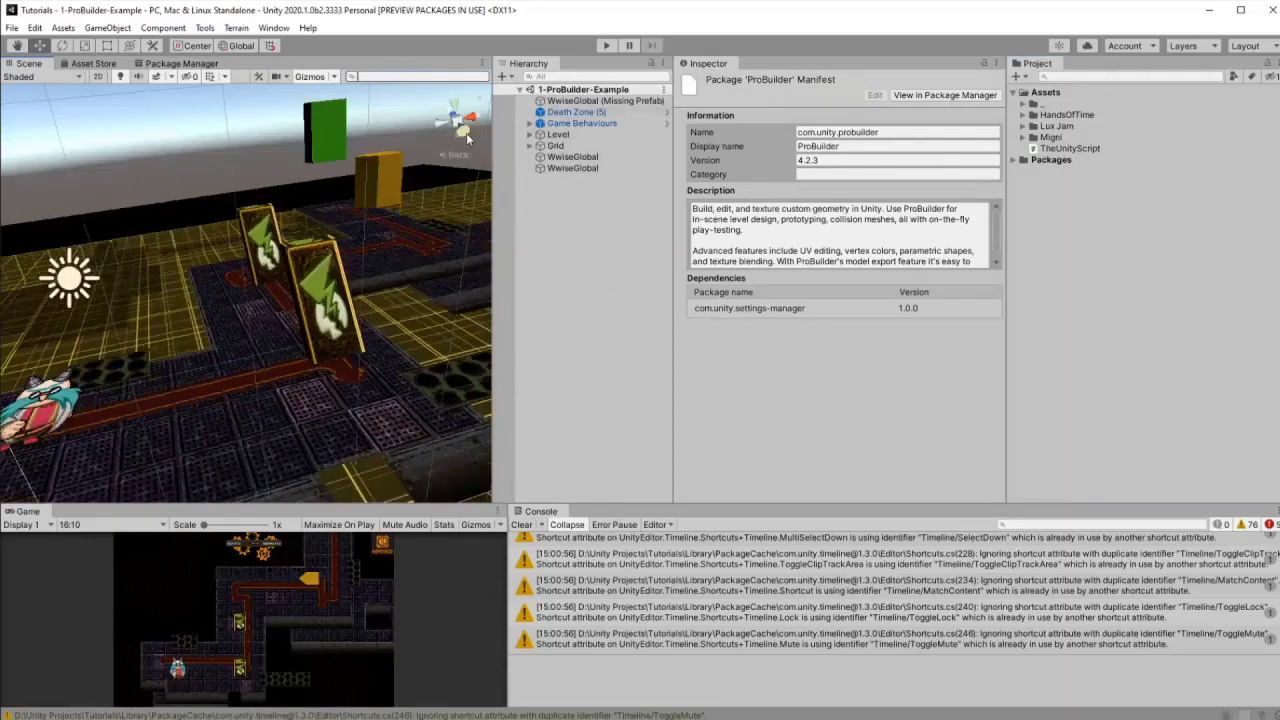
left_click(456, 119)
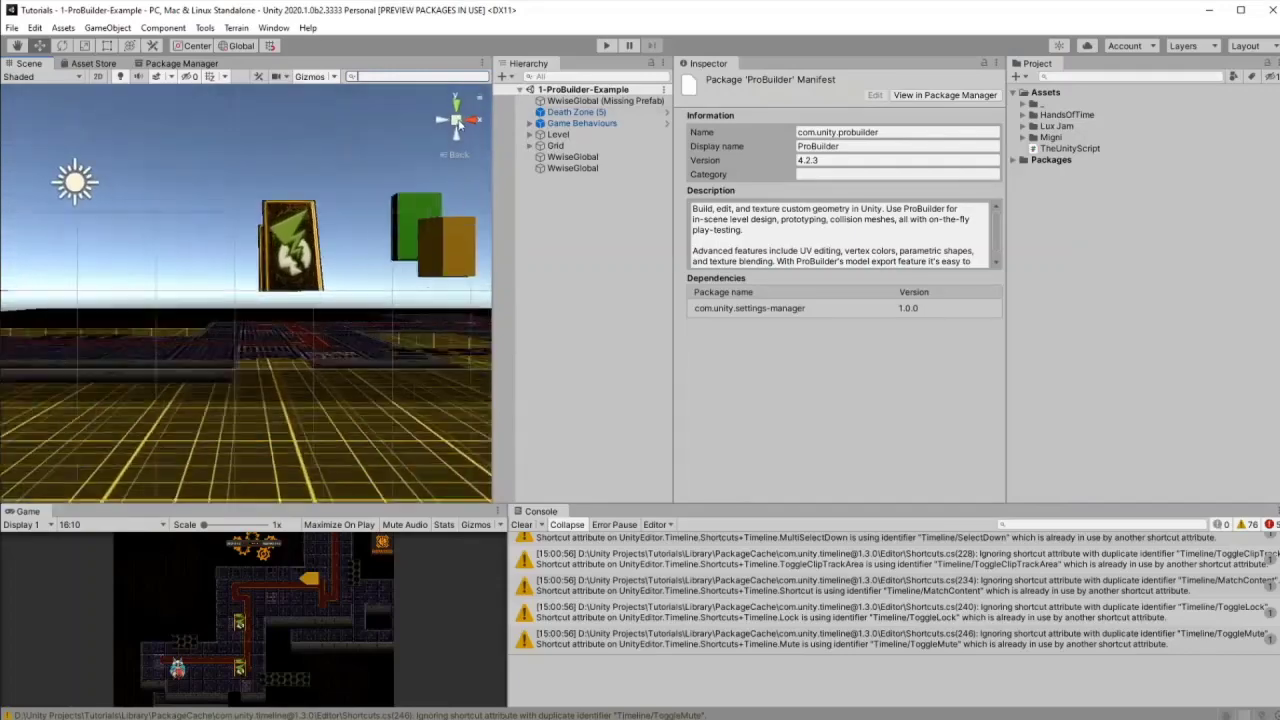
left_click(456, 101)
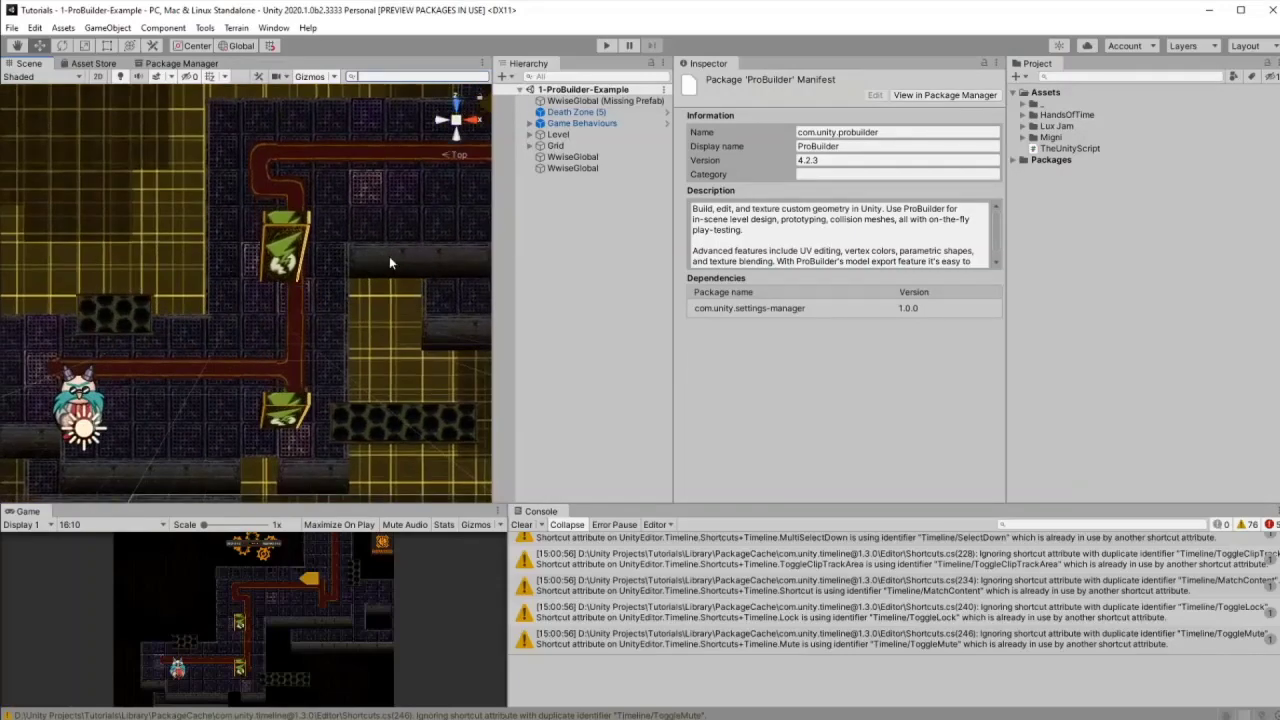
scroll(352, 338, "down", 4)
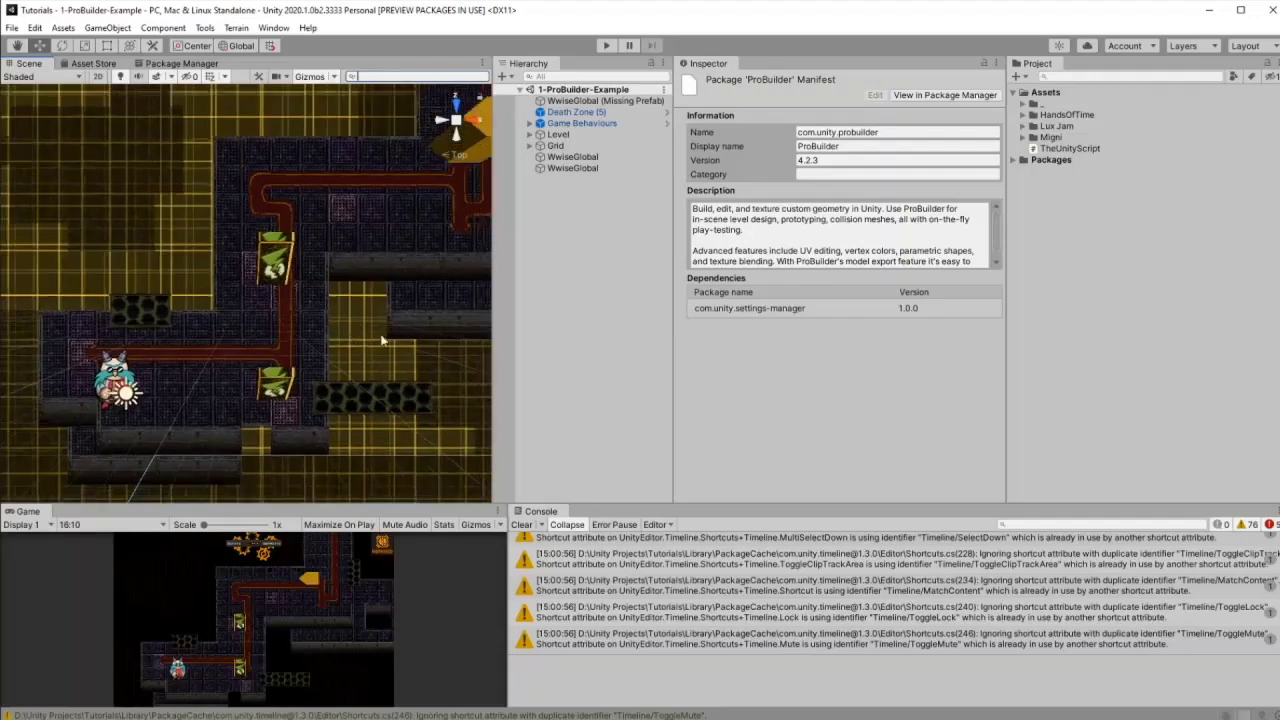
scroll(381, 338, "down", 2)
scroll(381, 335, "down", 1)
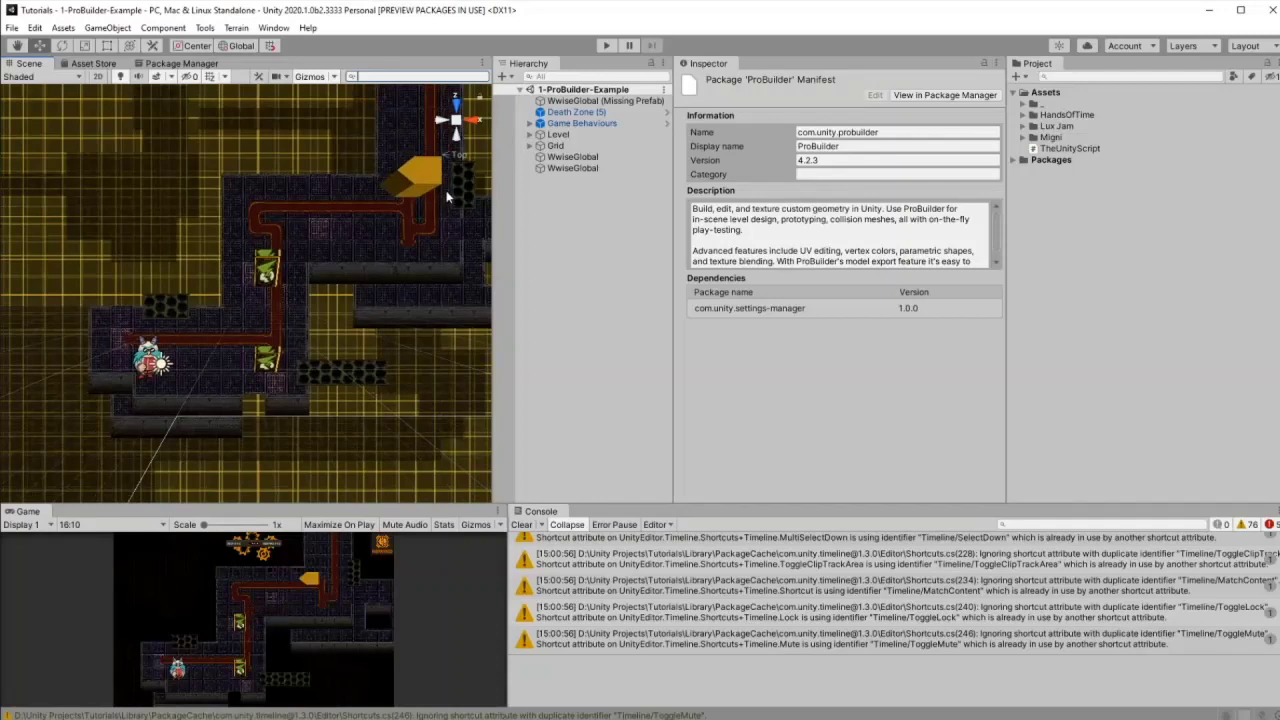
Step: Find the Ground object inside the Level group and enable its Mesh Renderer
left_click(582, 123)
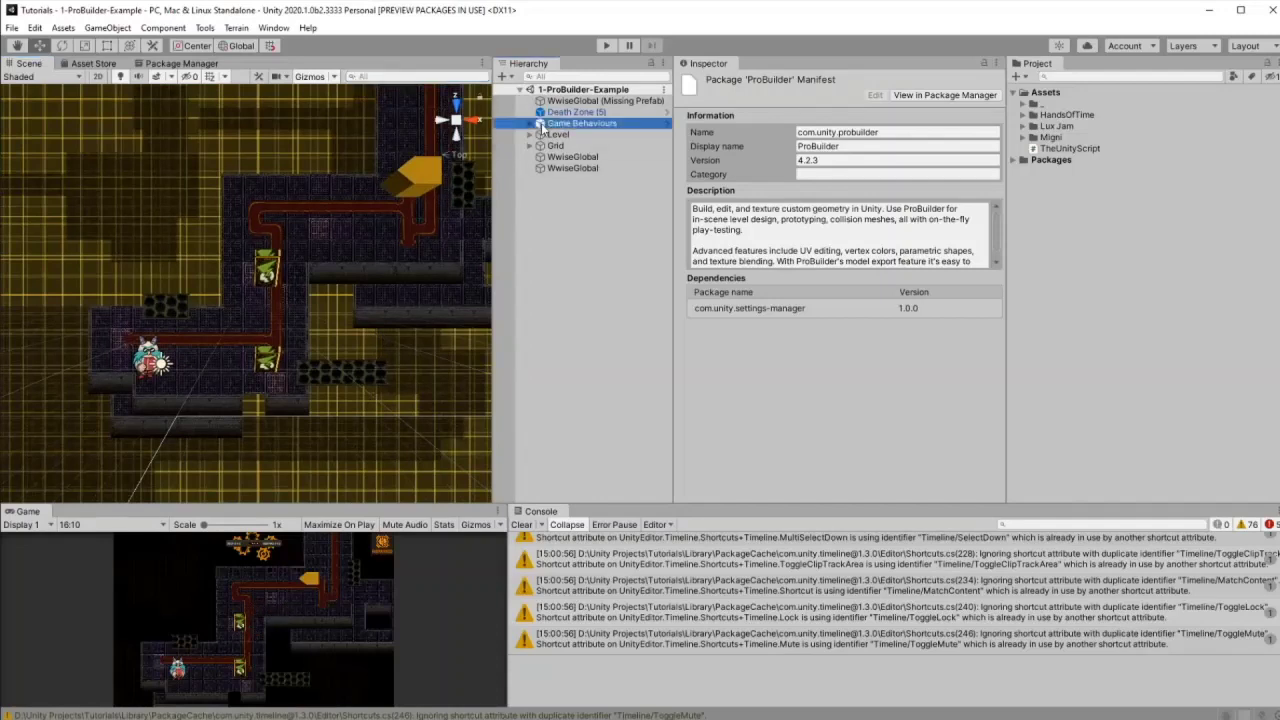
left_click(529, 123)
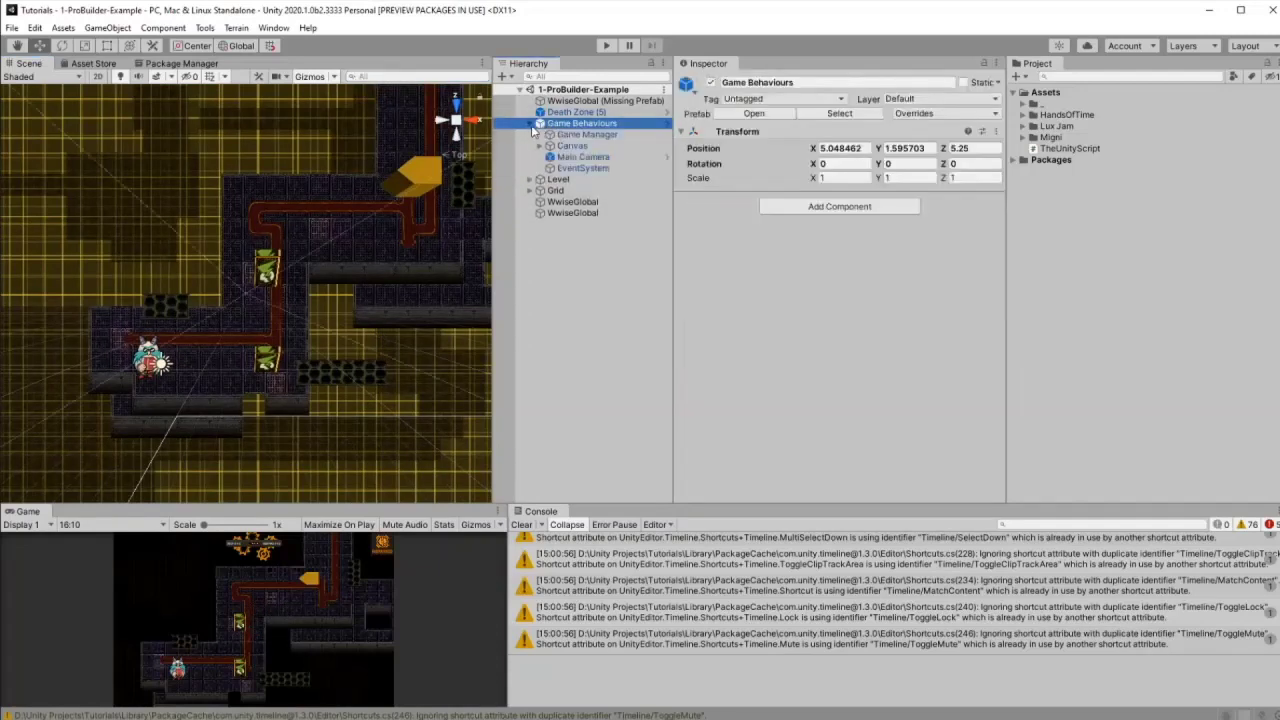
left_click(576, 157)
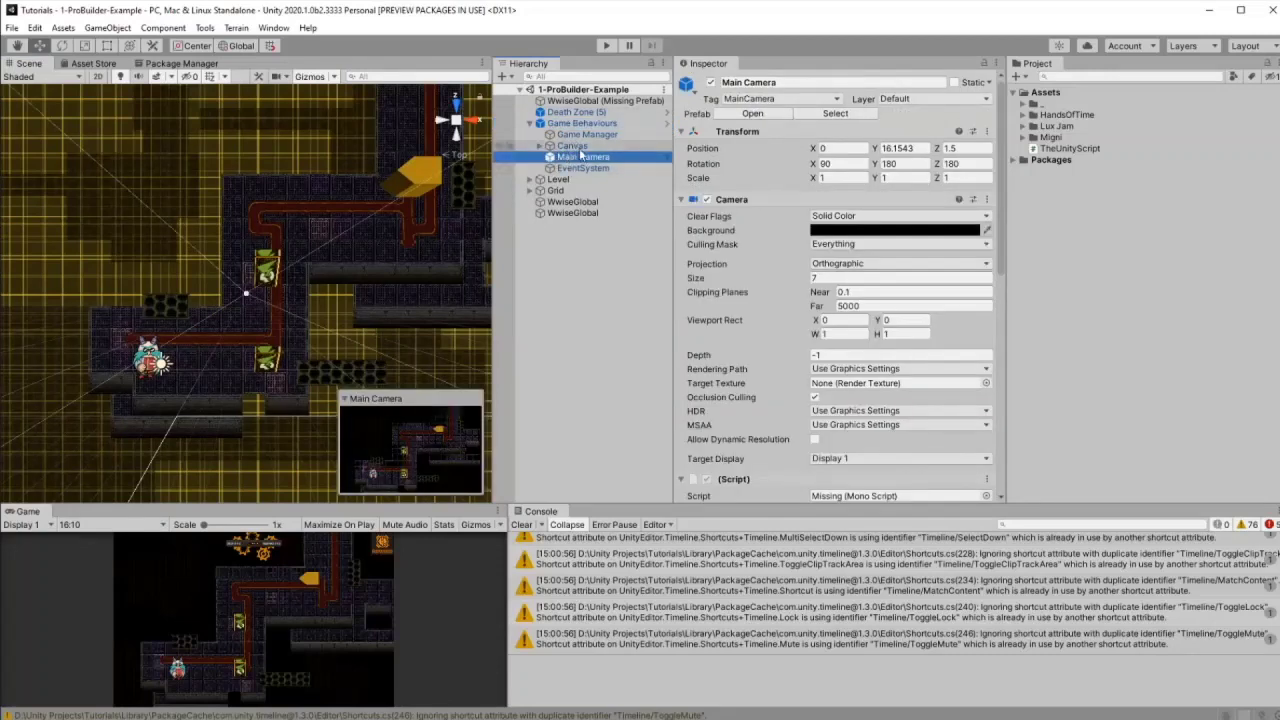
left_click(538, 147)
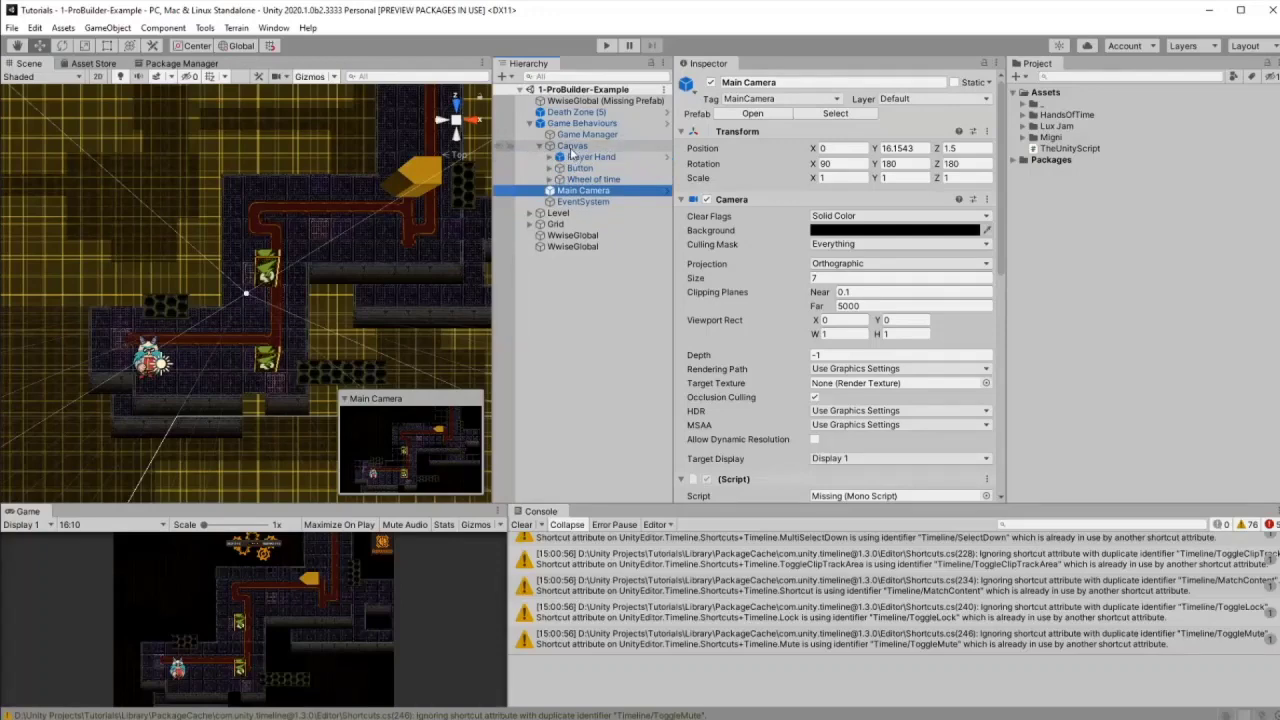
left_click(572, 150)
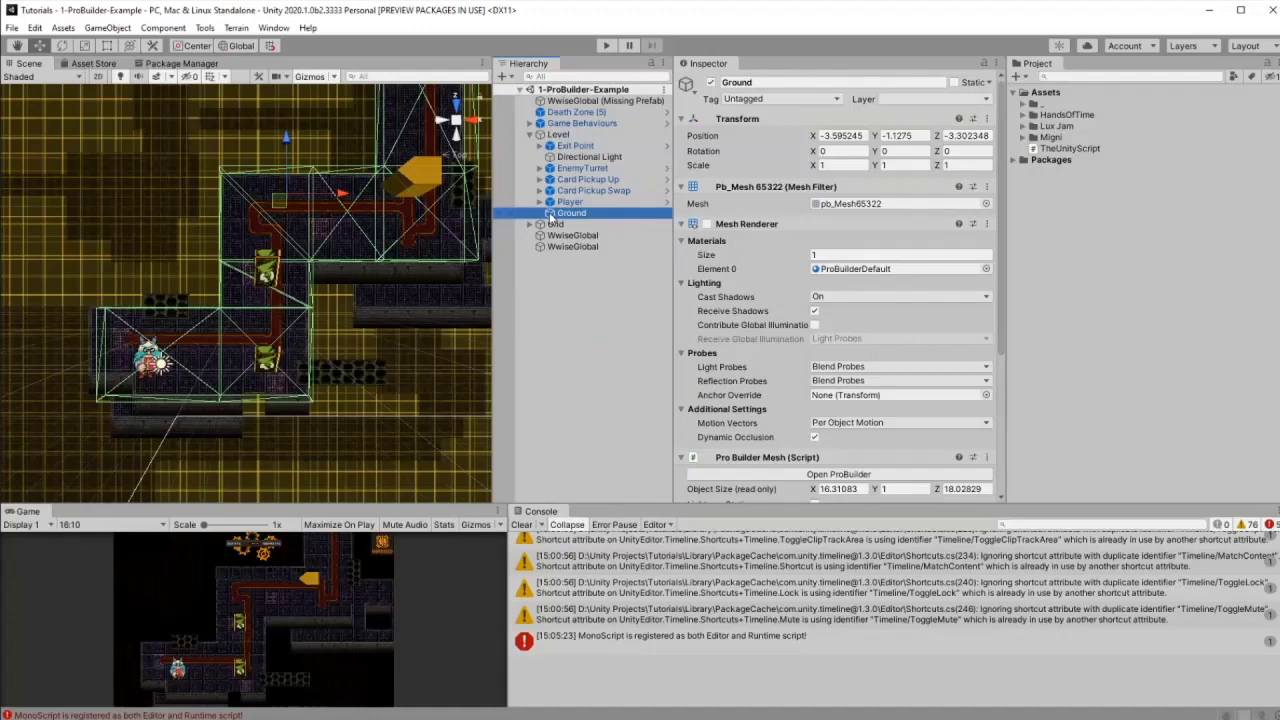
left_click(706, 224)
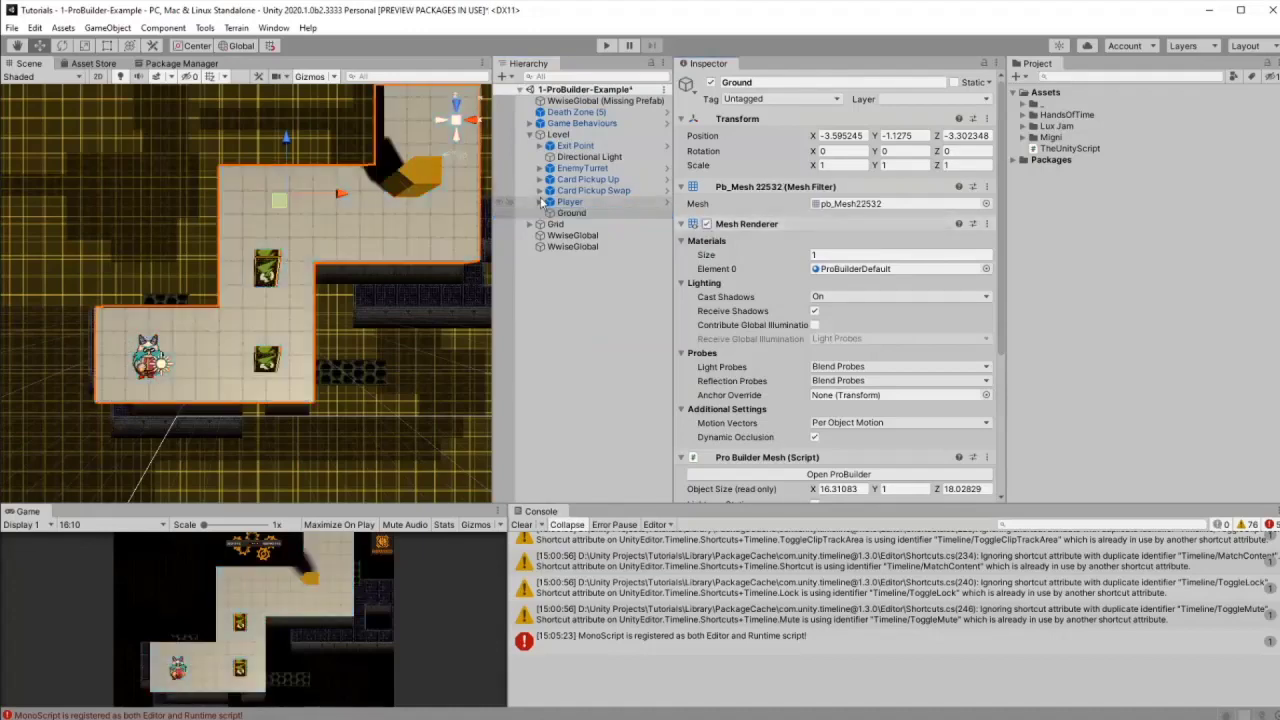
Step: Examine the ProBuilder ground mesh from several angles, including its edges around the platforms and pipes below
scroll(387, 331, "up", 5)
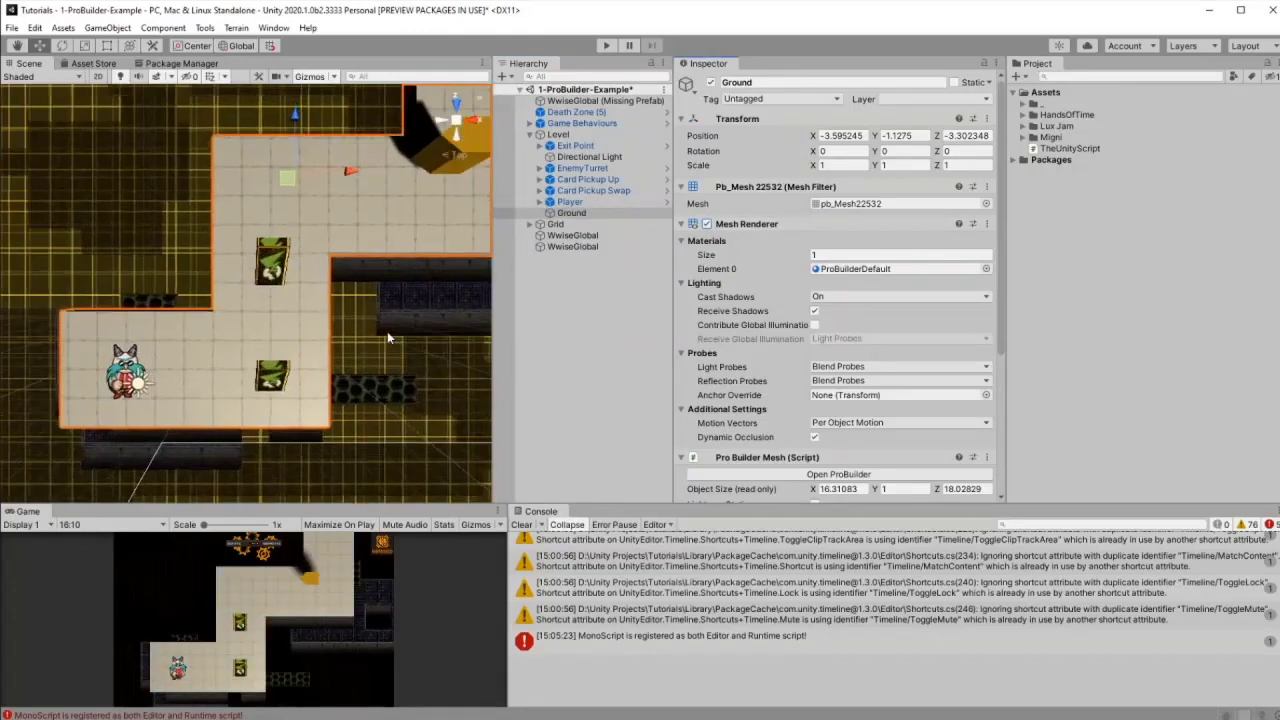
right_click_drag(384, 317, 357, 227)
scroll(357, 227, "down", 4)
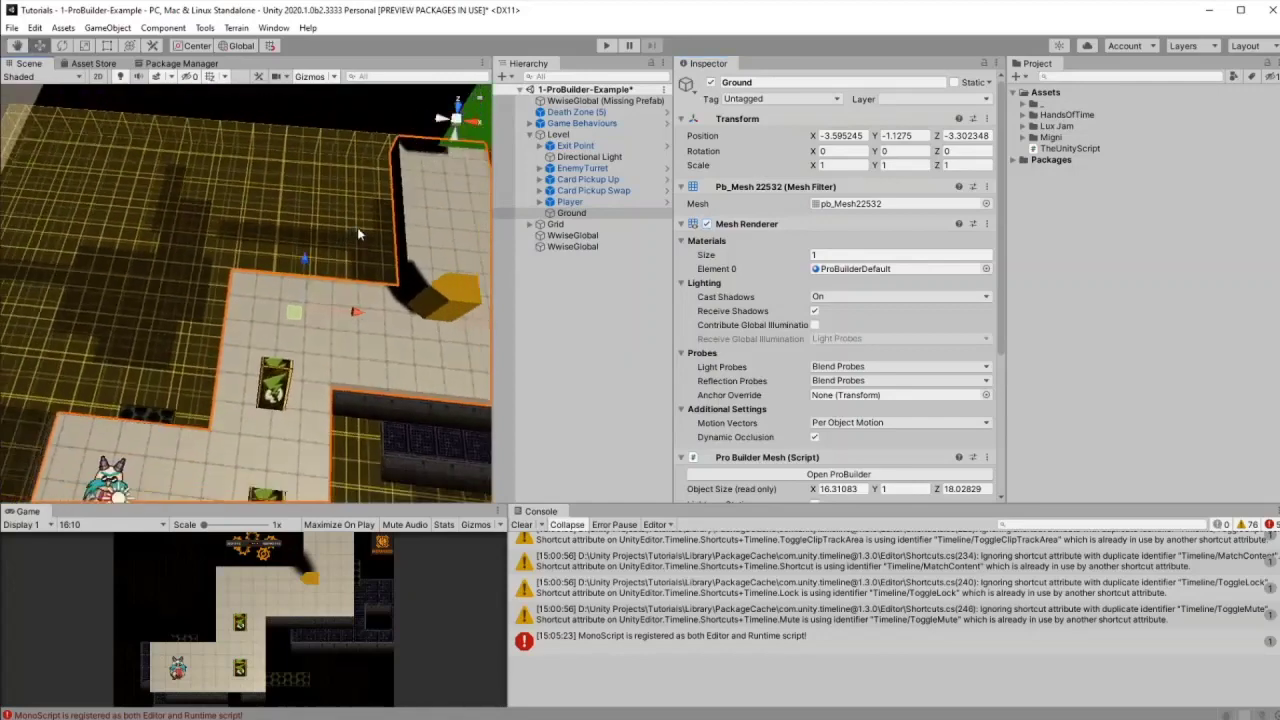
left_click(350, 177)
right_click_drag(349, 362, 391, 424)
scroll(391, 424, "up", 2)
scroll(391, 425, "up", 8)
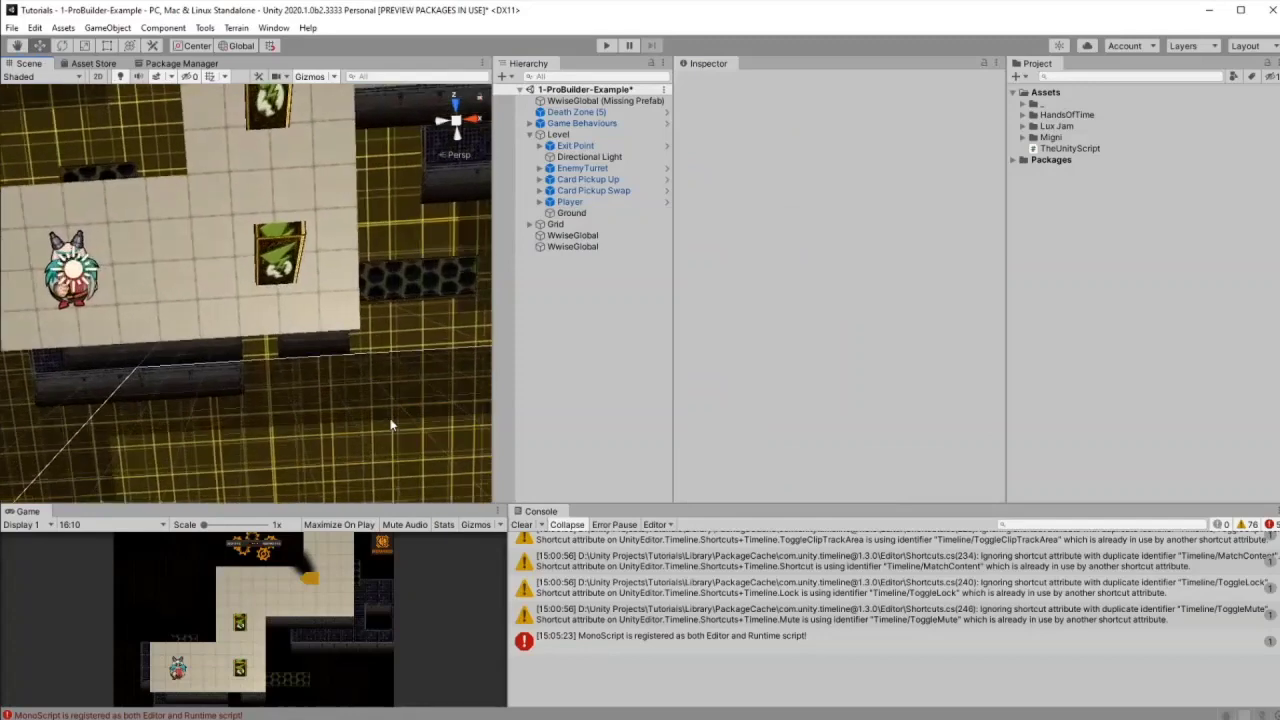
right_click_drag(391, 425, 348, 180)
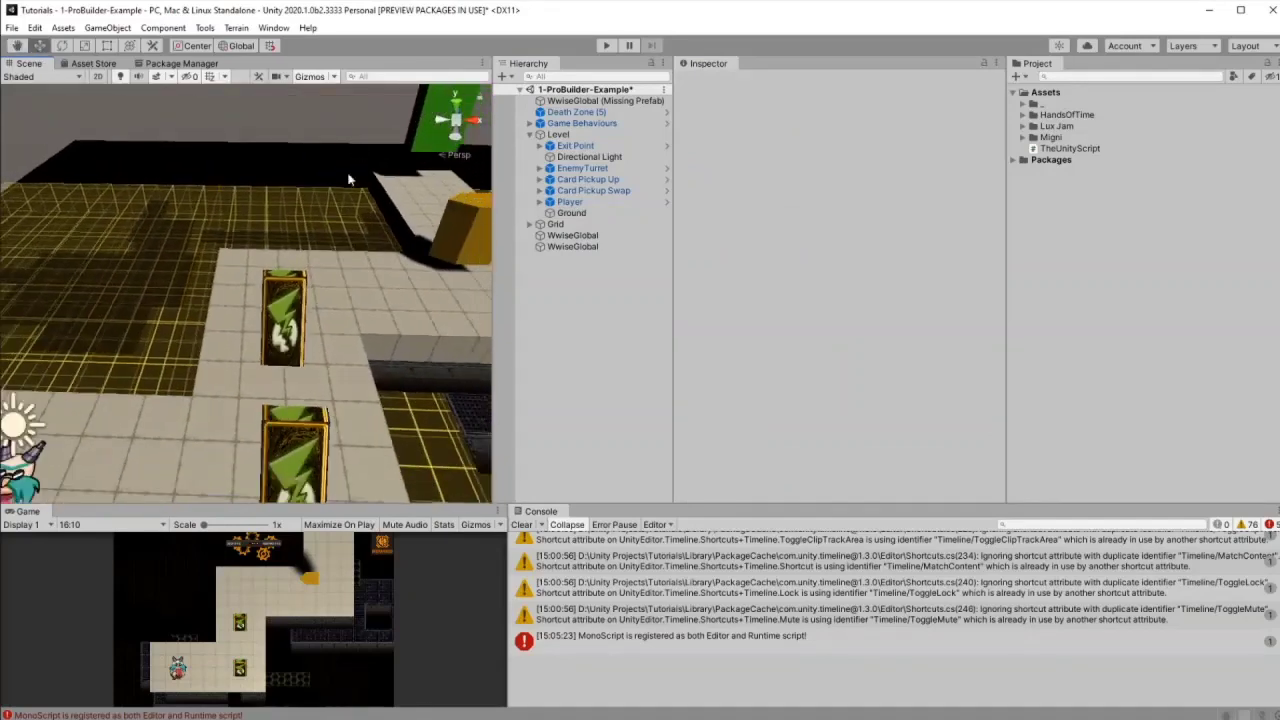
scroll(348, 180, "down", 3)
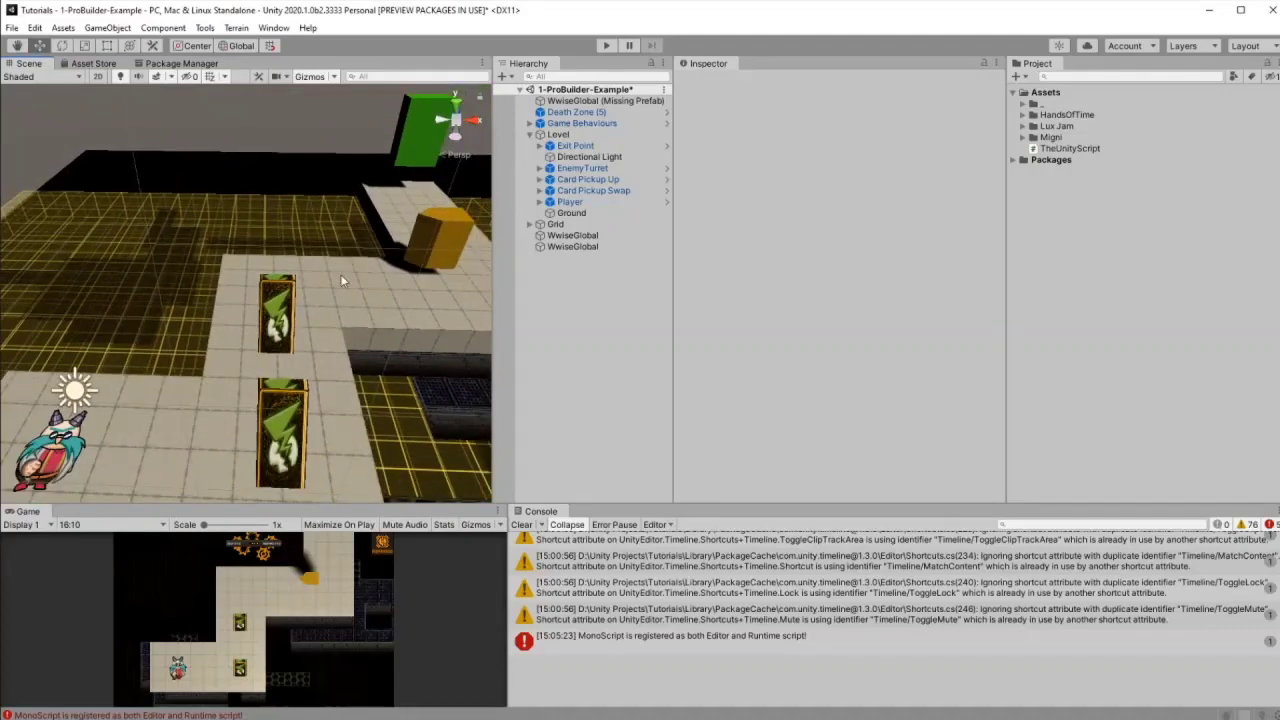
right_click_drag(293, 169, 414, 213)
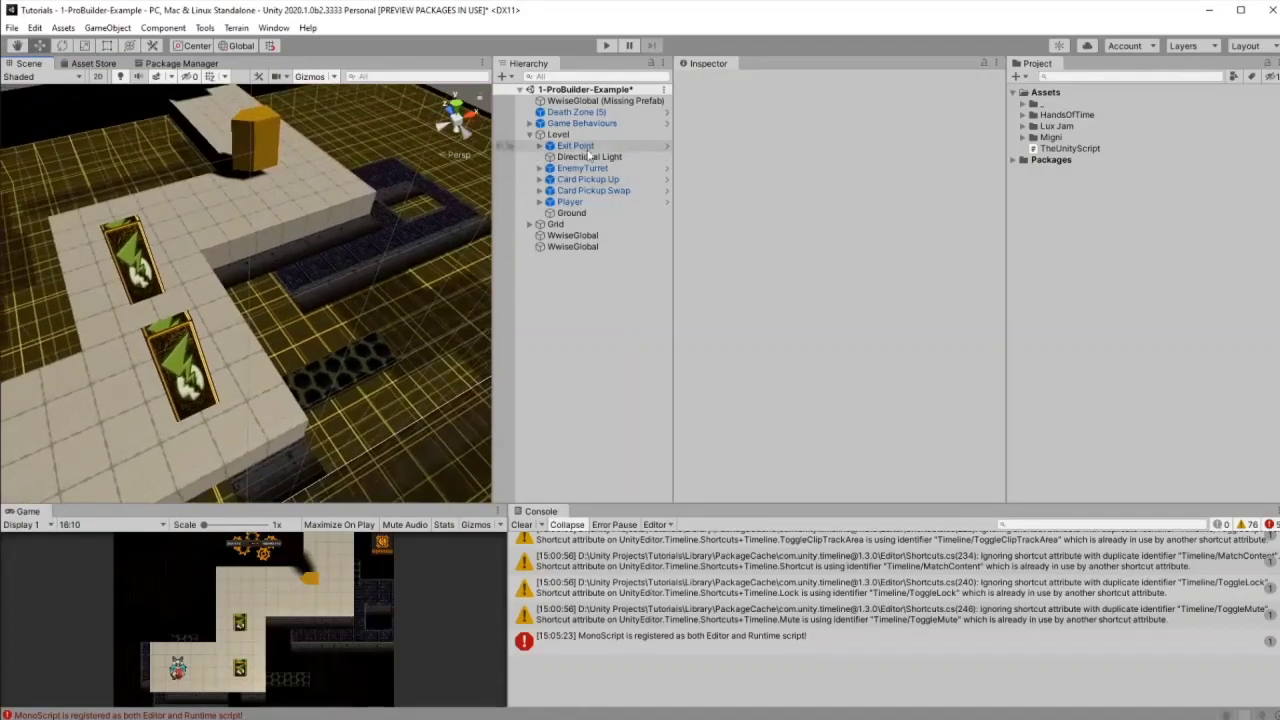
left_click(341, 230)
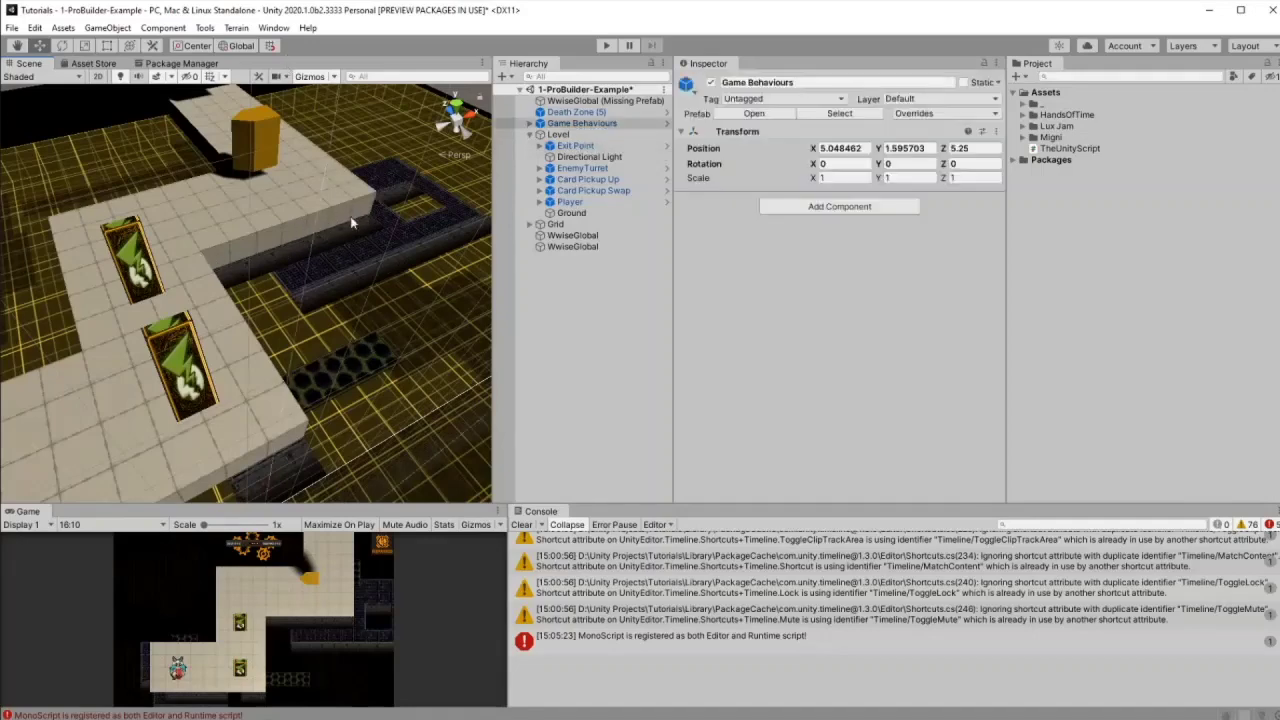
Step: Build a new ProBuilder Cube of size 1 × 1 × 1 beside the ground mesh
scroll(350, 218, "up", 4)
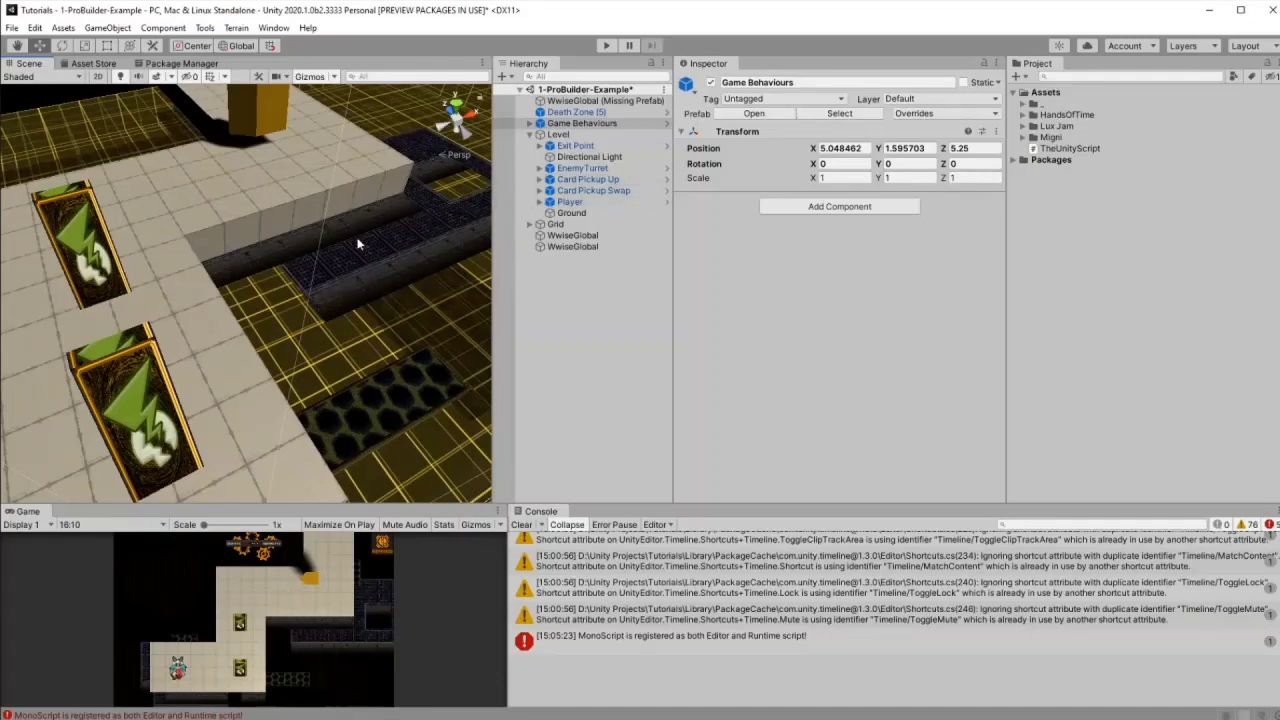
left_click(607, 348)
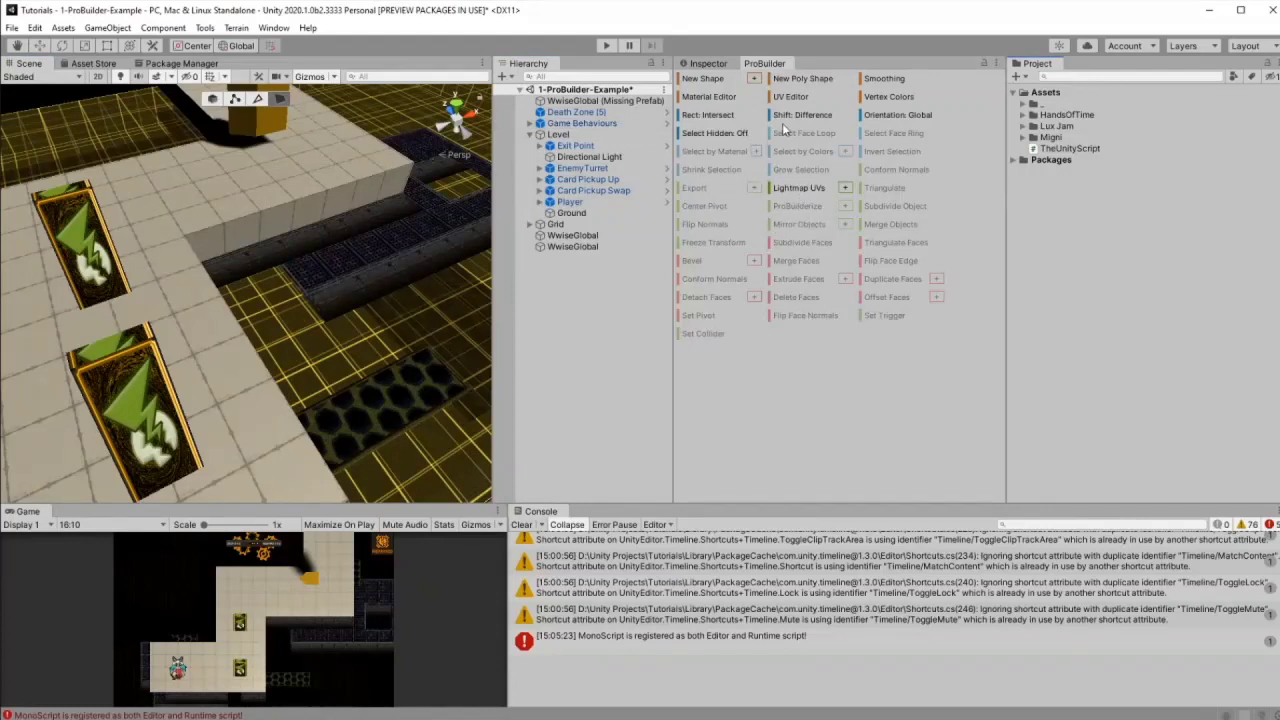
left_click(754, 80)
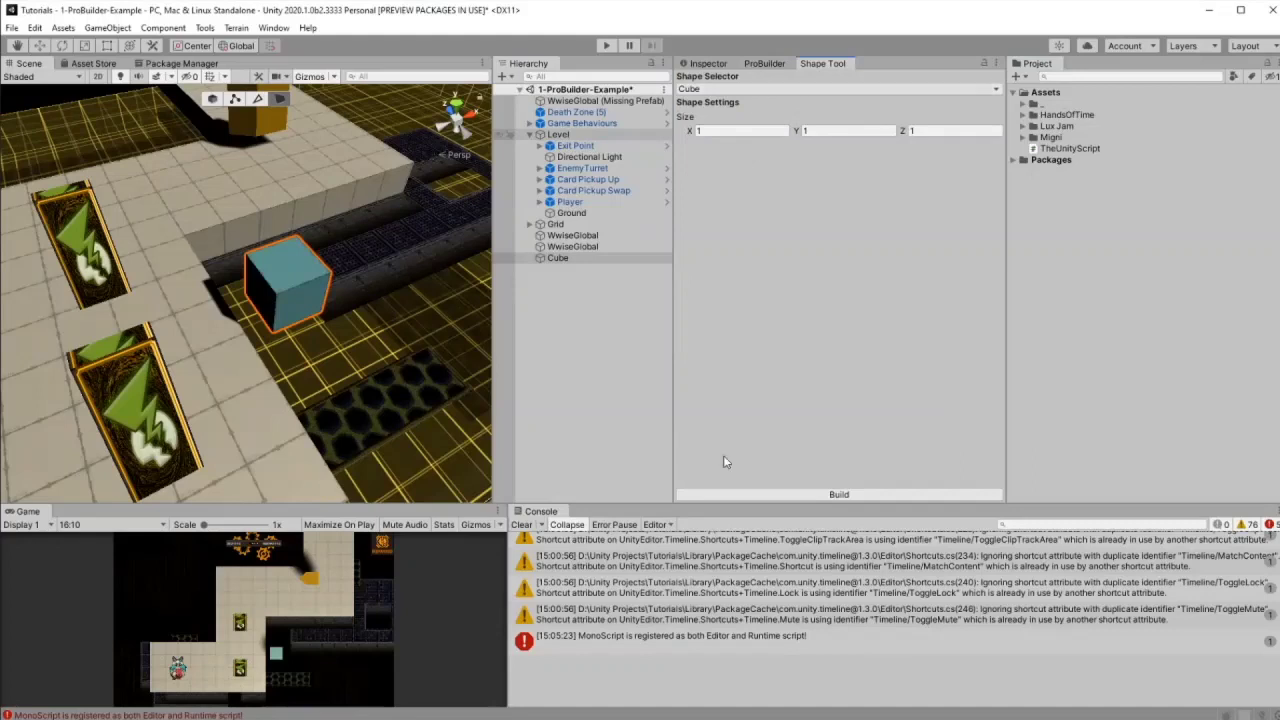
left_click(733, 494)
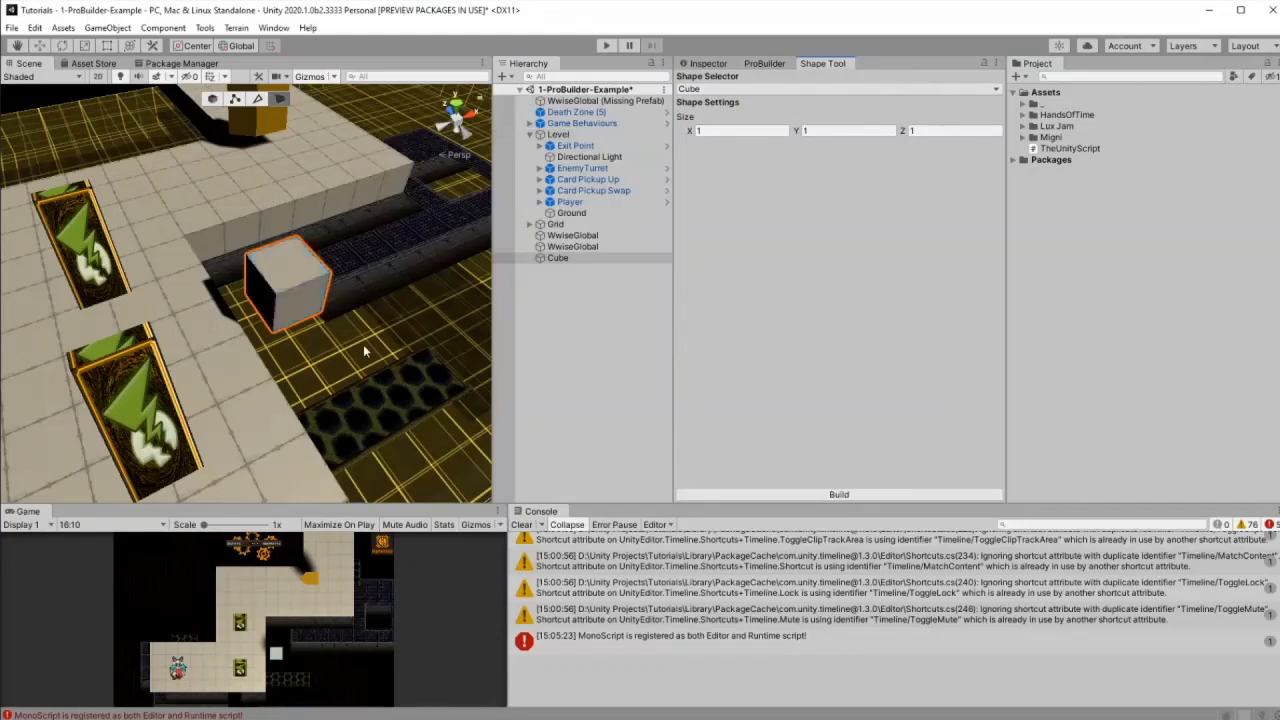
Step: Select the cube's front face in face selection mode and pull it outward along Z into a longer block
left_click(279, 99)
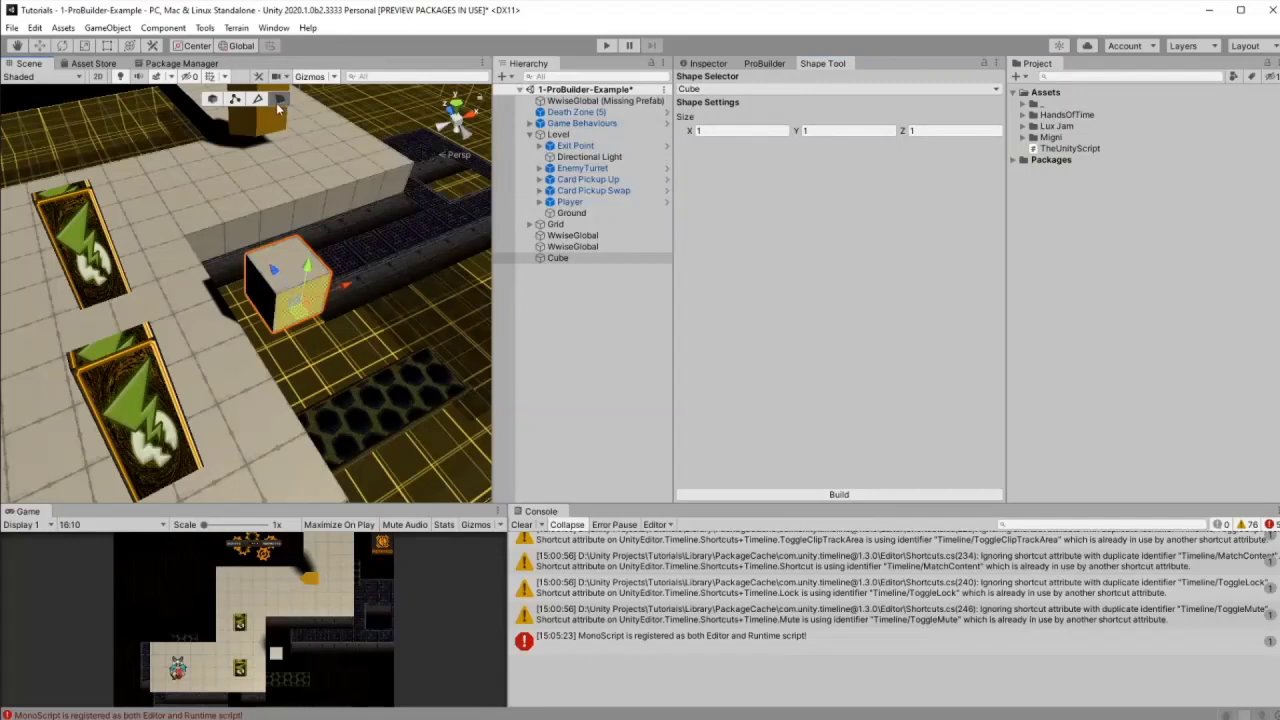
left_click(316, 307)
left_click(312, 302)
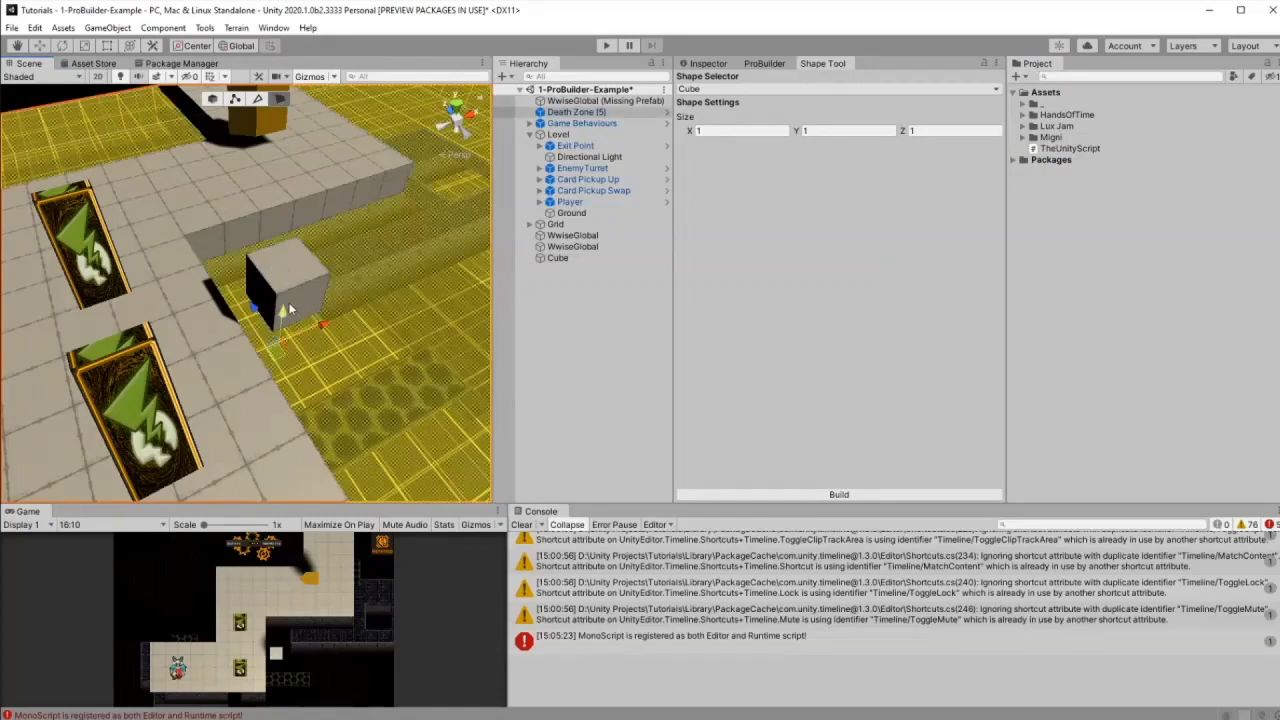
left_click(299, 287)
left_click(296, 287)
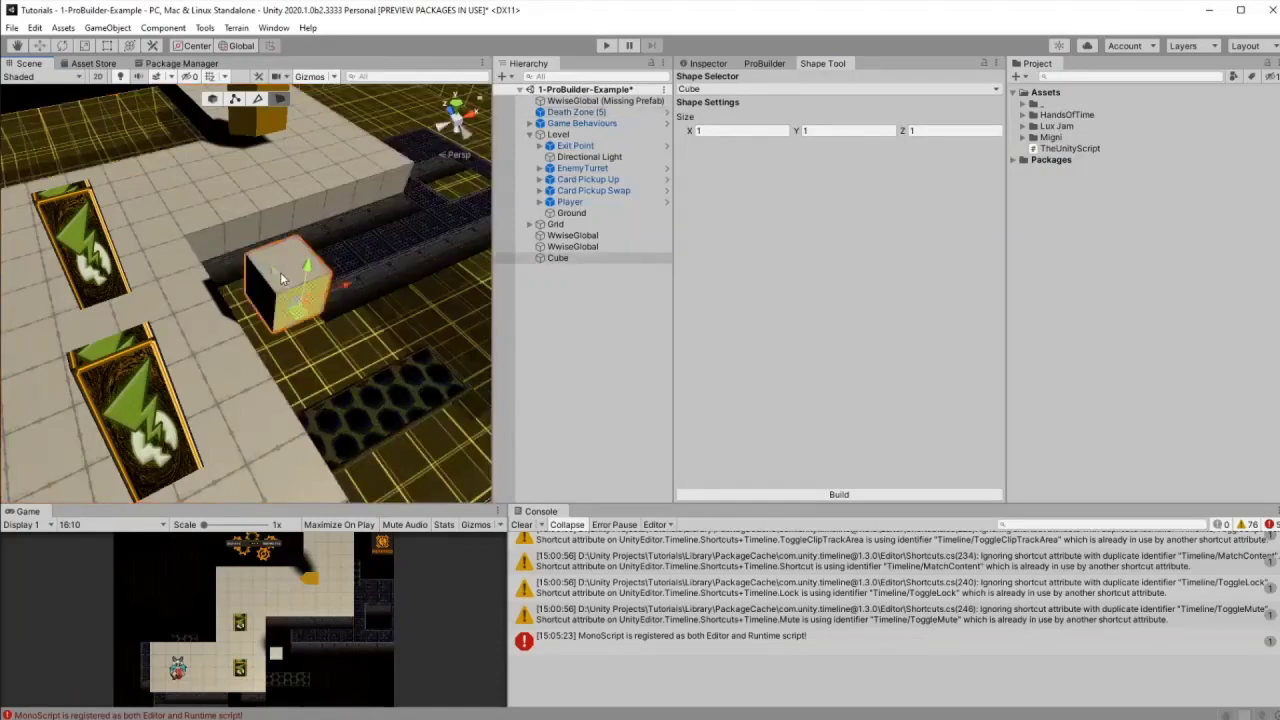
left_click_drag(280, 273, 317, 346)
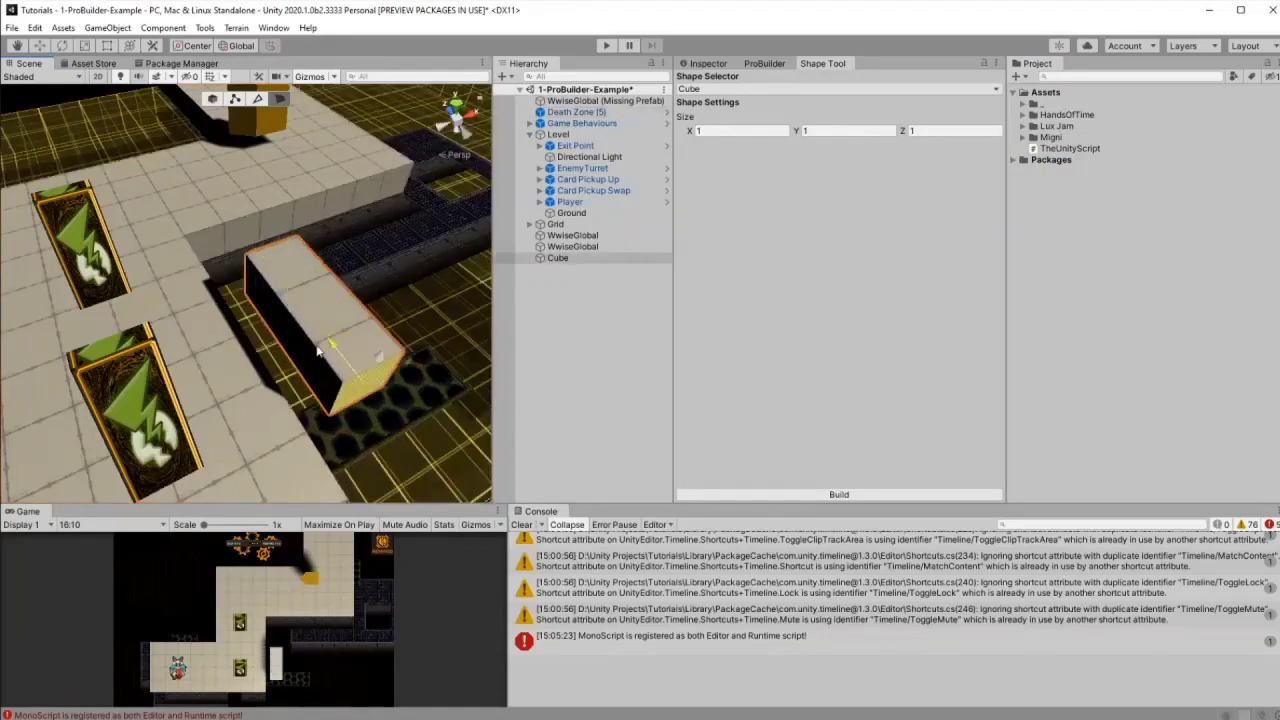
Step: Show the ProBuilder tools, select the side face at the lengthened block's free end and try pulling it outward
left_click(765, 63)
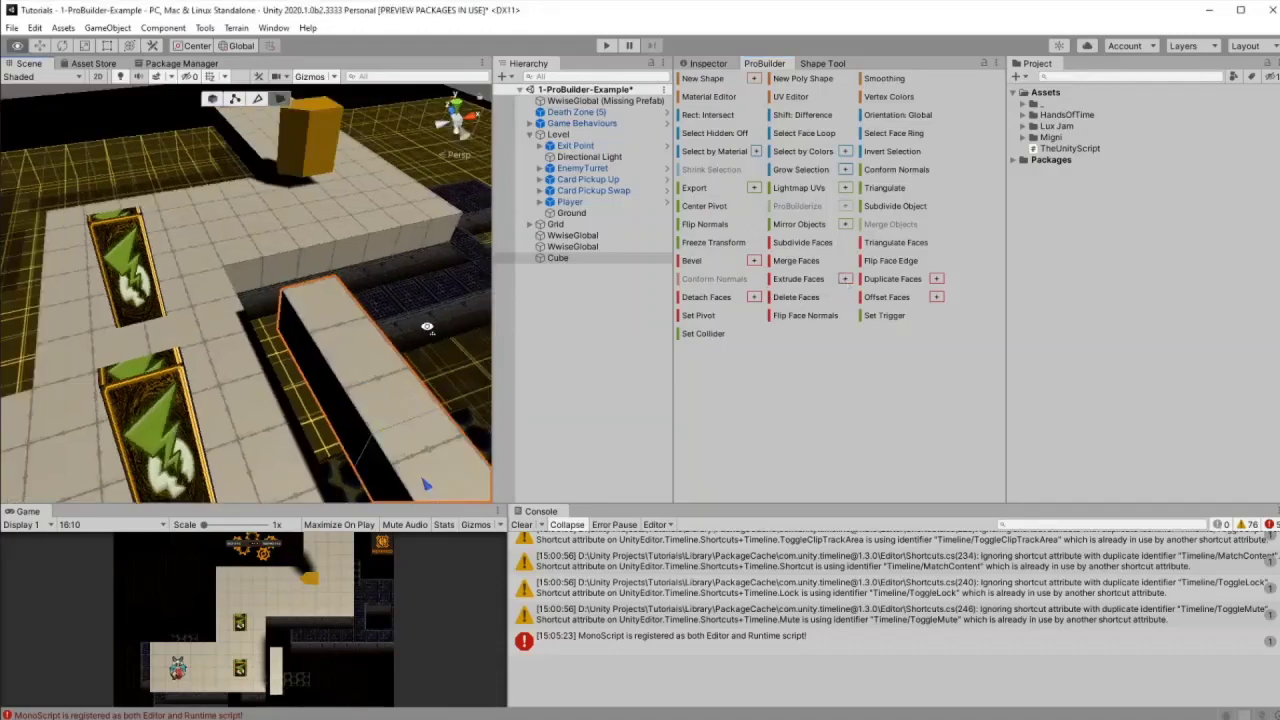
right_click_drag(427, 327, 219, 303)
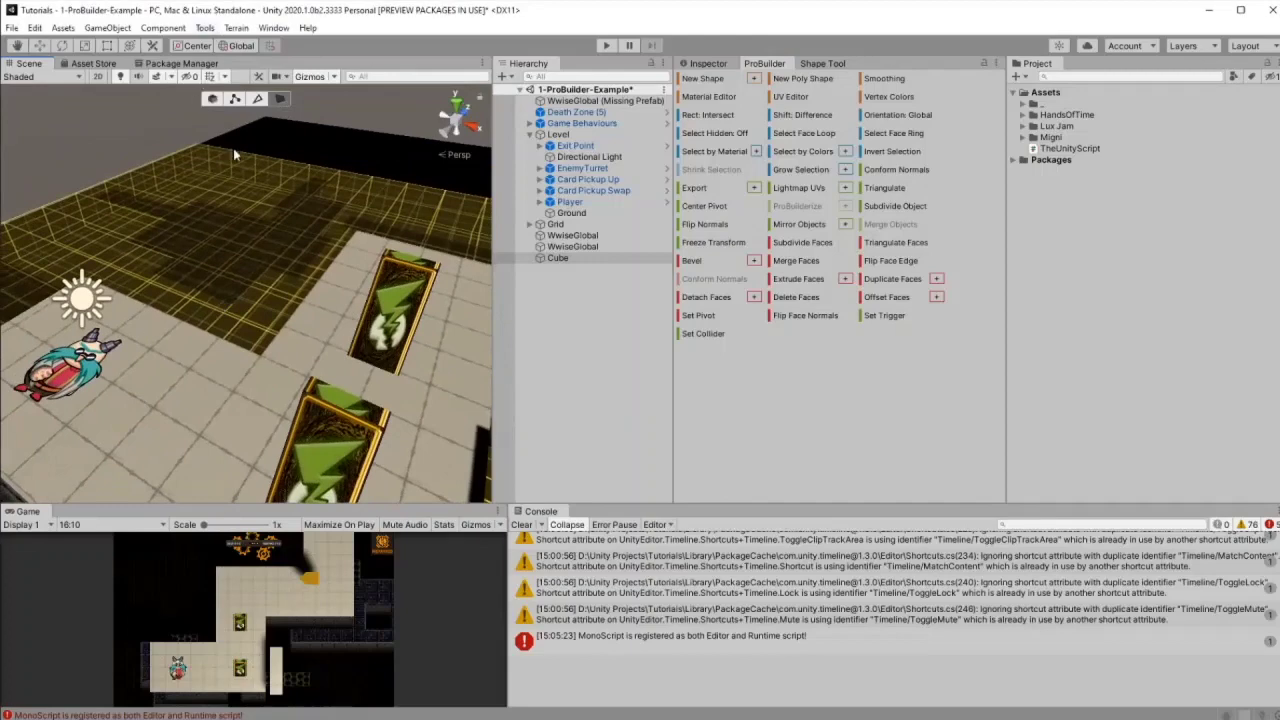
right_click_drag(389, 286, 277, 355)
scroll(237, 300, "down", 8)
scroll(416, 401, "up", 3)
scroll(250, 273, "down", 3)
left_click(260, 310)
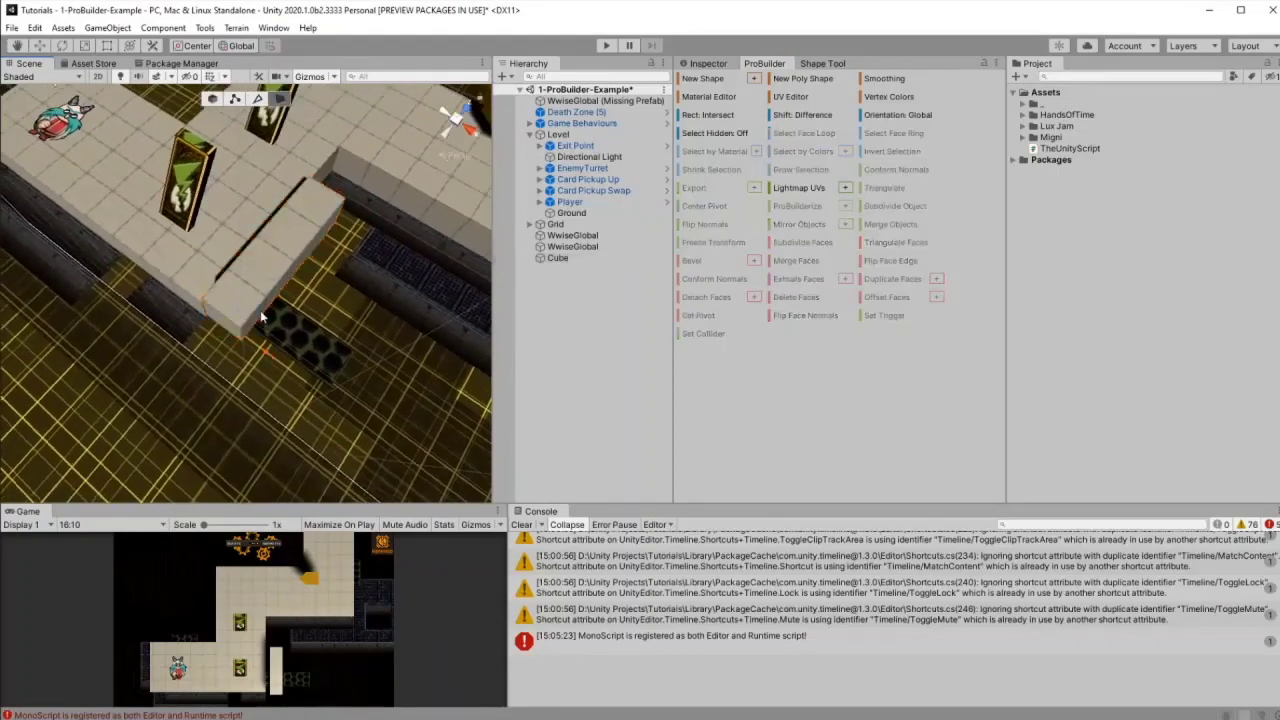
left_click(243, 321)
left_click(256, 328)
left_click(242, 321)
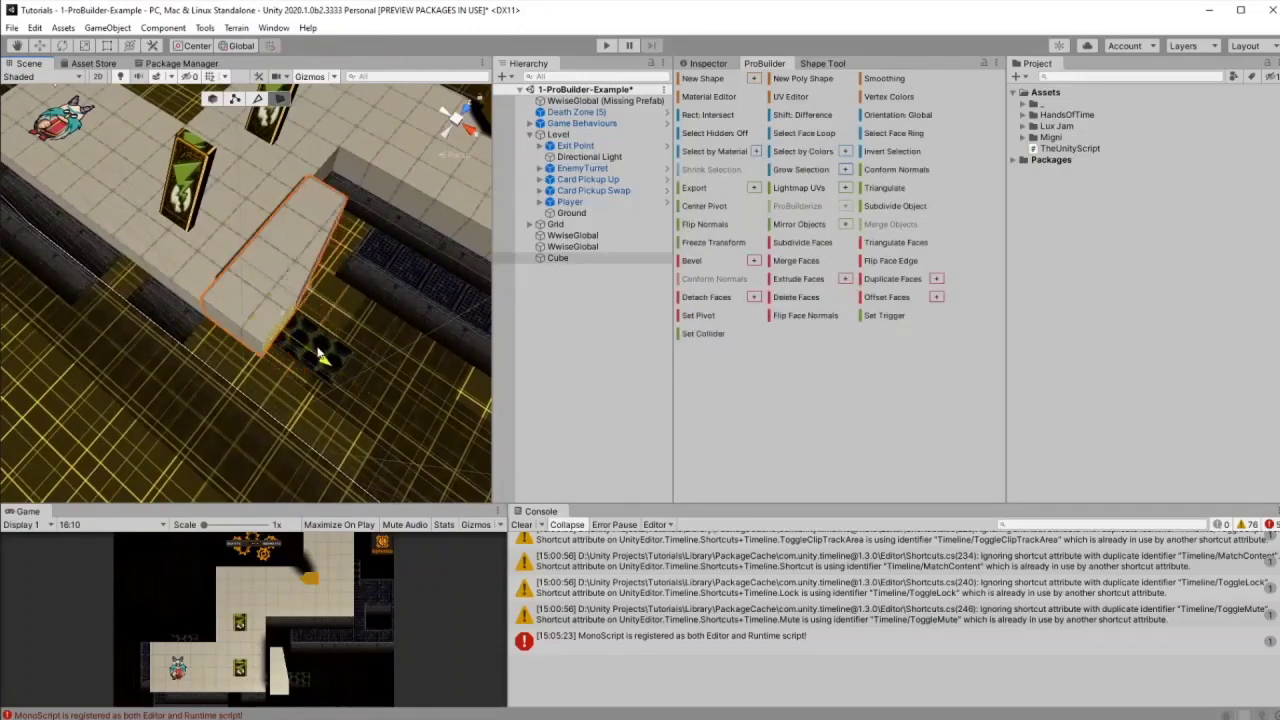
Step: Extrude the end segment's side face into an L-shaped block, and open the Extrude Faces options for the new arm's outer face
left_click(800, 279)
left_click_drag(325, 368, 375, 396)
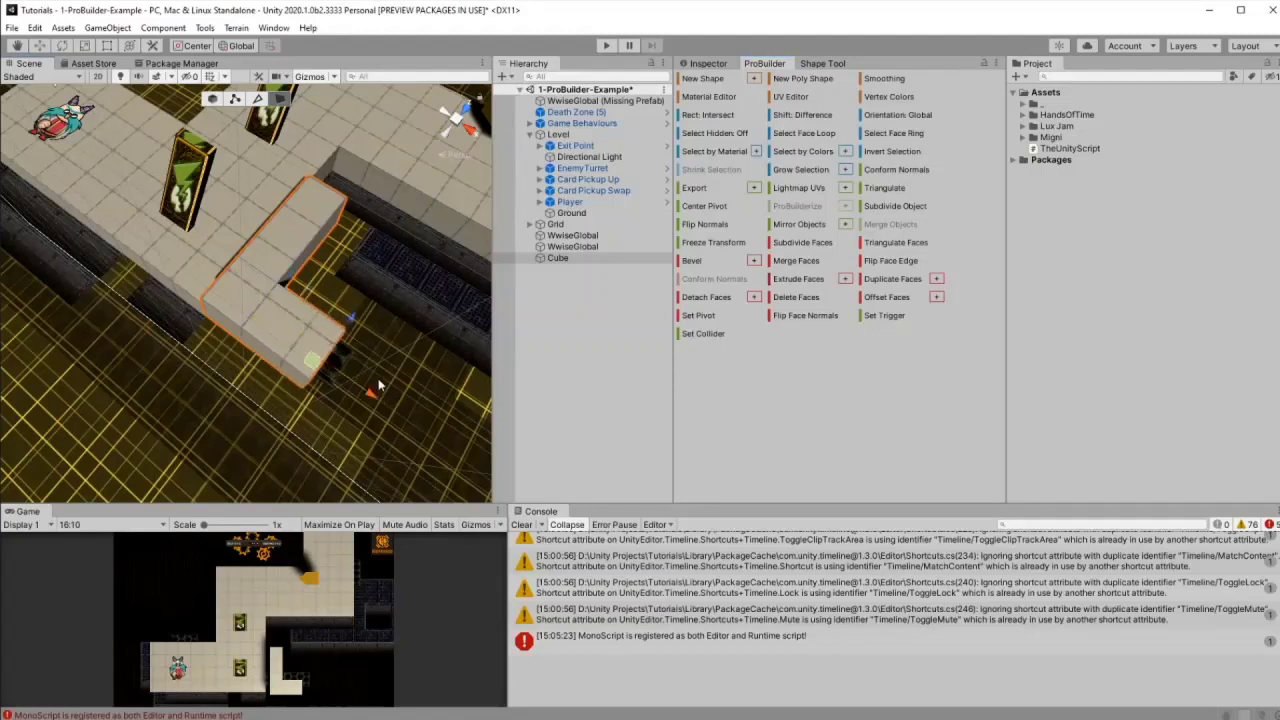
left_click(283, 365)
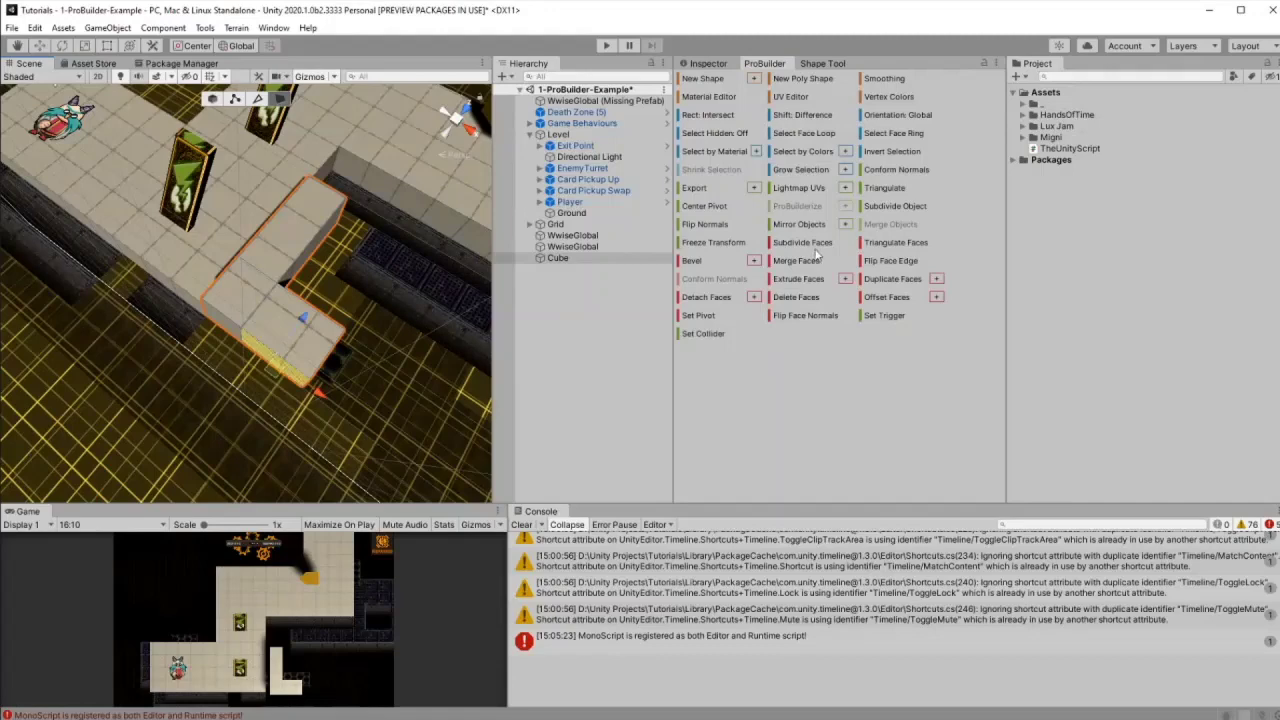
left_click(847, 280)
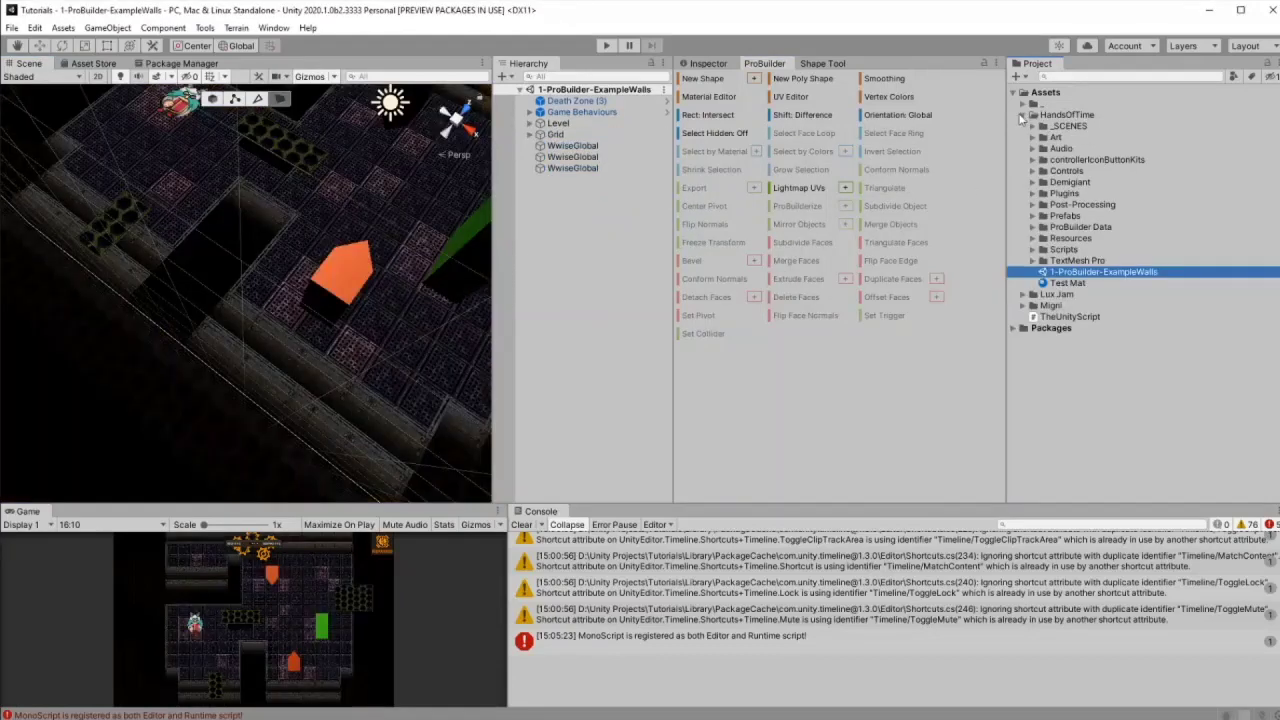
Step: Collapse the HandsOfTime folder and show the 1-ProBuilder-ExampleWalls level from an angle in the Scene view
left_click(1022, 104)
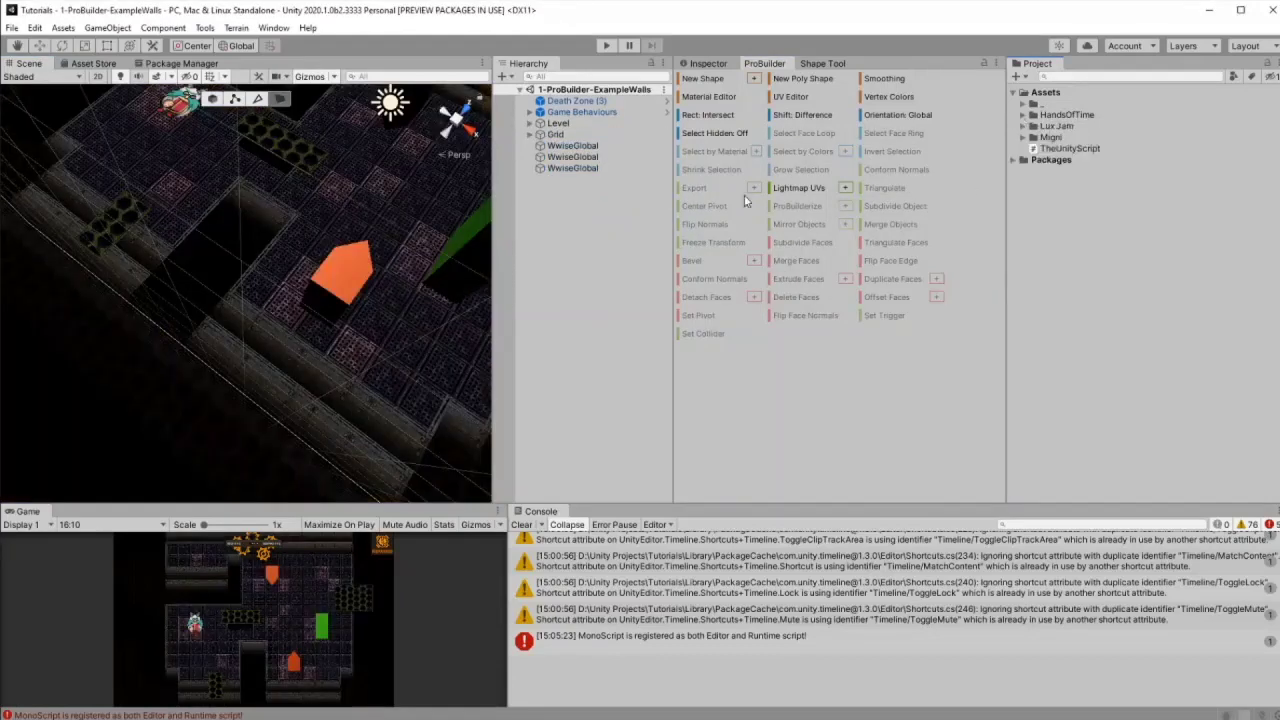
right_click_drag(298, 305, 398, 226)
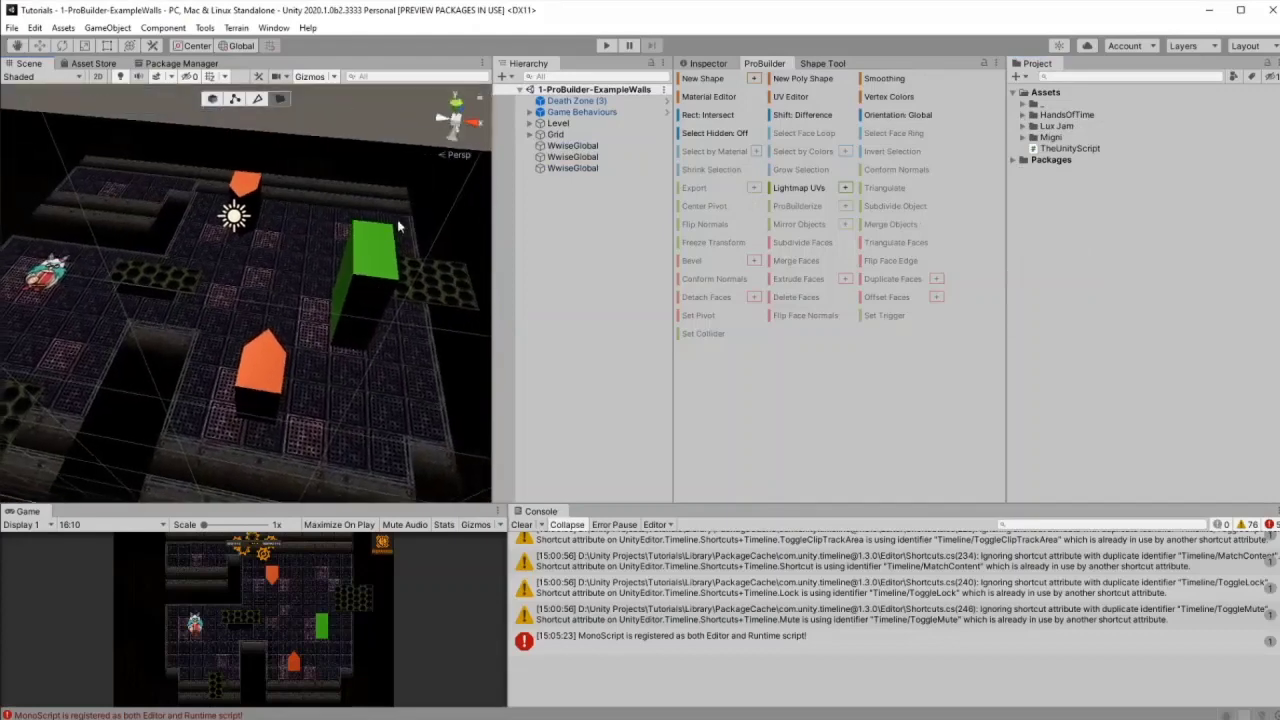
Step: Expand the Level group and its Terrain object in the hierarchy, showing Terrain's properties in the Inspector
left_click(530, 123)
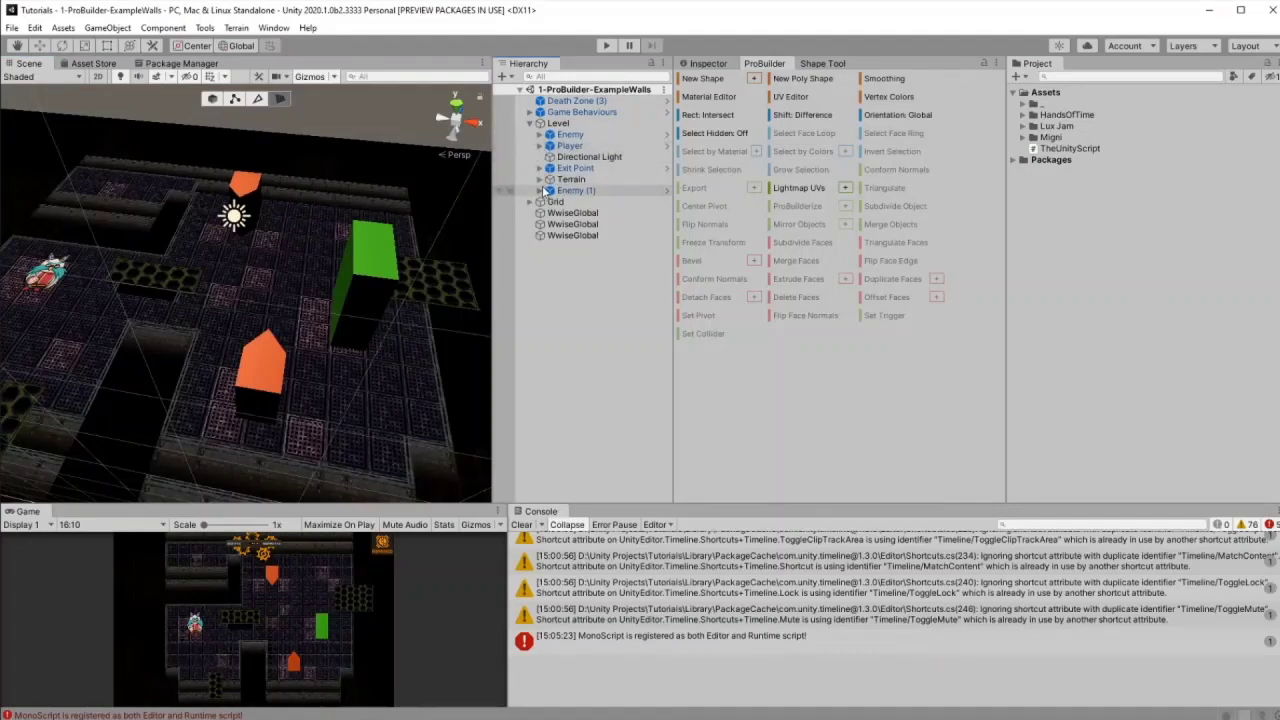
left_click(546, 181)
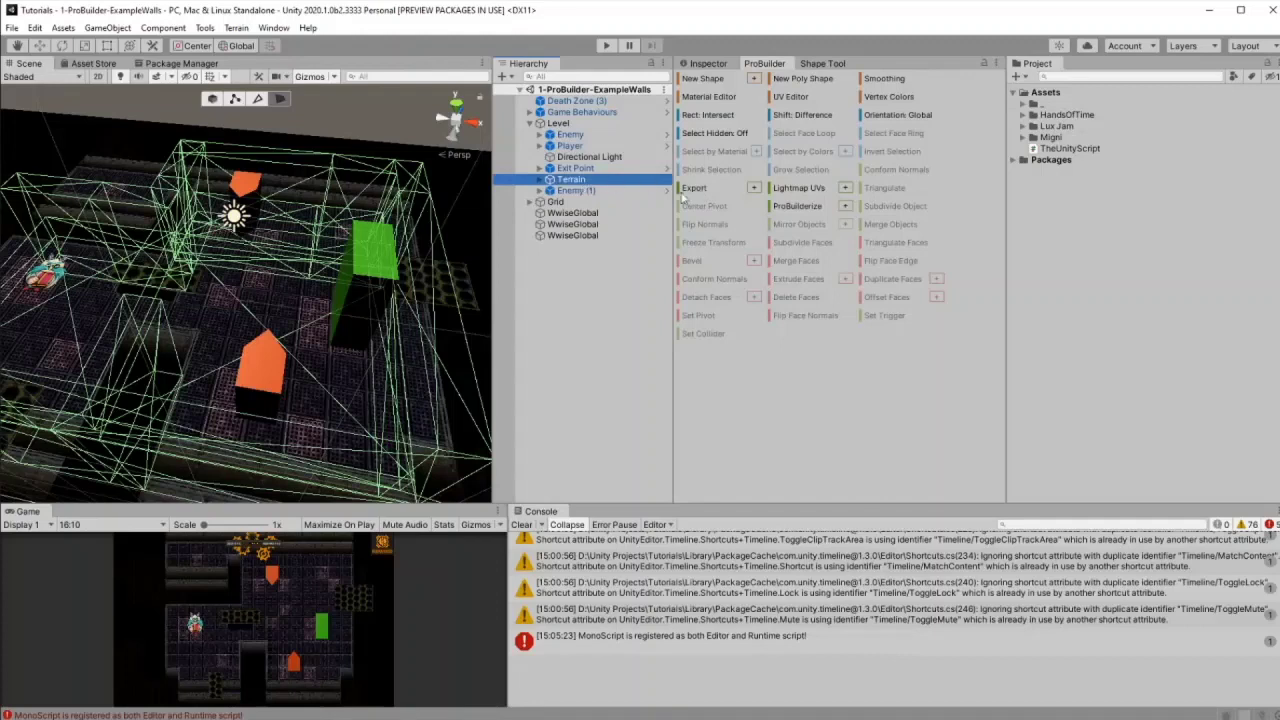
left_click(700, 64)
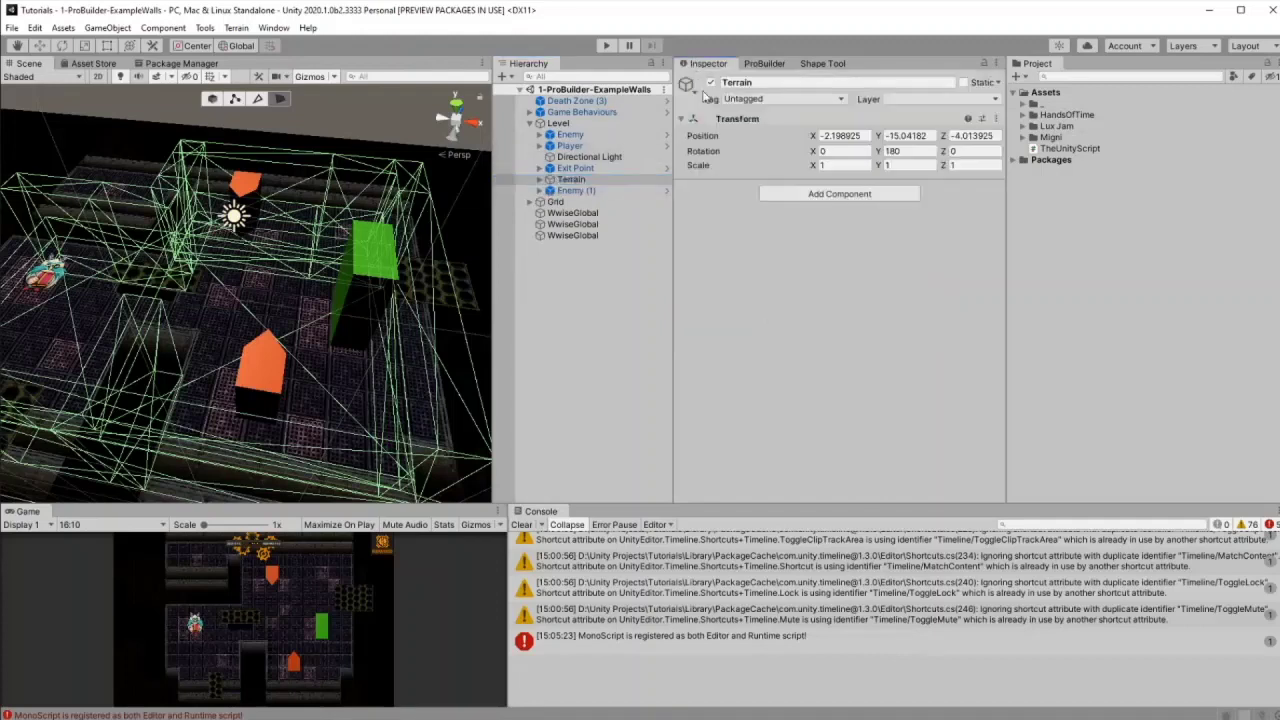
left_click(548, 180)
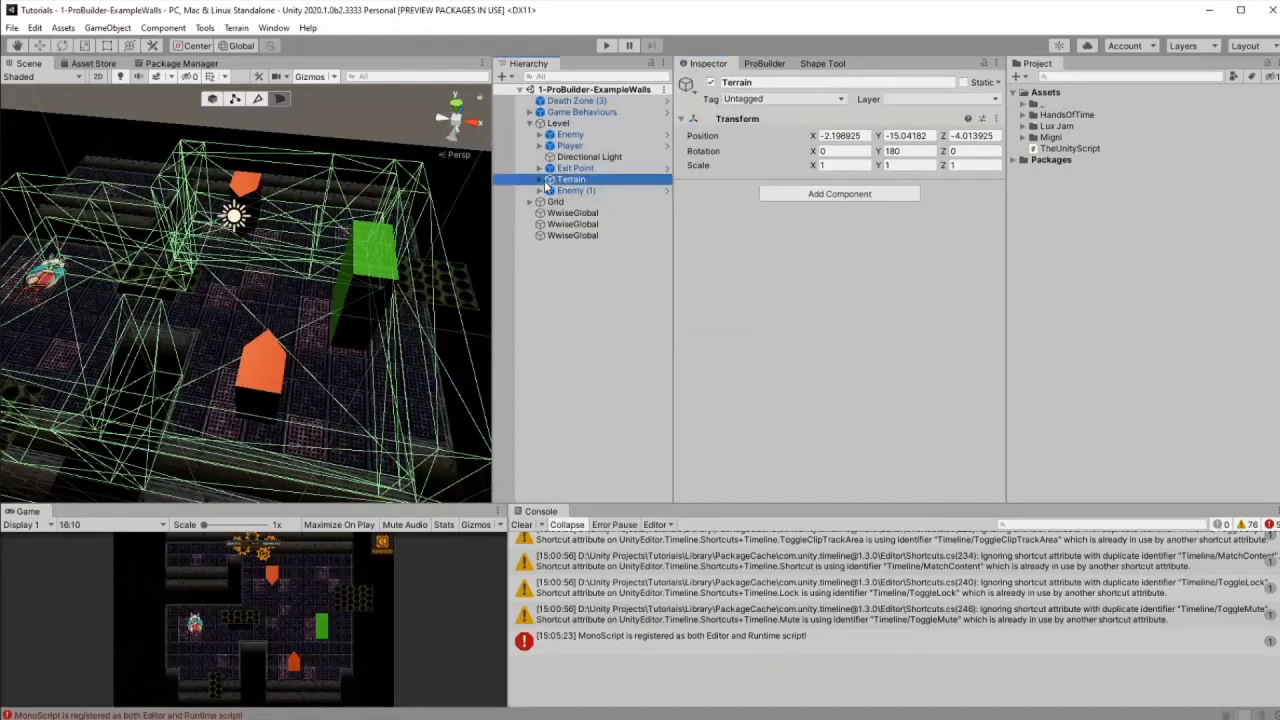
left_click(540, 180)
Step: Enable the Mesh Renderer on all Ground objects under Terrain and view the ProBuilder walls from an angle
left_click(565, 190)
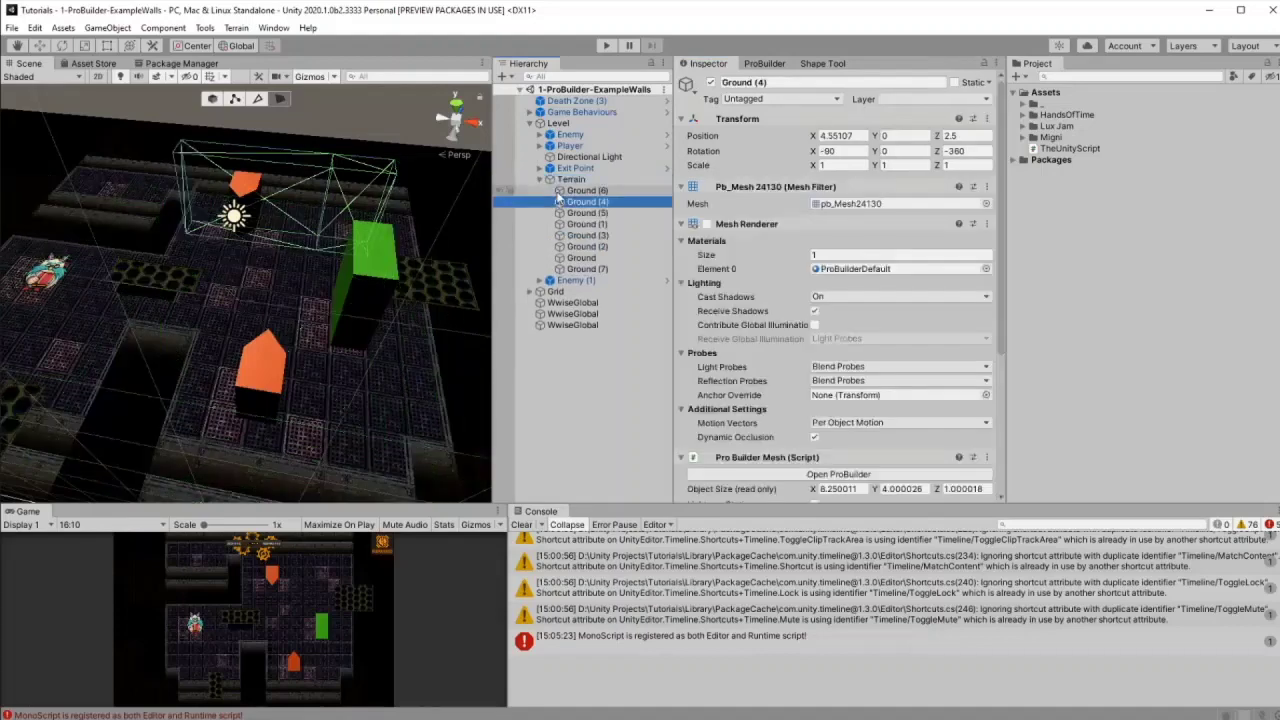
left_click(580, 269, "shift")
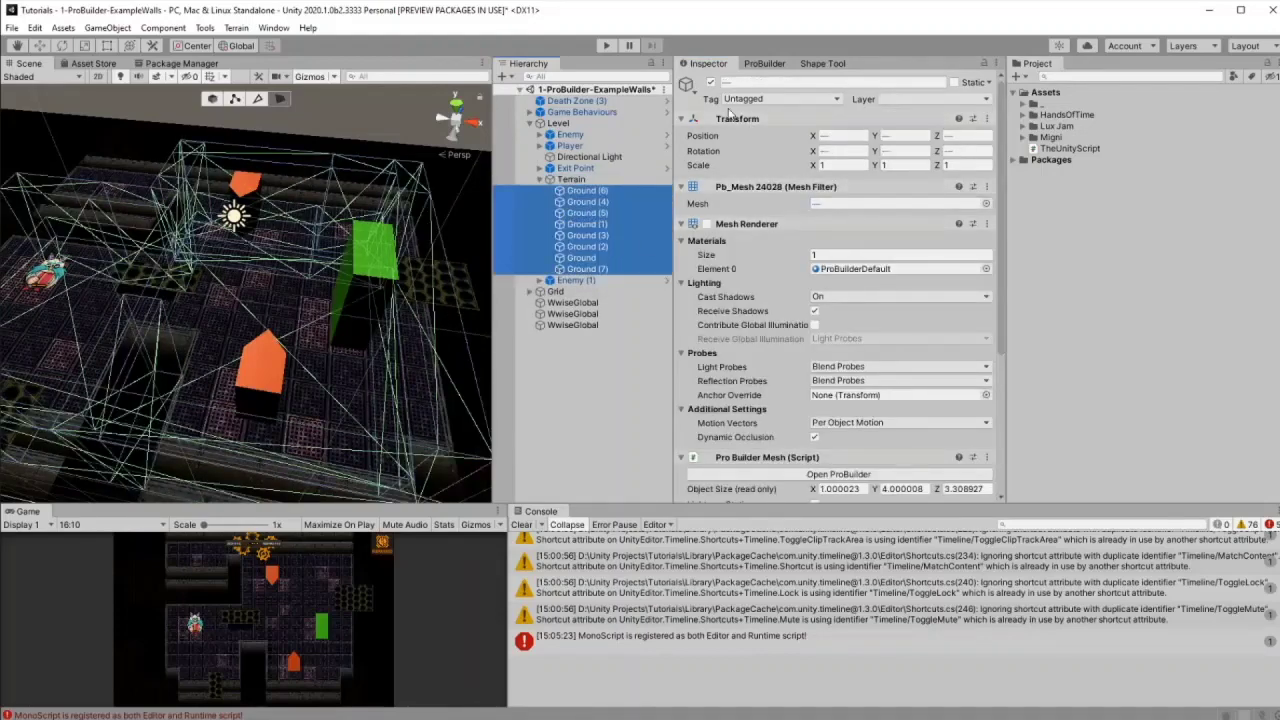
left_click(707, 224)
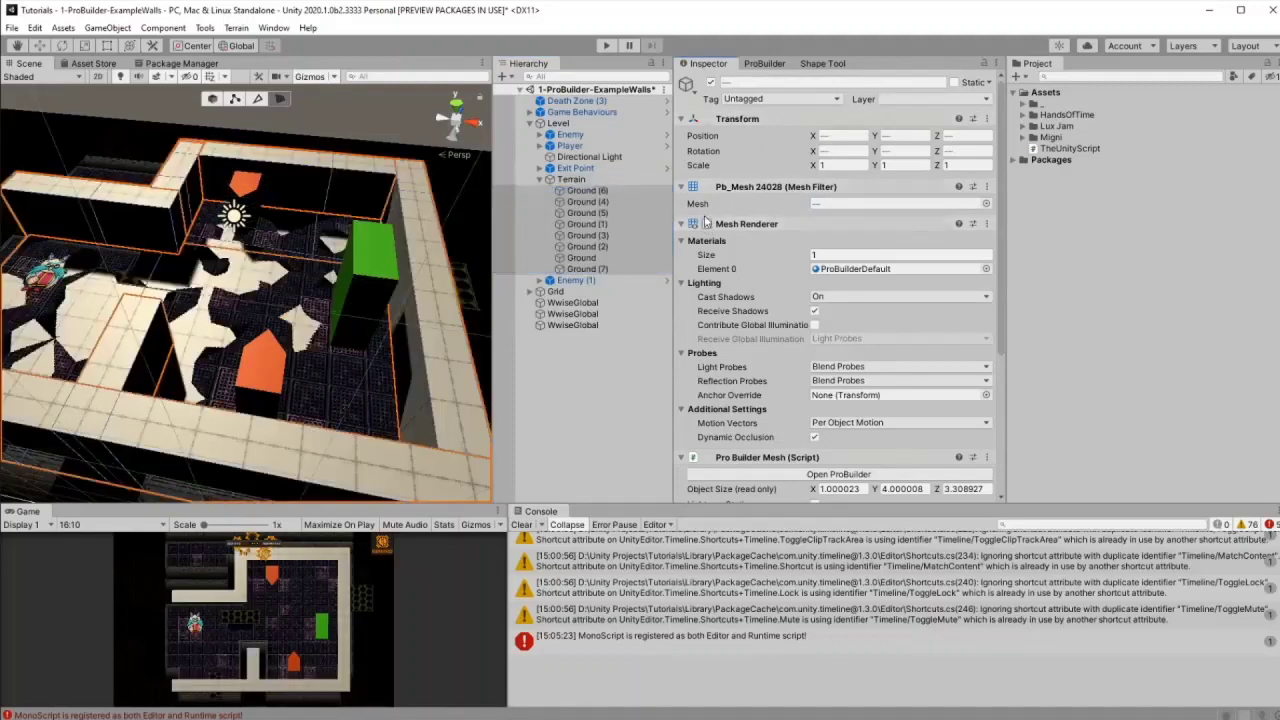
left_click(203, 188)
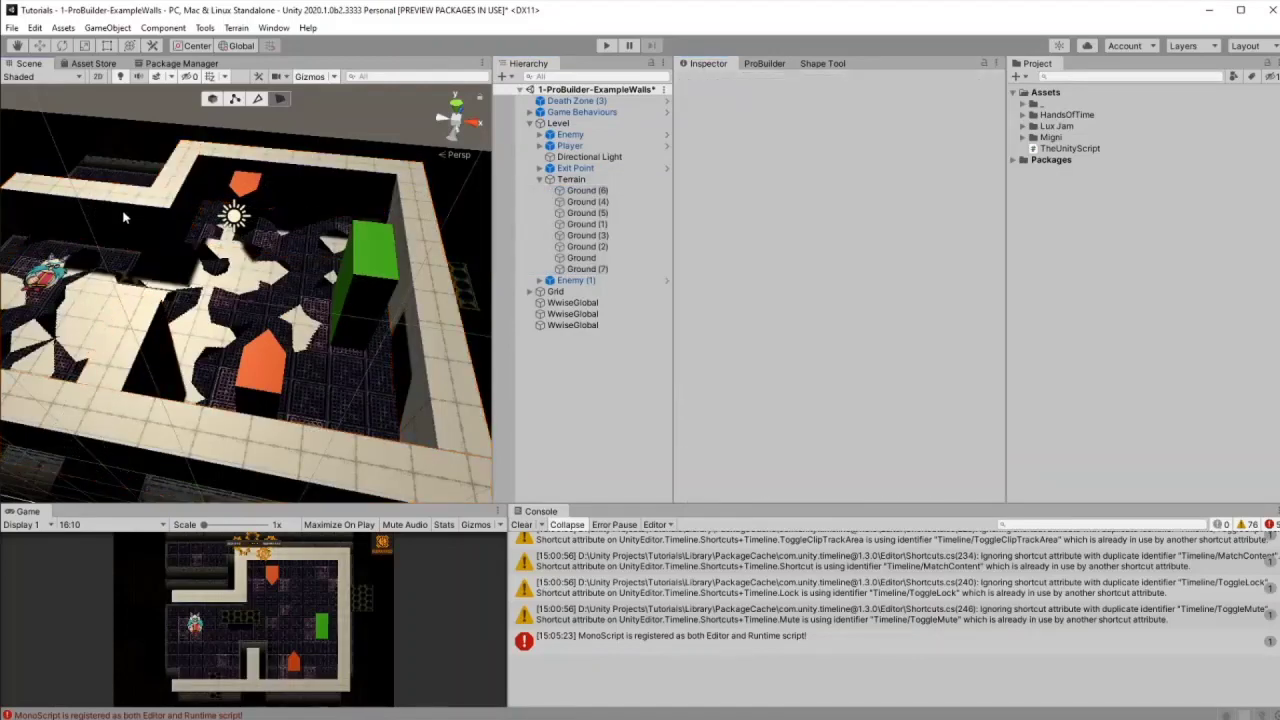
left_click_drag(124, 216, 207, 201, "alt")
left_click_drag(232, 190, 337, 149, "alt")
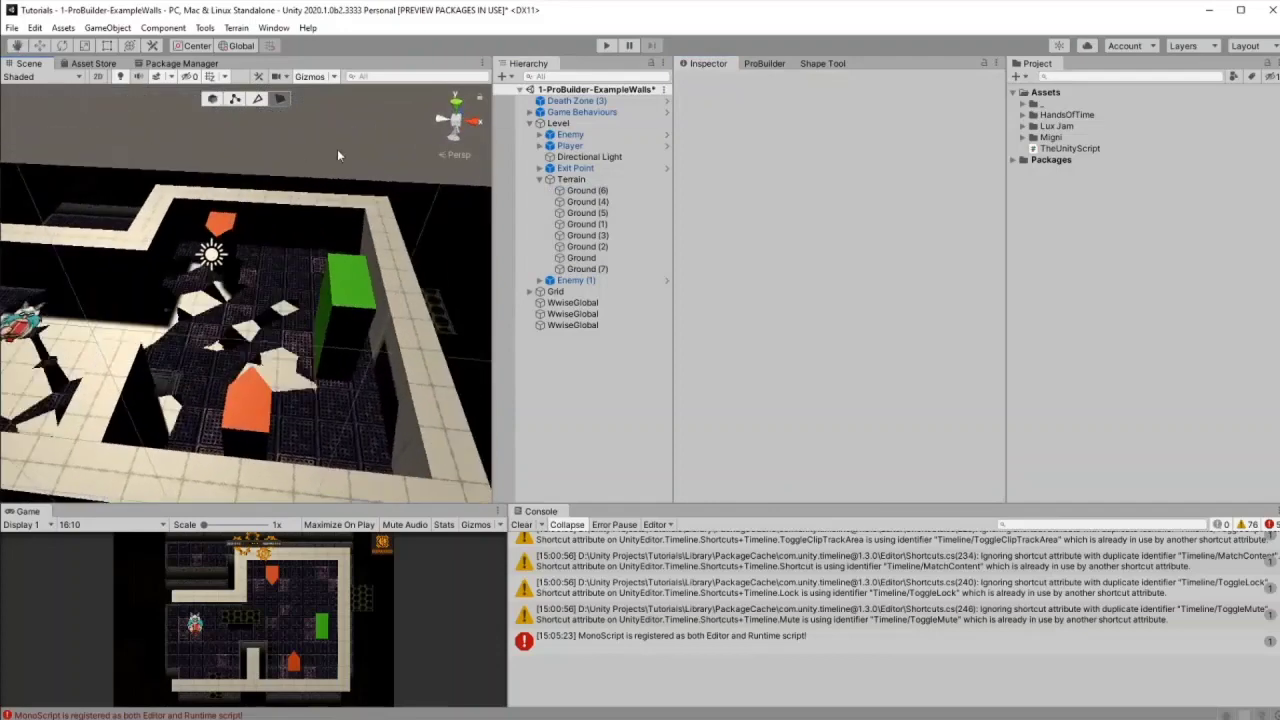
Step: Deactivate the Grid object temporarily to view the bare ProBuilder level geometry, and reactivate it
left_click(557, 123)
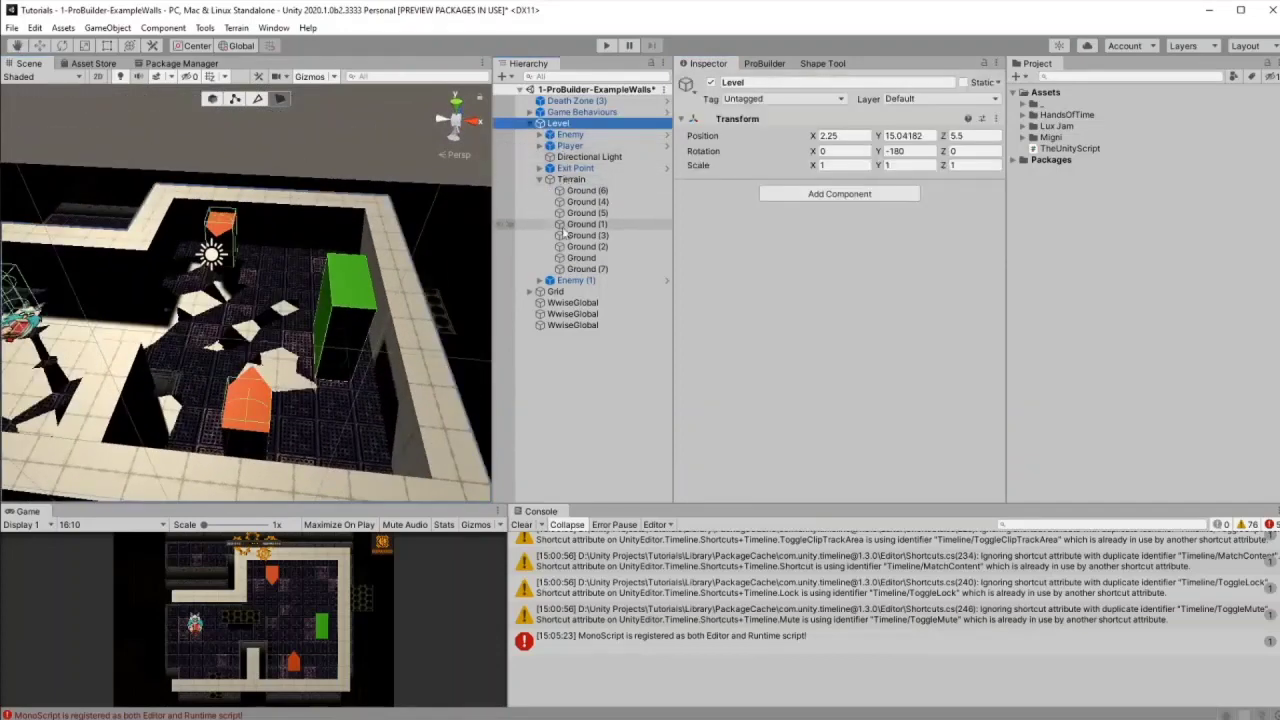
left_click(555, 291)
left_click(710, 84)
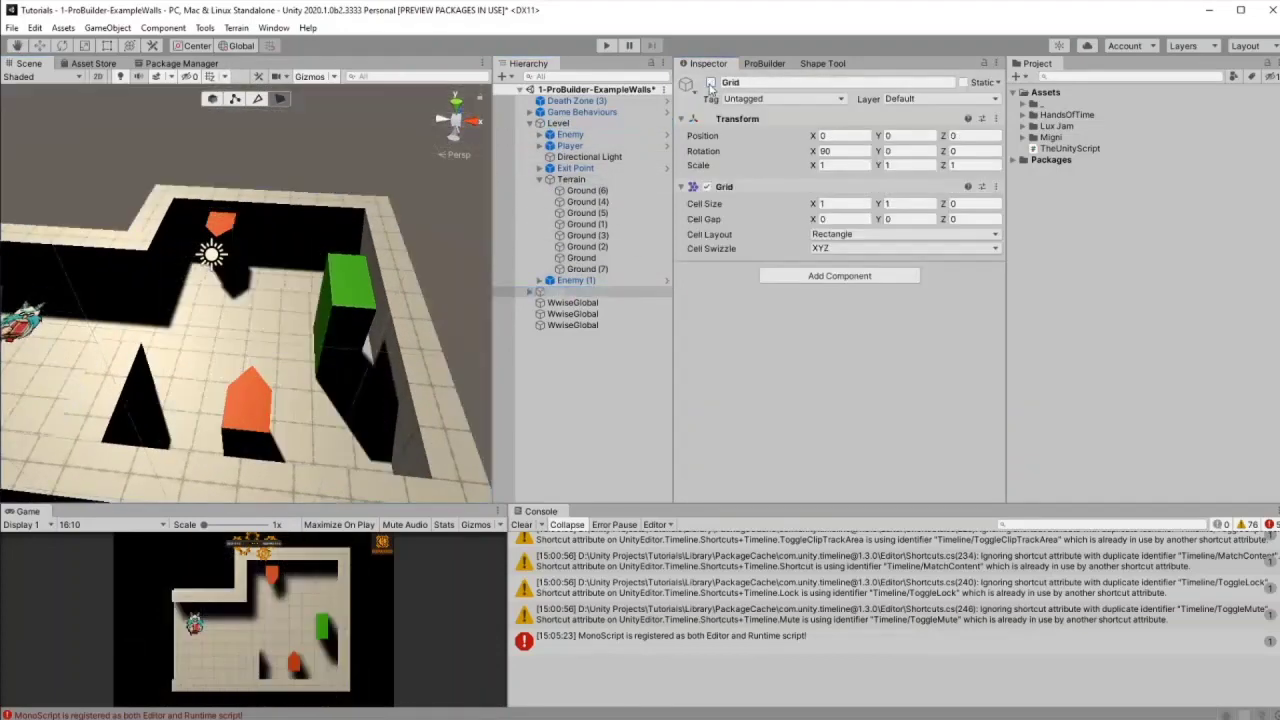
scroll(261, 317, "up", 3)
left_click_drag(261, 317, 297, 263, "alt")
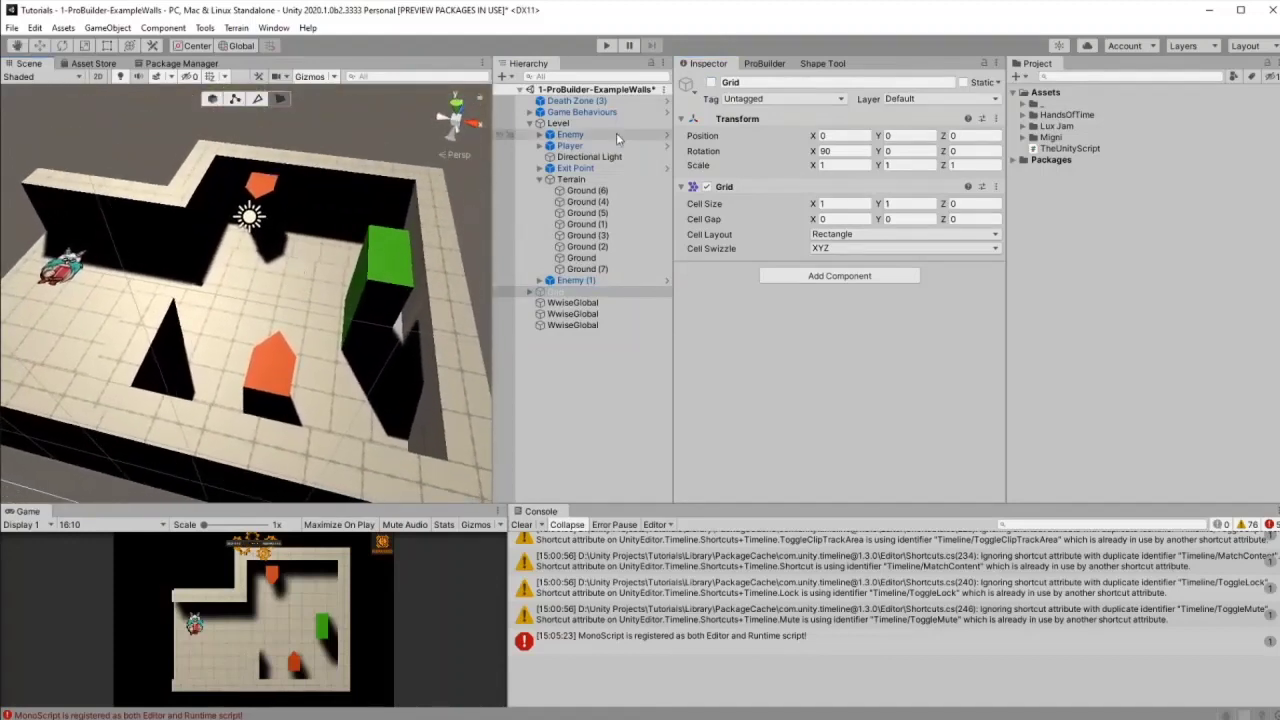
left_click(712, 83)
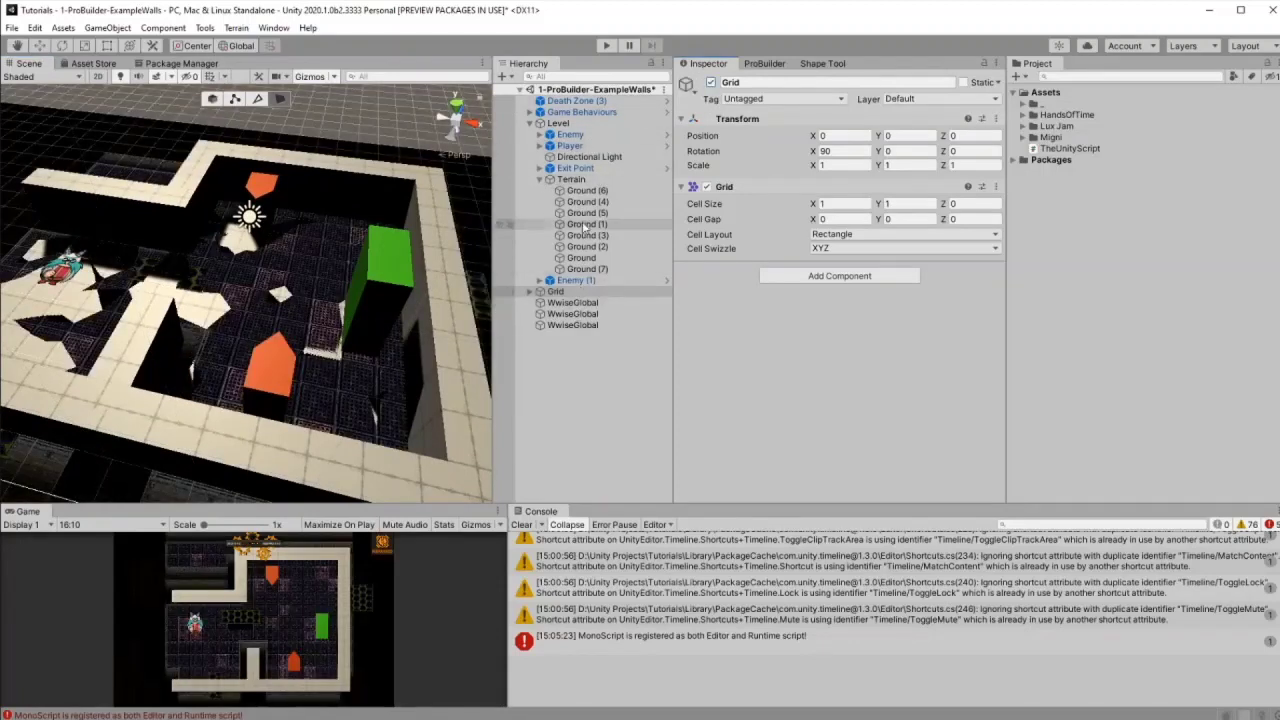
Step: In the 2-InputSystem scene, expand Entities, review the Player's components and show the Player Input component on Game Settings
left_click(598, 123)
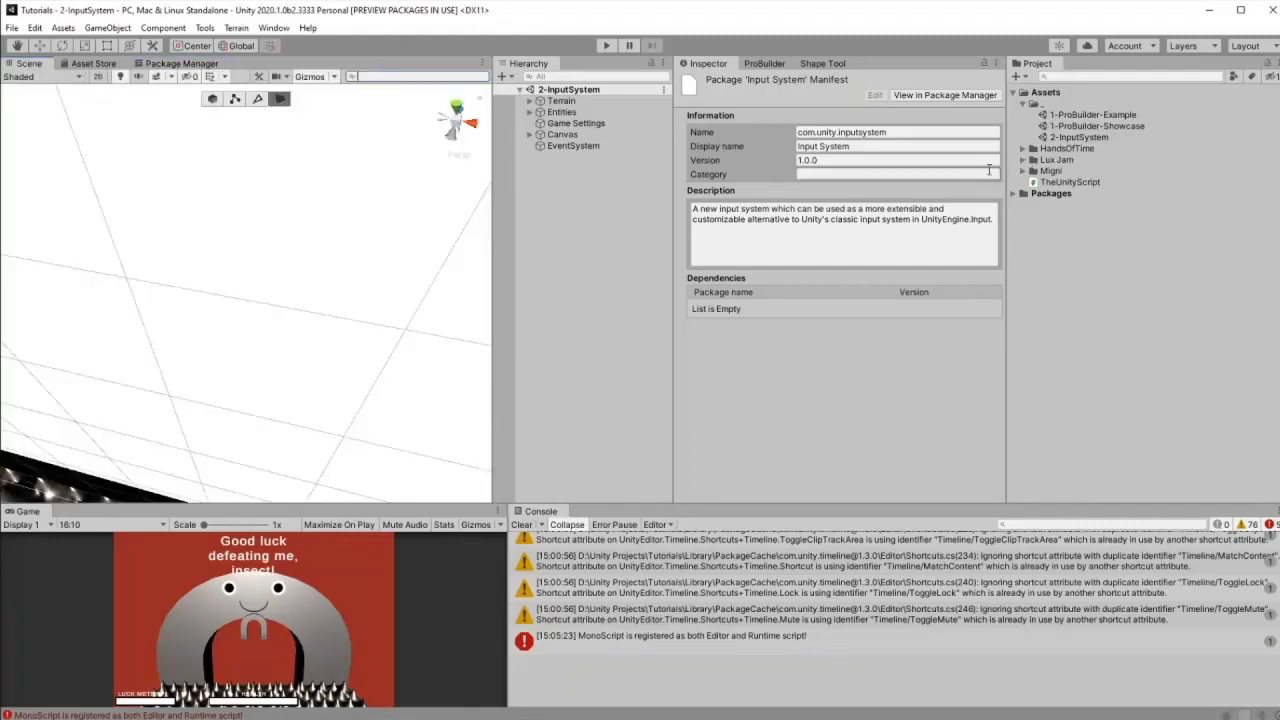
left_click(529, 111)
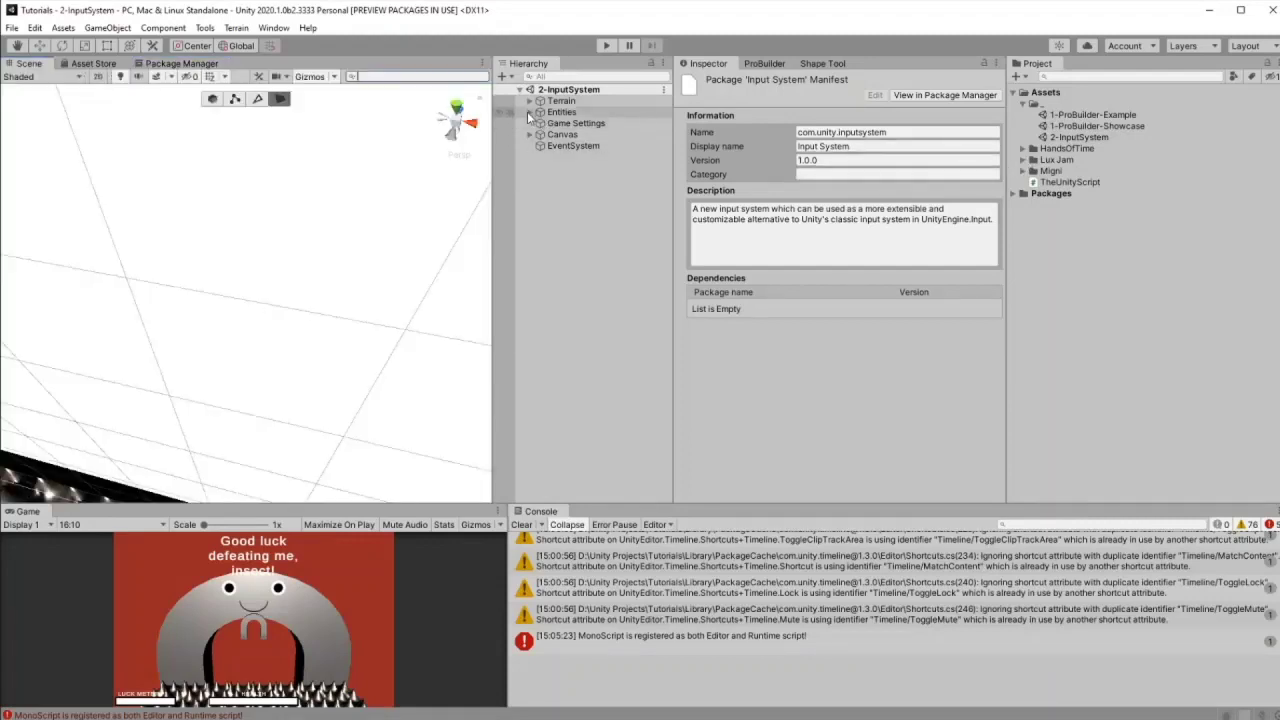
left_click(569, 123)
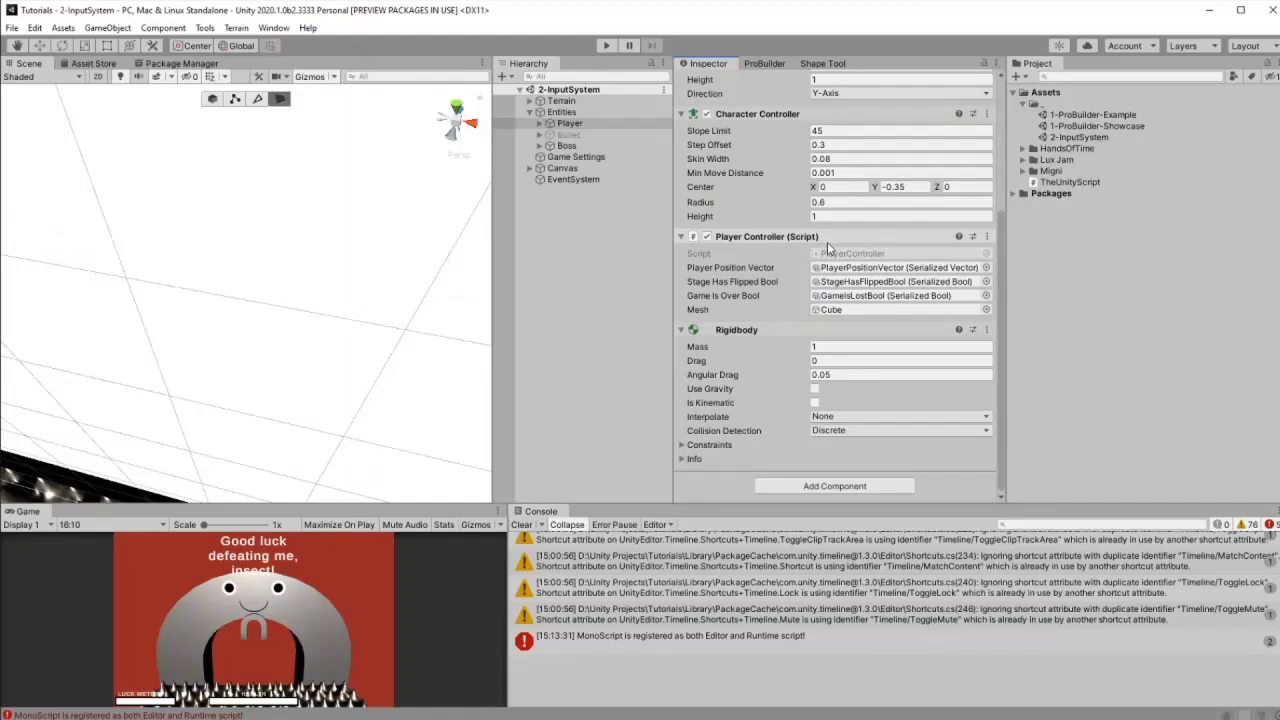
left_click(578, 157)
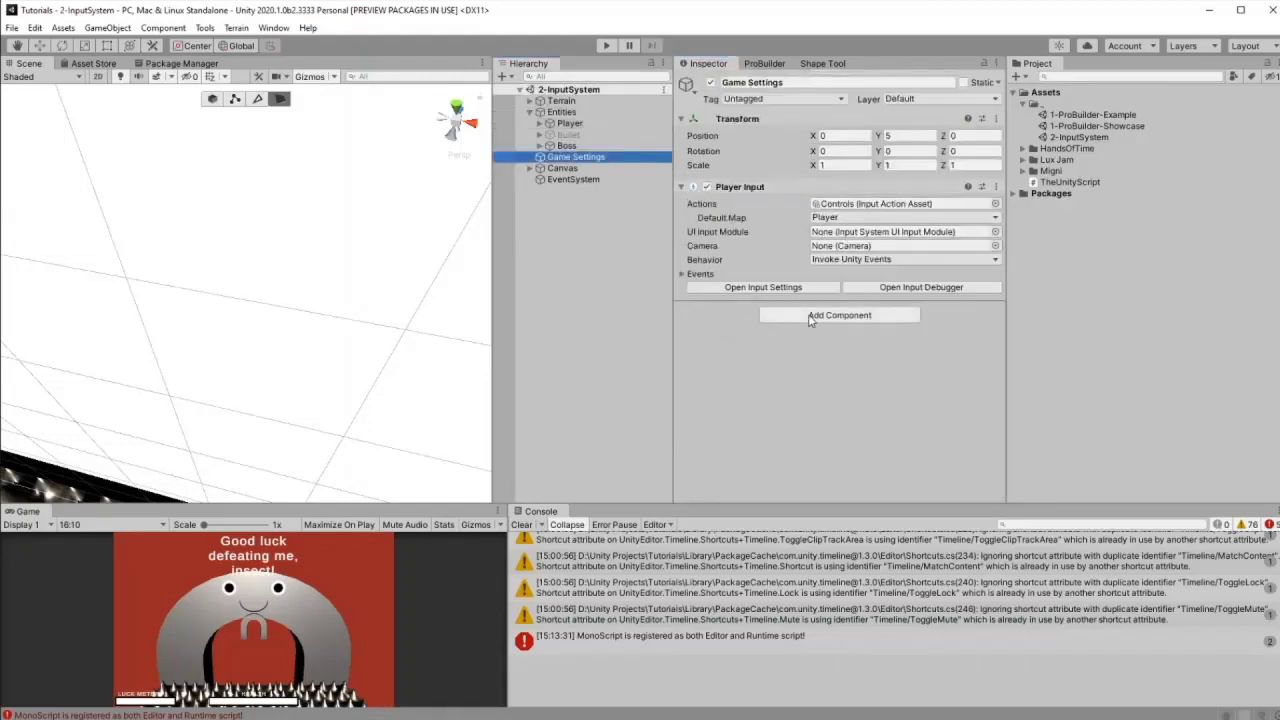
Step: Remove the existing Player Input component from Game Settings and add a fresh Player Input component
left_click(829, 317)
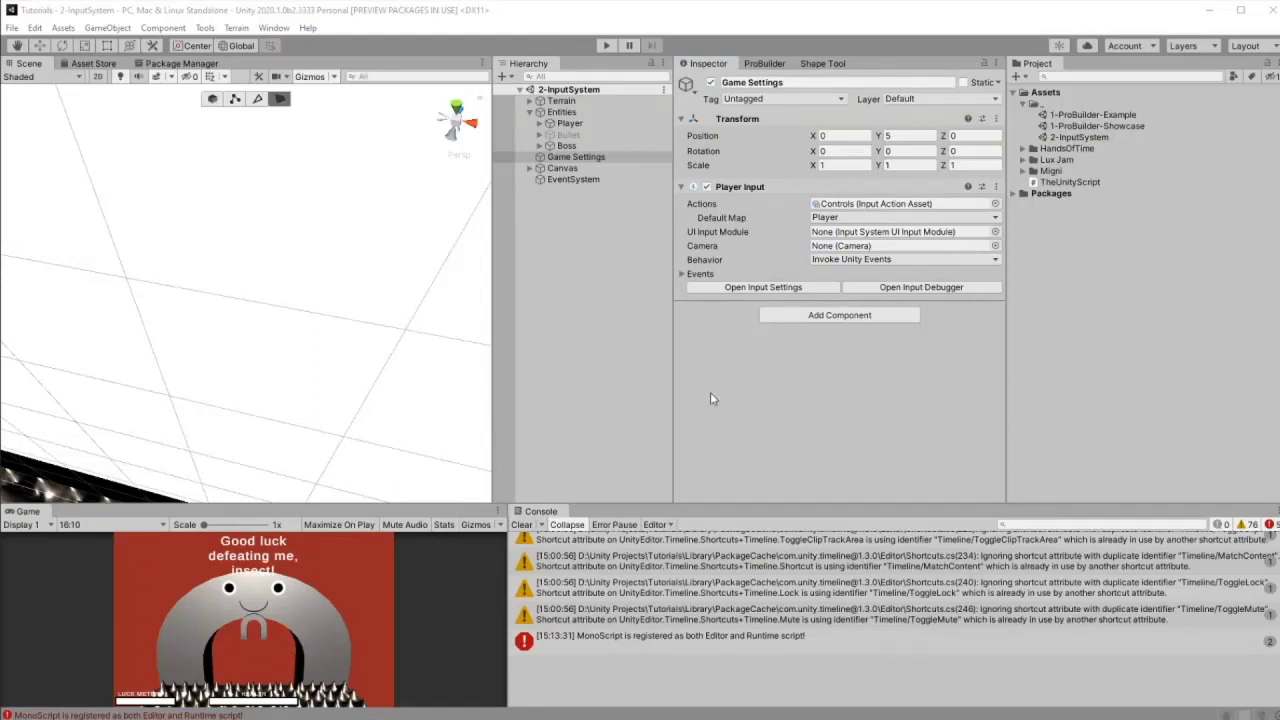
left_click(1015, 232)
left_click(823, 190)
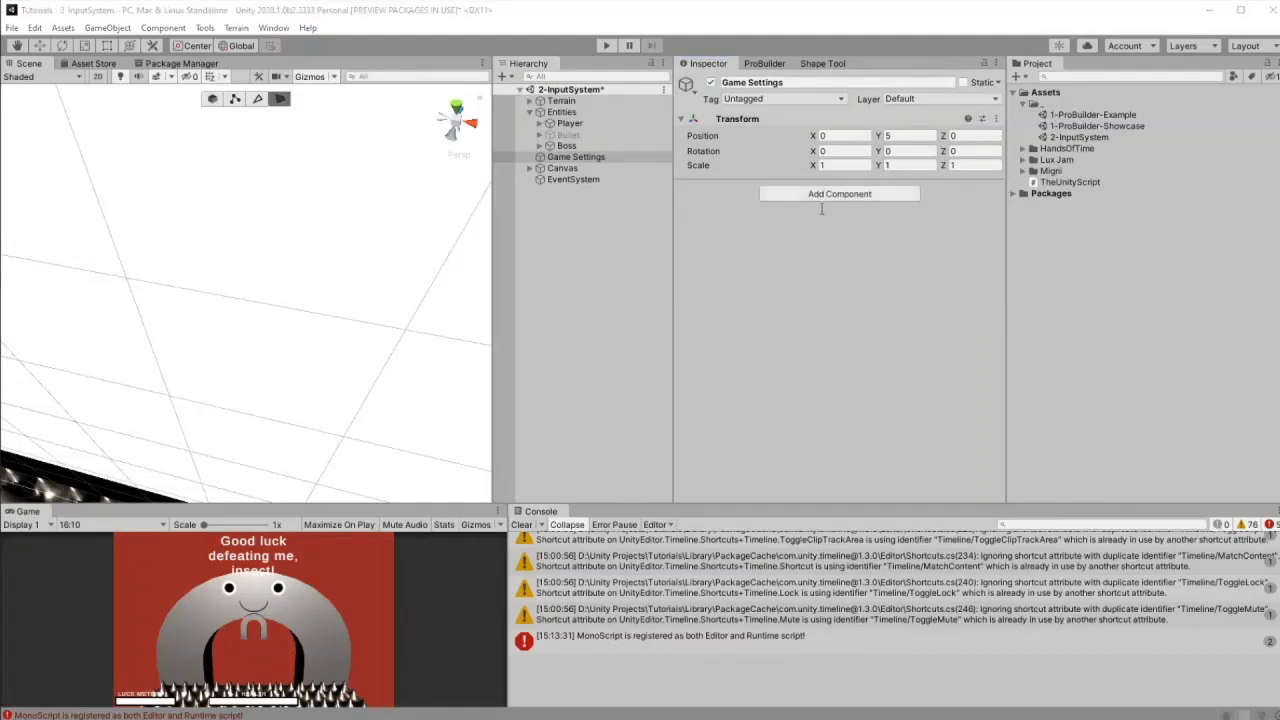
left_click(806, 276)
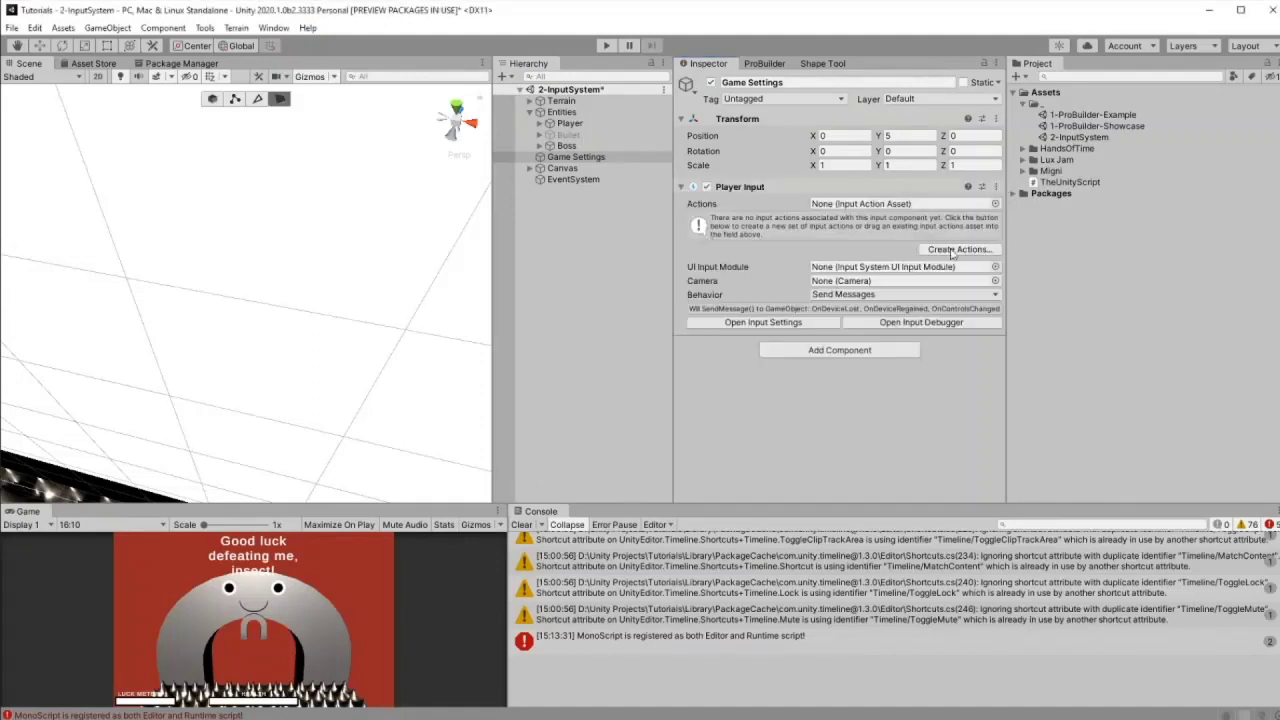
Step: Assign the Controls input action asset to Player Input's Actions and set its Behavior to Invoke Unity Events
left_click(995, 203)
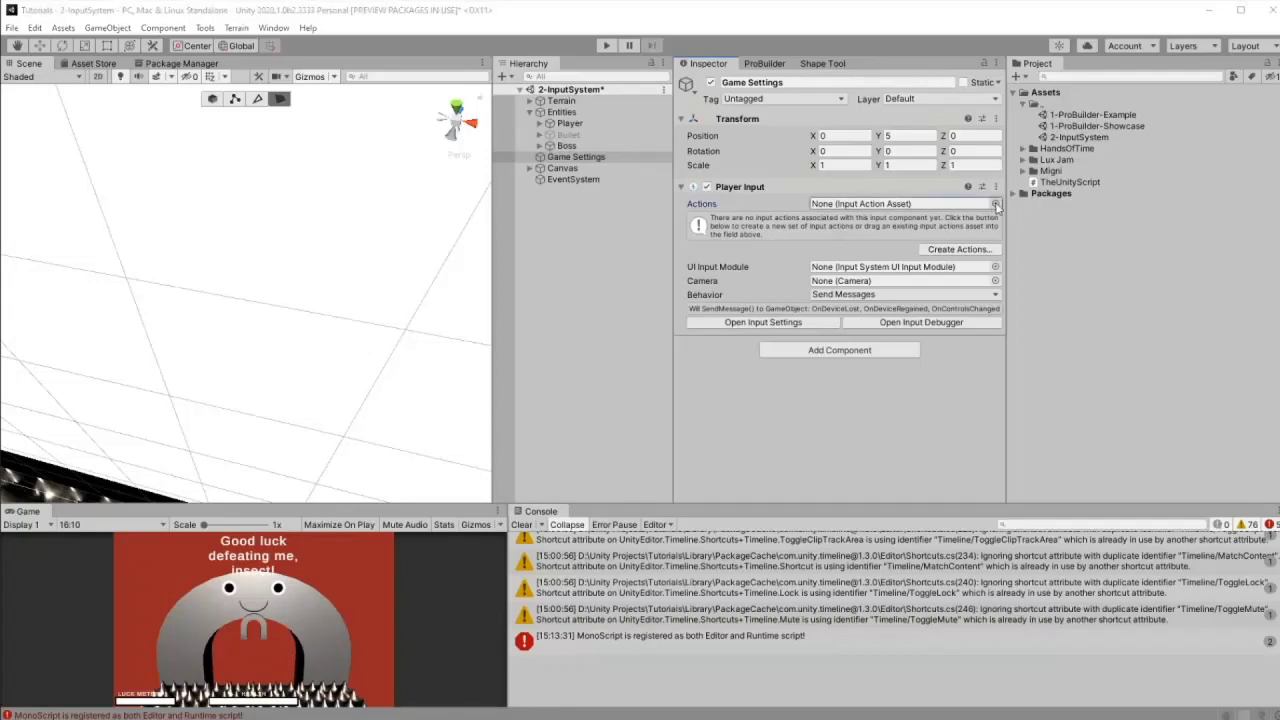
left_click(1036, 251)
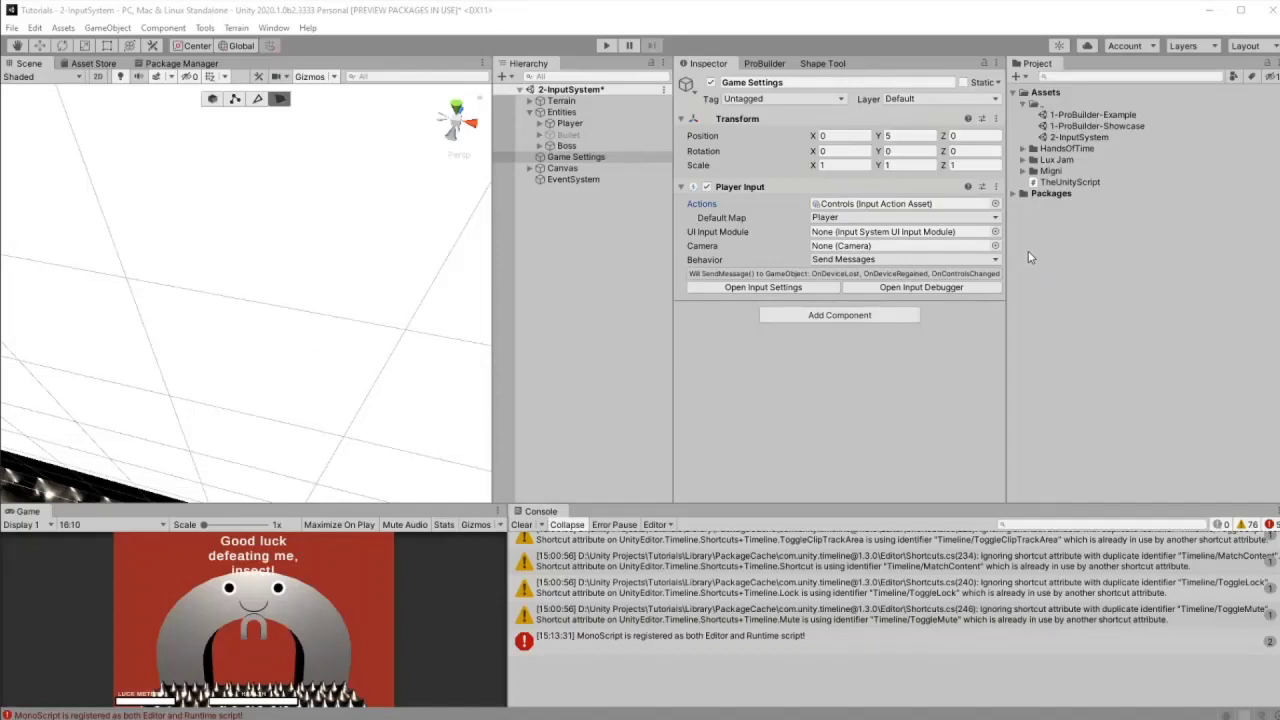
double_click(1029, 251)
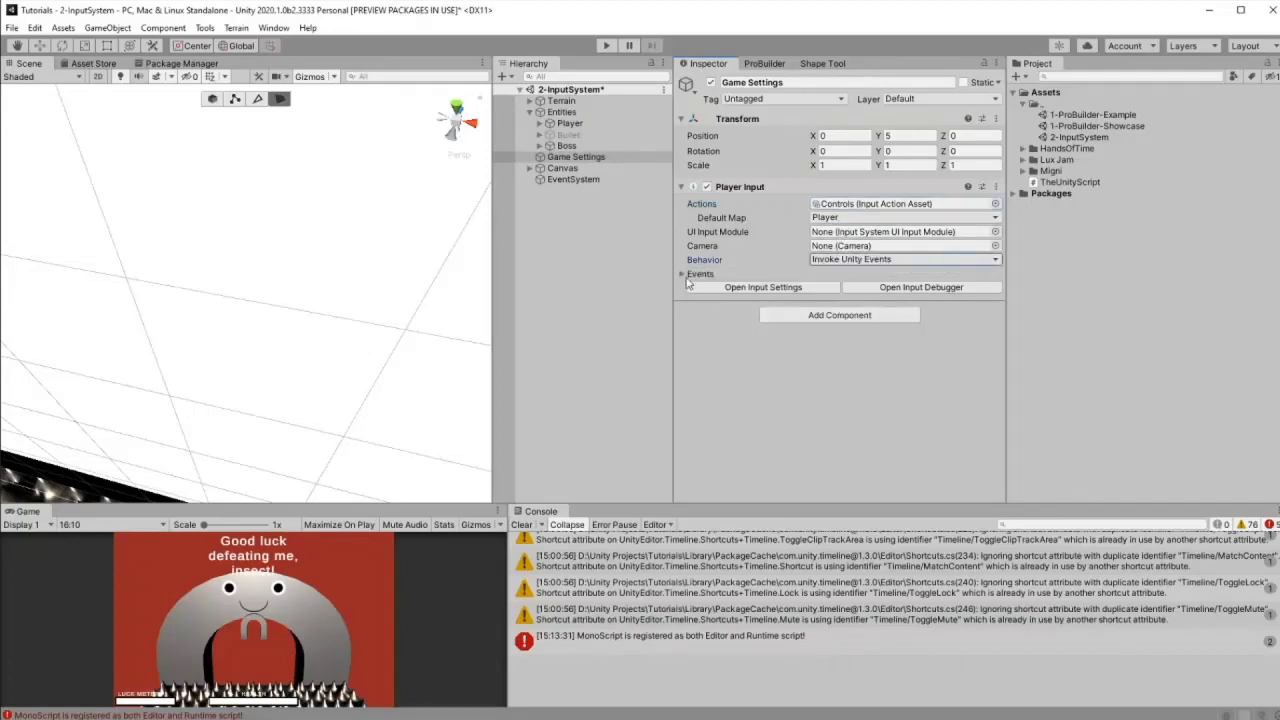
Step: Expand the Player events of Player Input, add a callback entry to Fire and assign the Player object to it
left_click(683, 274)
left_click(692, 288)
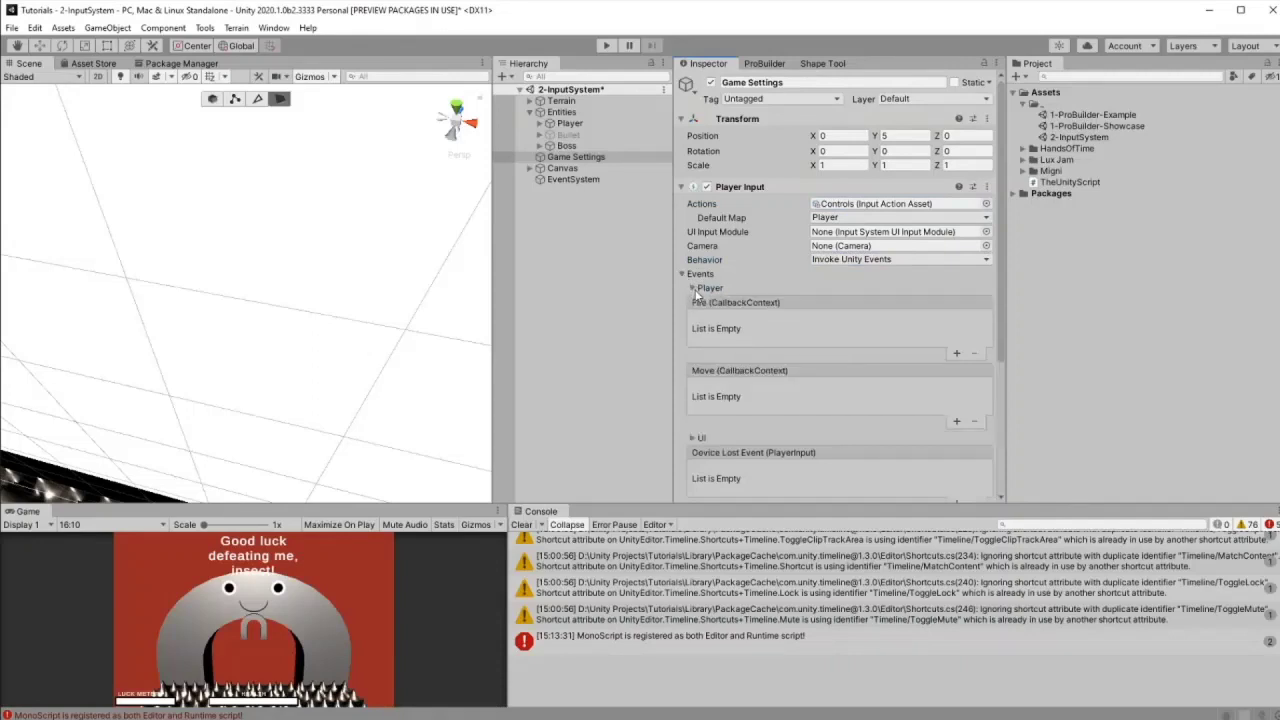
left_click_drag(556, 124, 956, 353)
left_click(956, 353)
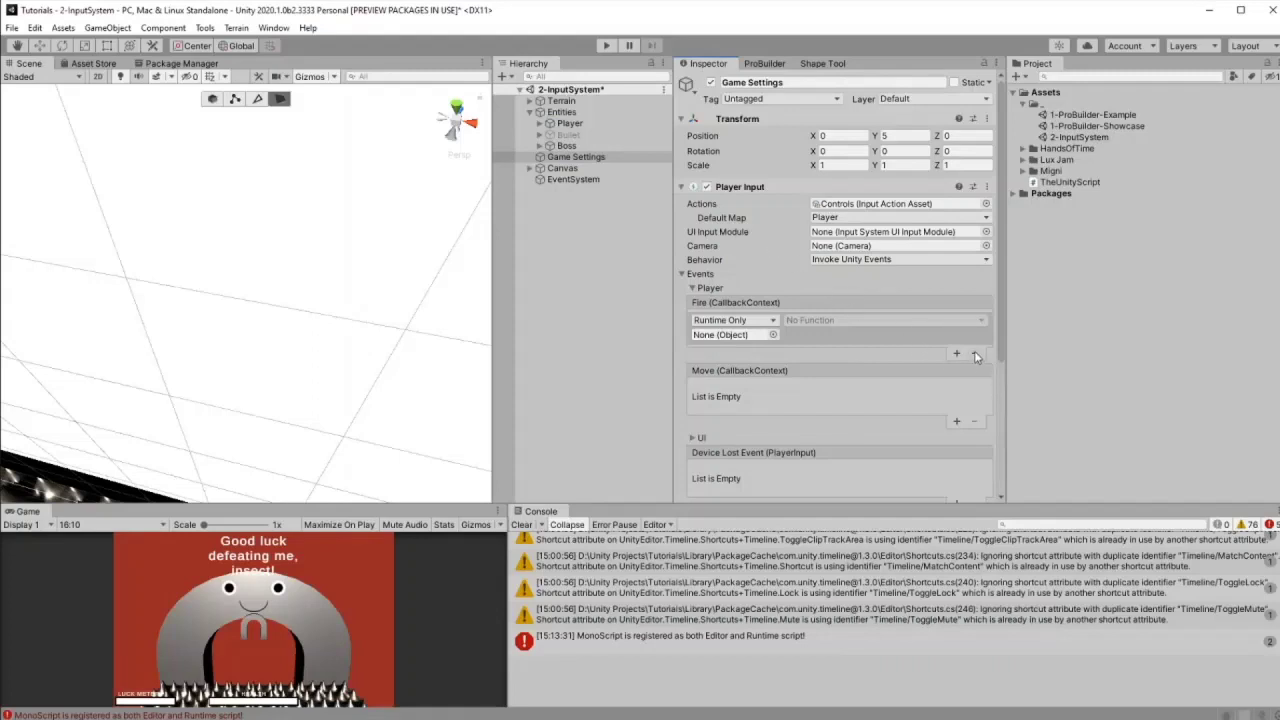
left_click(975, 355)
left_click(956, 353)
left_click_drag(562, 124, 730, 337)
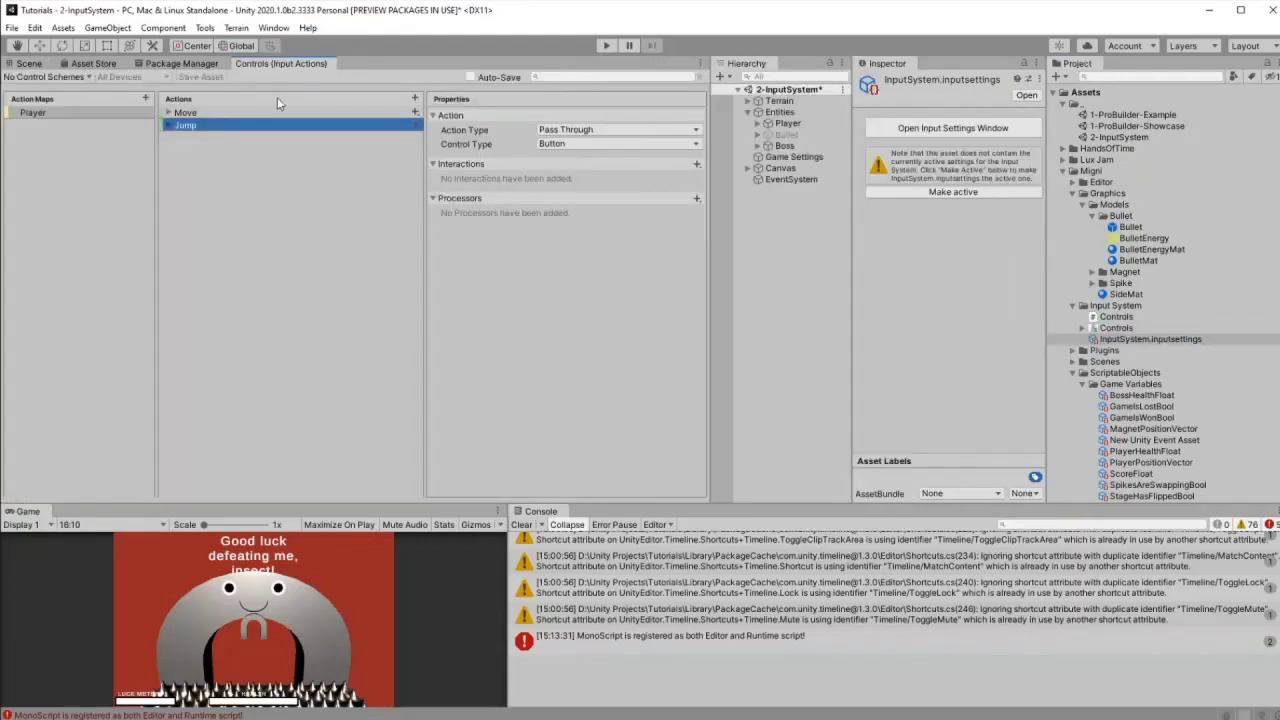
Step: Review the Move and Jump actions in Controls and add a Pass Through action named Fire with control type Button
left_click(341, 114)
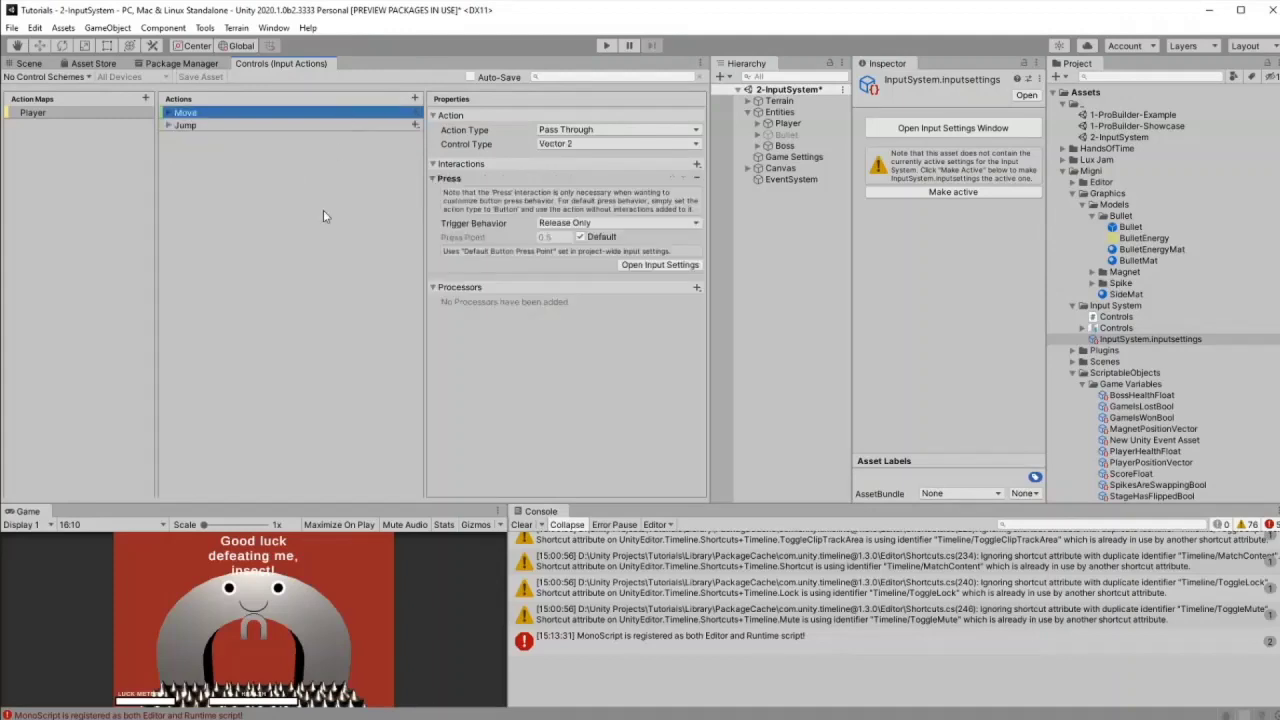
left_click(266, 126)
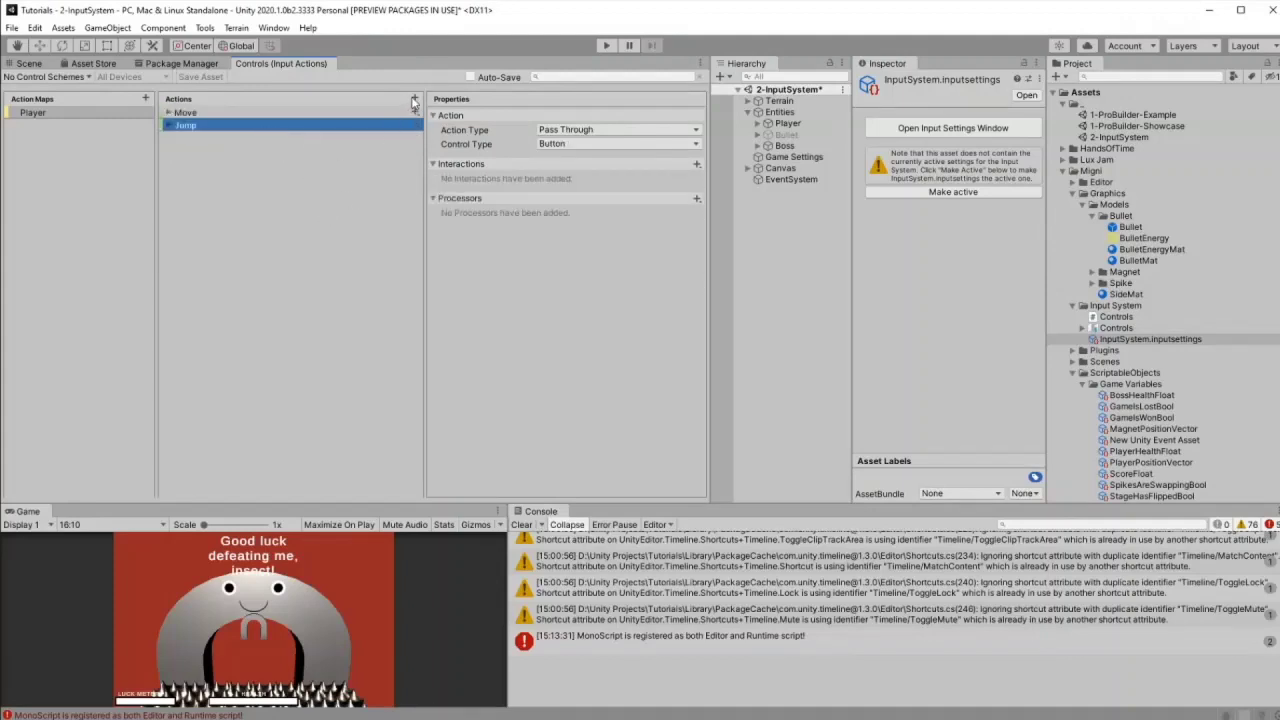
left_click(415, 99)
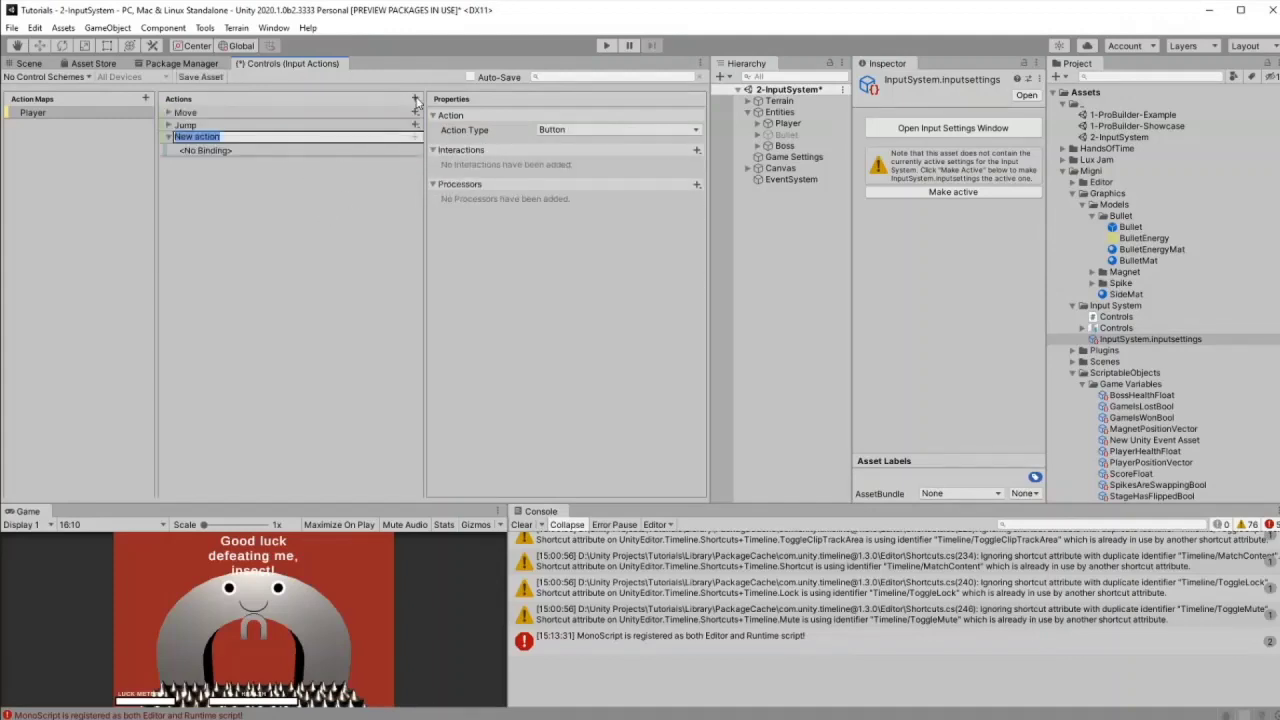
type("Fire")
Step: Set the binding path of the Fire action to Stick/Left [Joystick]
left_click(383, 150)
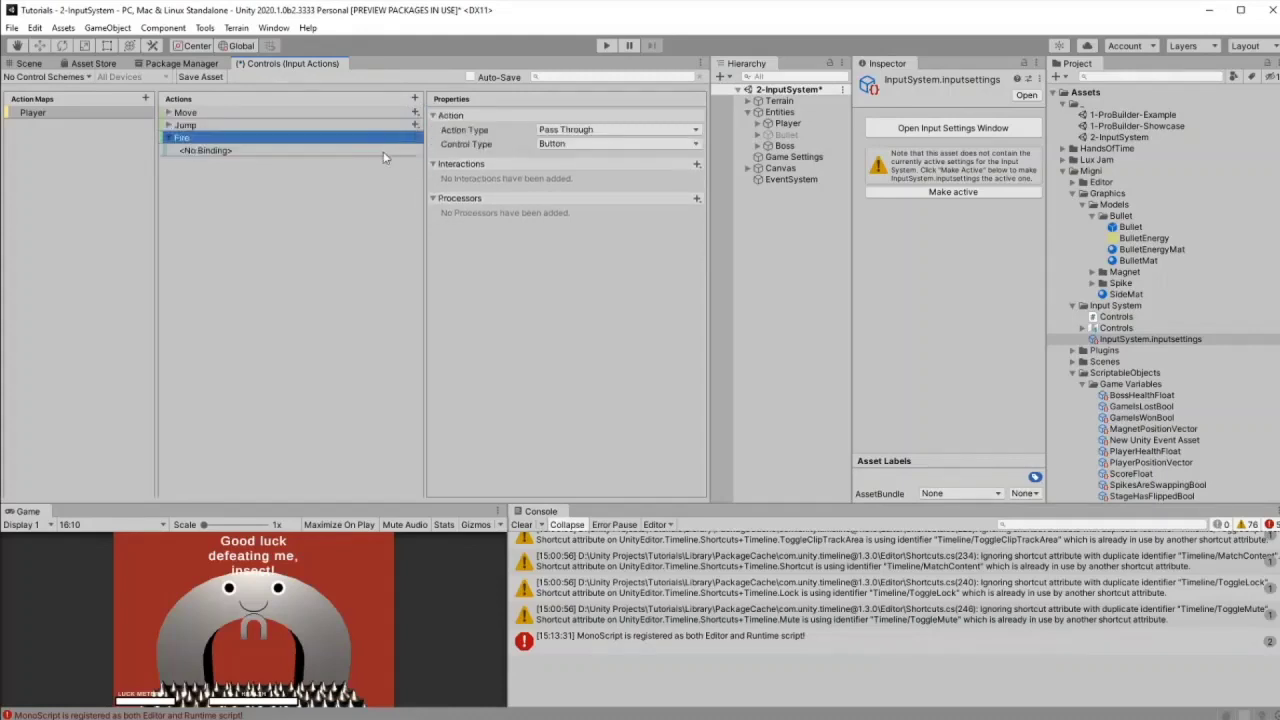
left_click(550, 130)
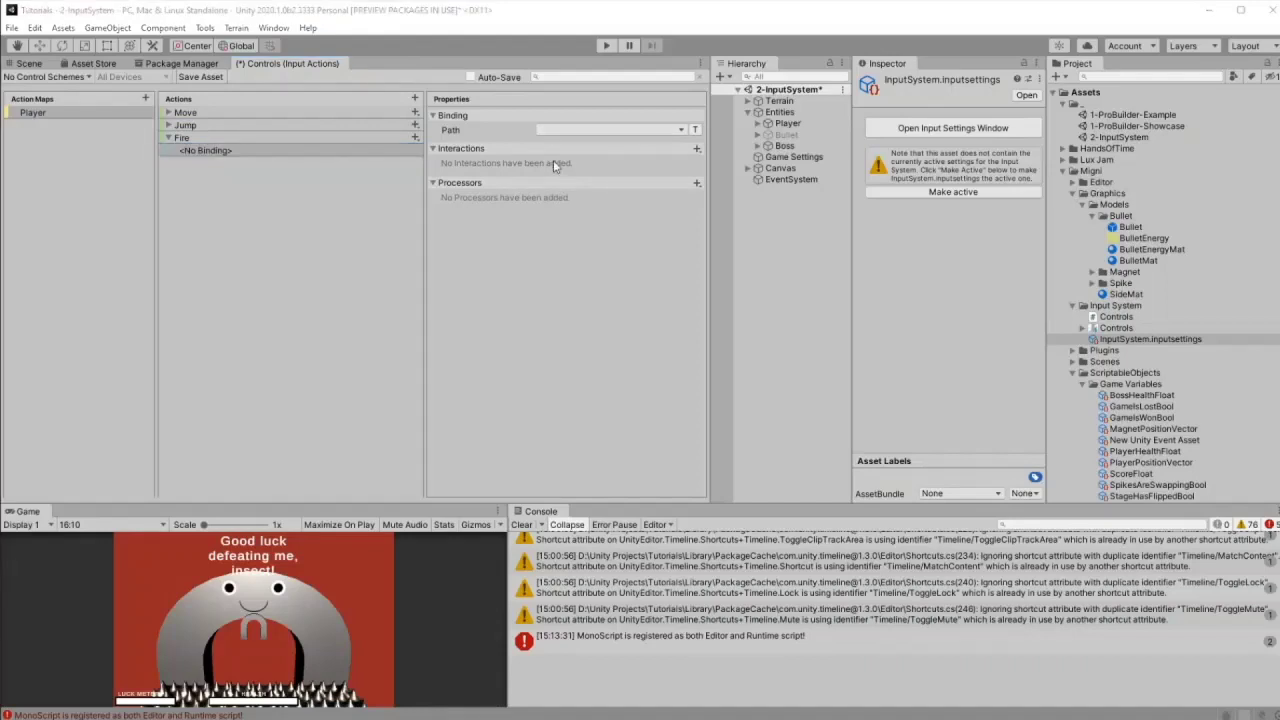
left_click(576, 217)
Step: Show the Player's components and expand the Player Input events on Game Settings
left_click(787, 123)
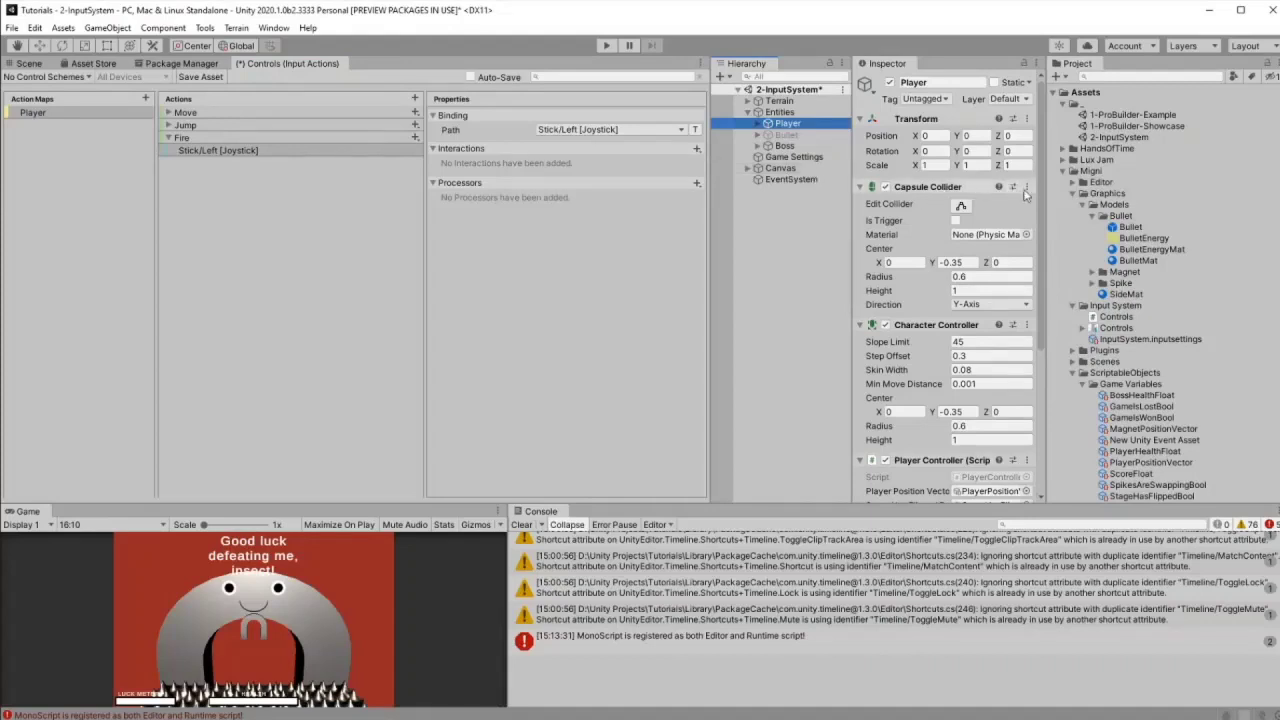
left_click_drag(1039, 194, 803, 159)
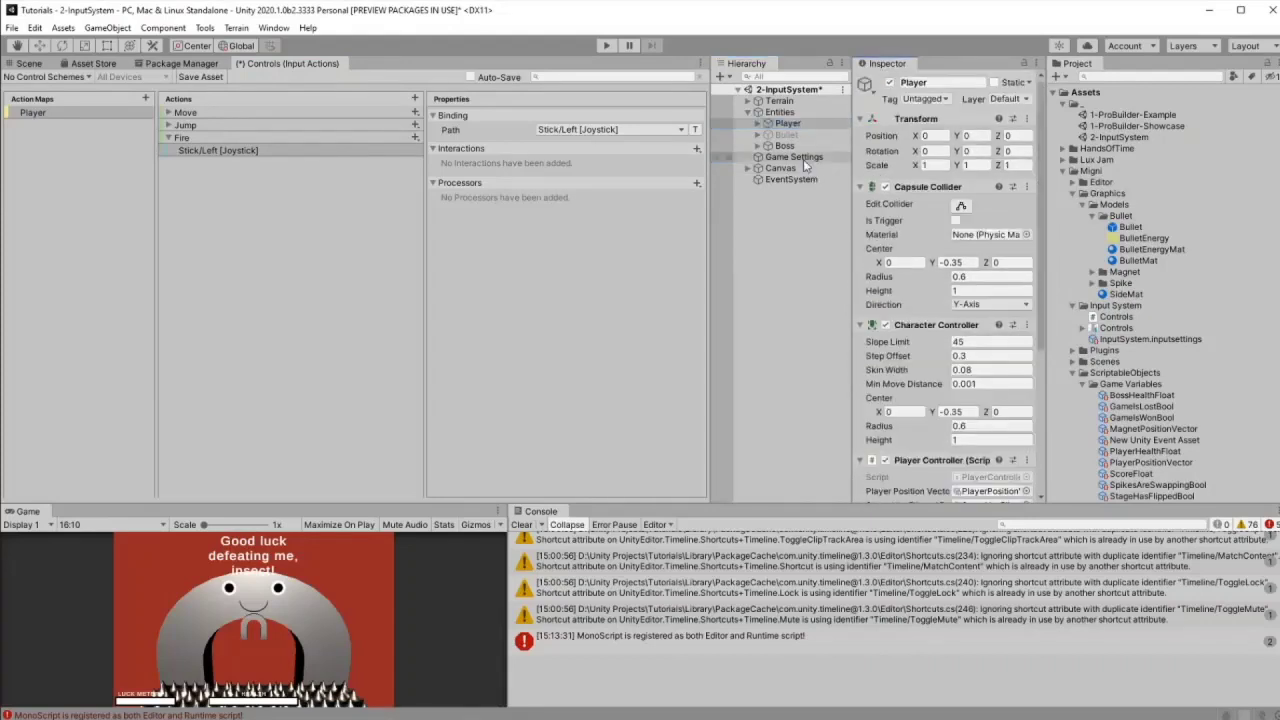
left_click(803, 159)
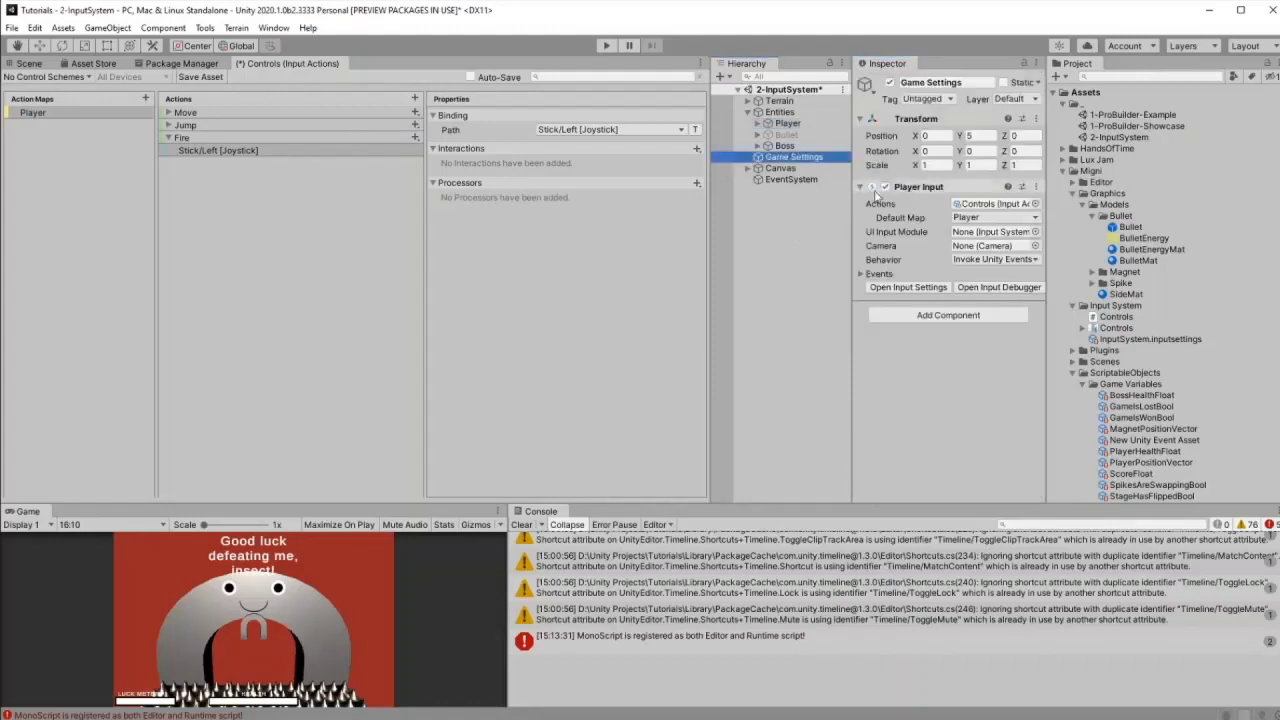
left_click(862, 274)
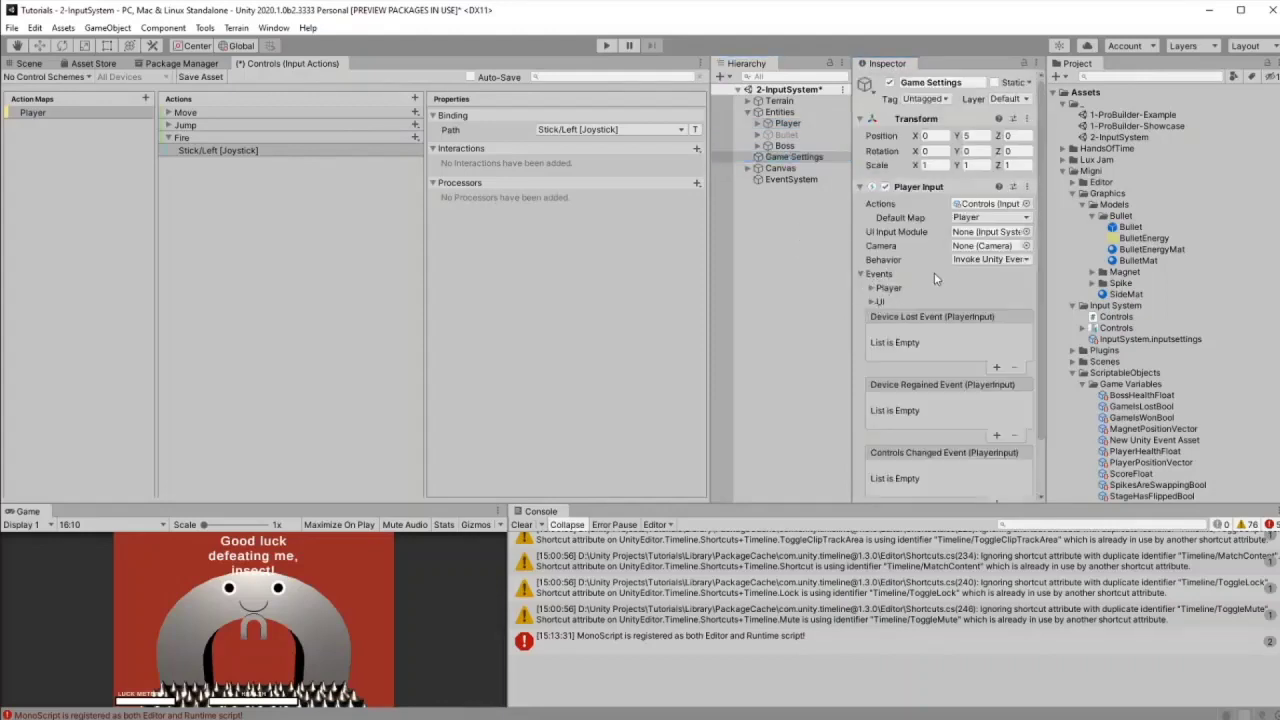
Step: Reassign the Controls asset as the Actions of Player Input on Game Settings and review the callbacks in its Player events
left_click(872, 287)
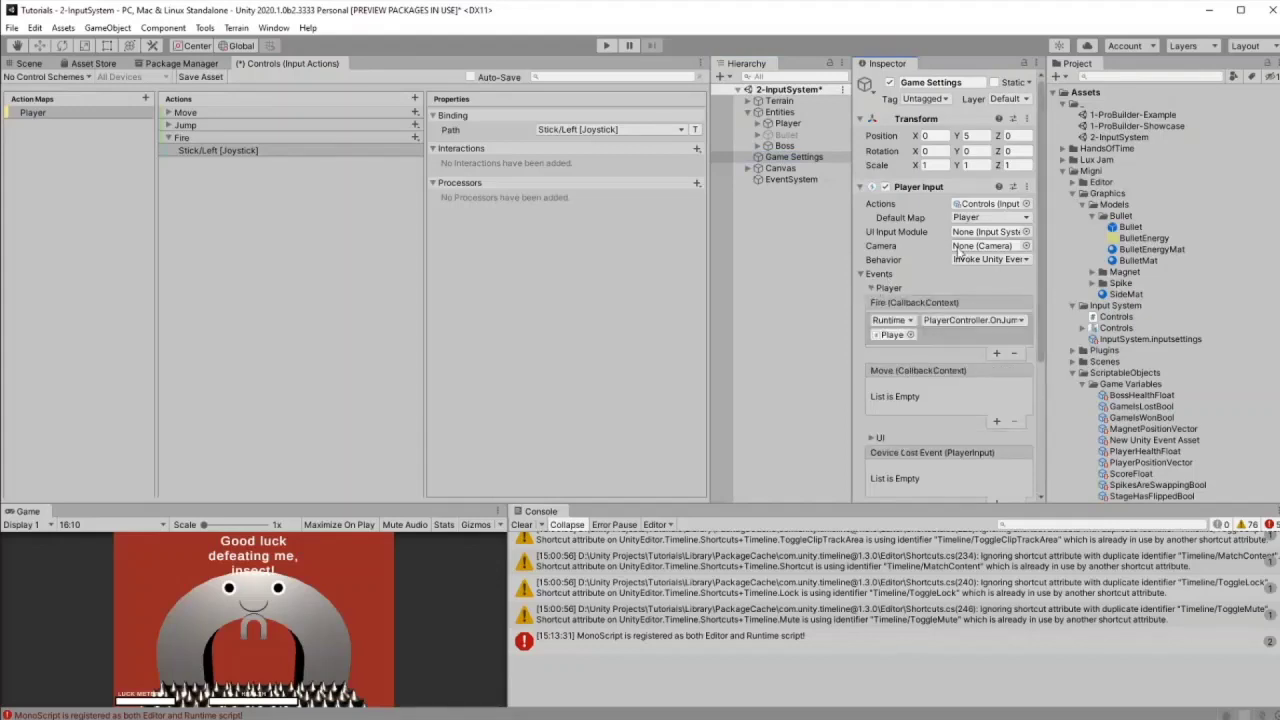
left_click(1026, 204)
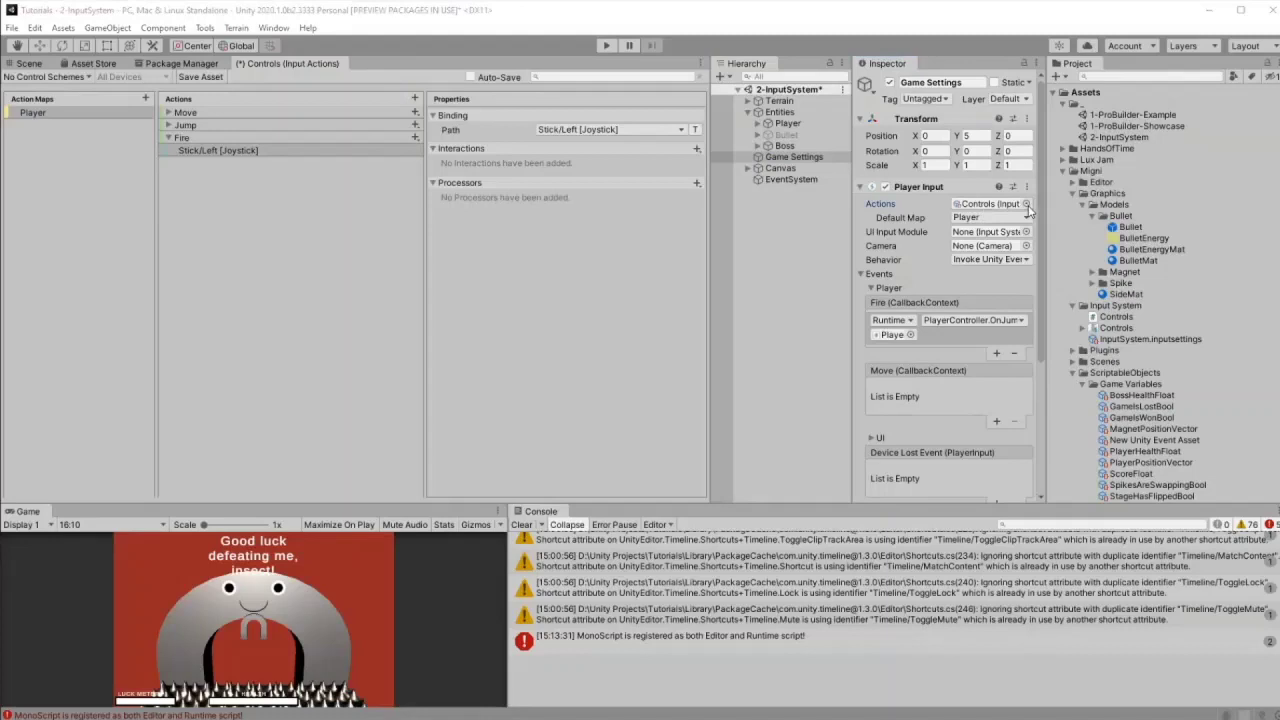
double_click(1038, 263)
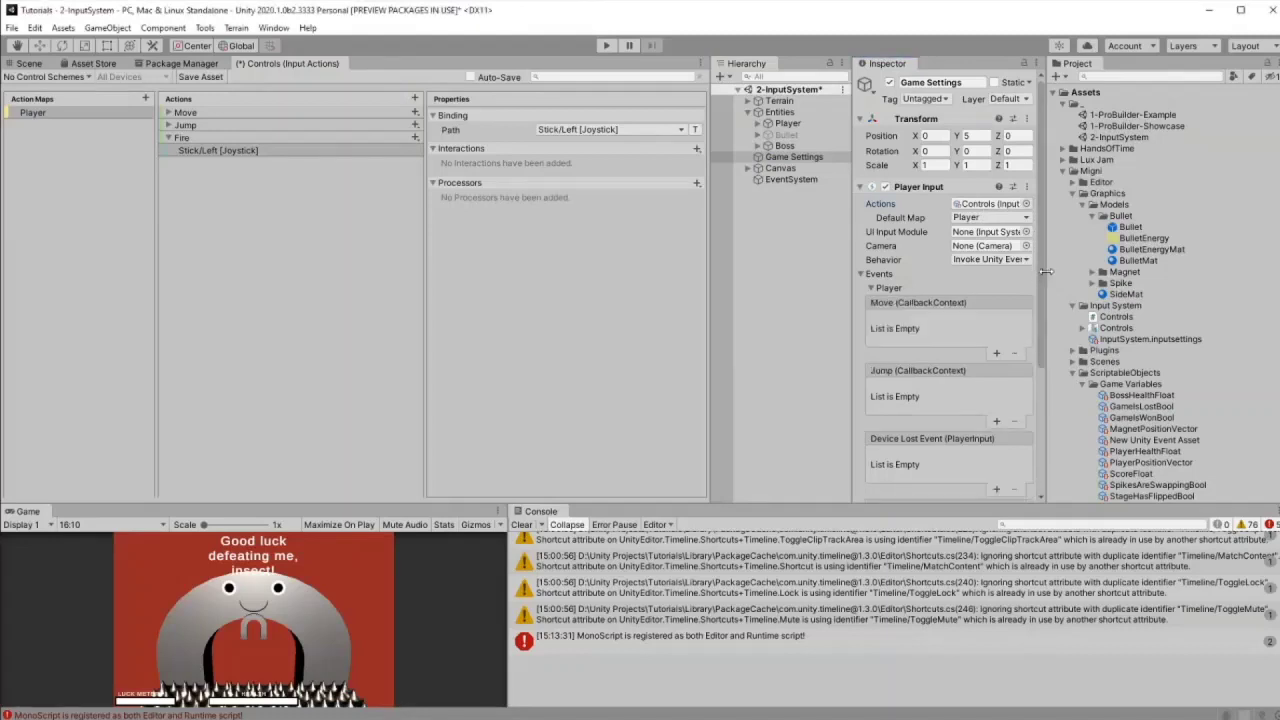
scroll(1040, 282, "down", 3)
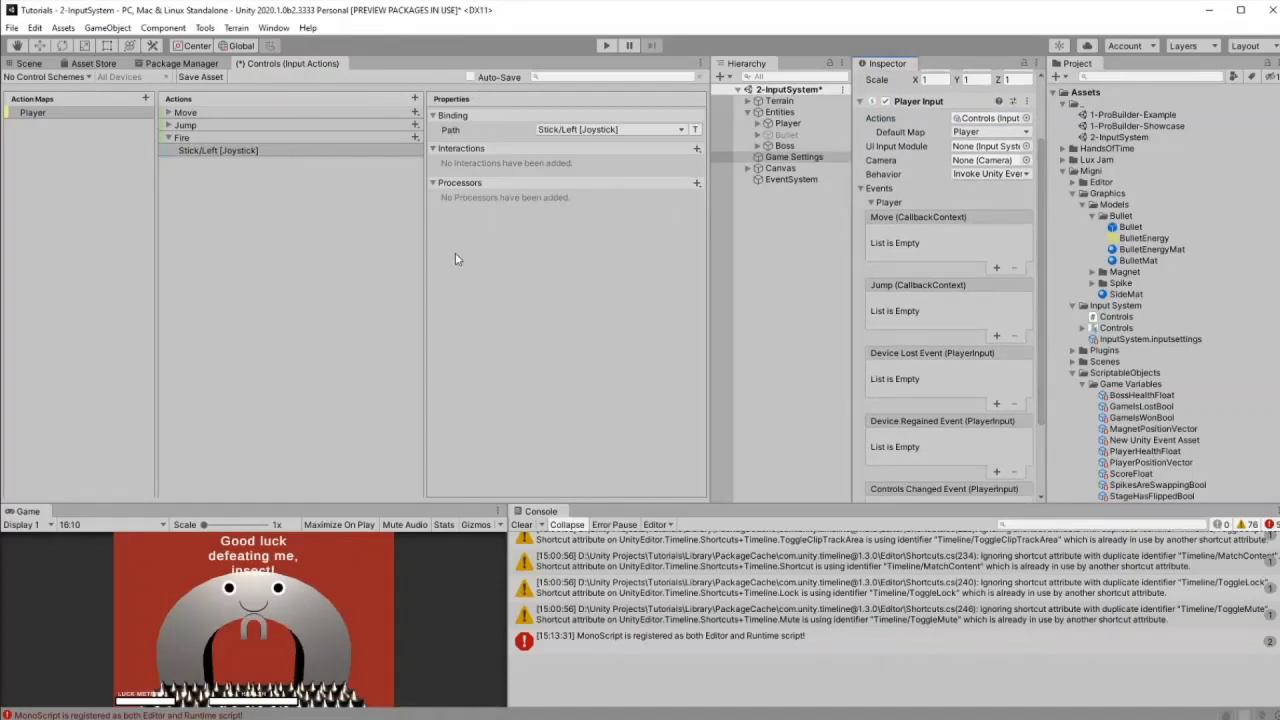
Step: Save the Controls input actions asset and expand the Player events of Player Input on Game Settings
left_click(215, 150)
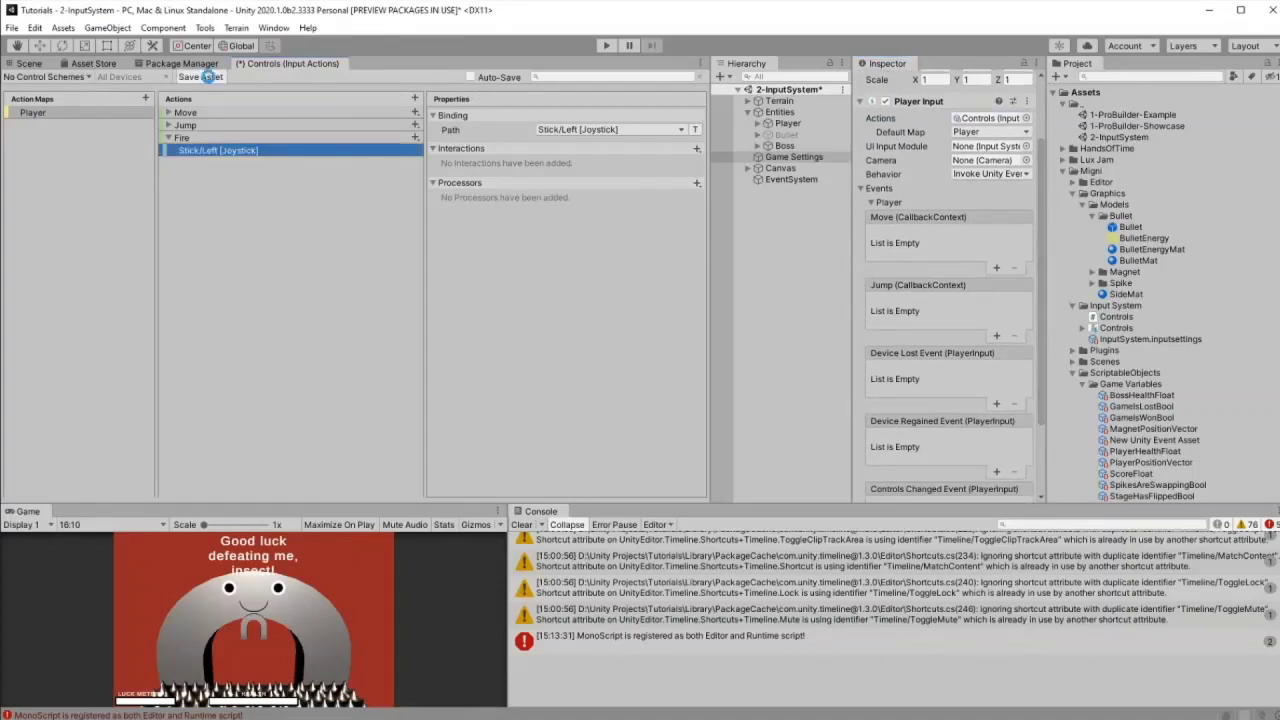
key("ctrl+s")
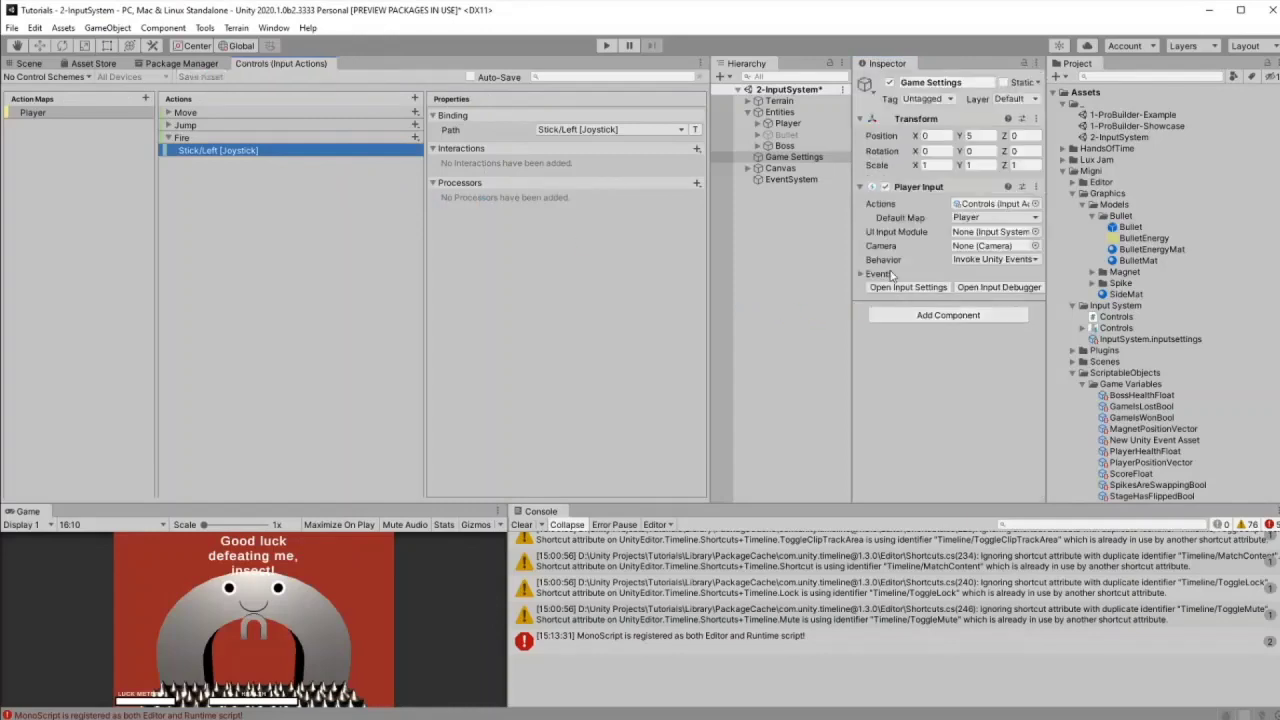
left_click(859, 274)
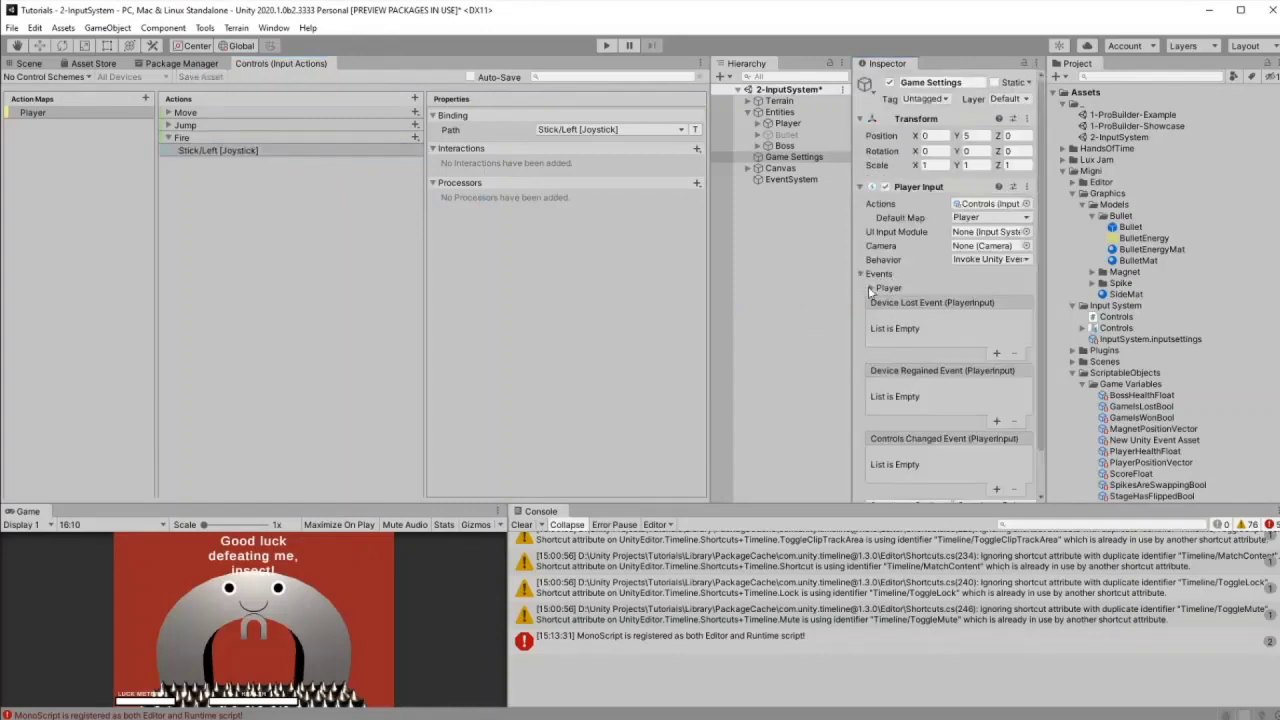
left_click(866, 287)
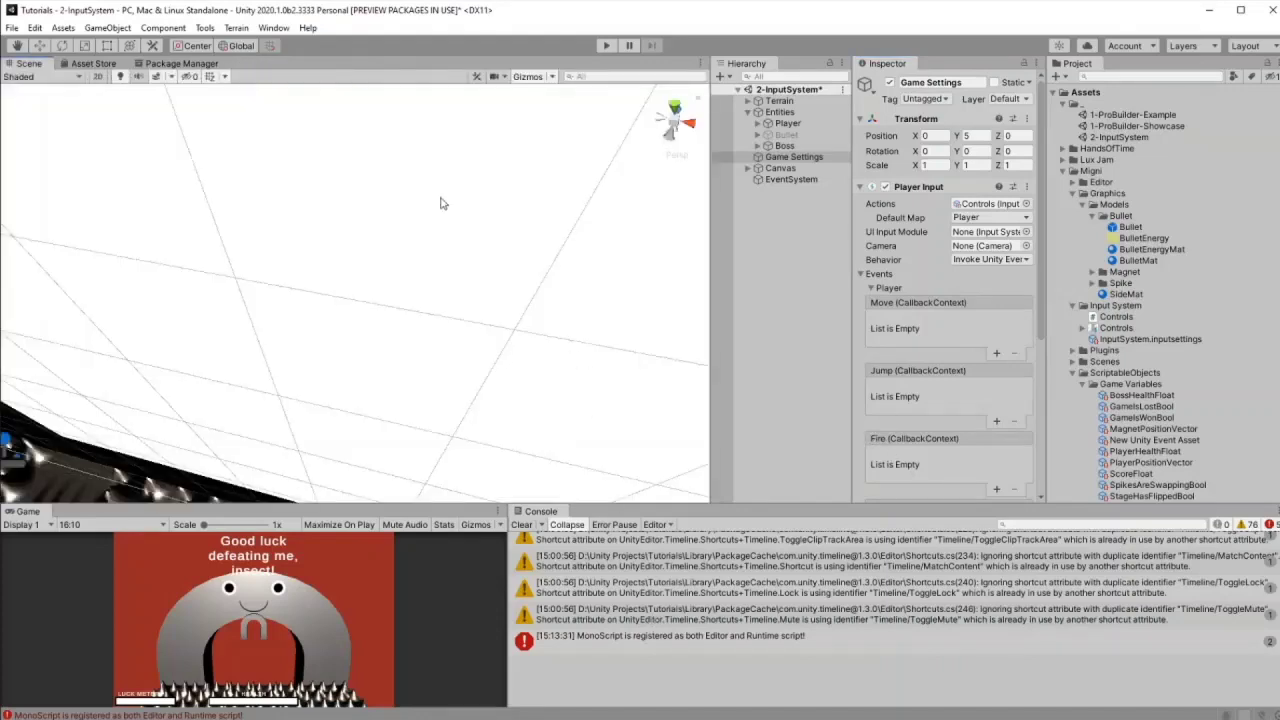
Step: Review the descriptions of the 2D Pixel Perfect and Game Foundation packages in the Package Manager
left_click(188, 64)
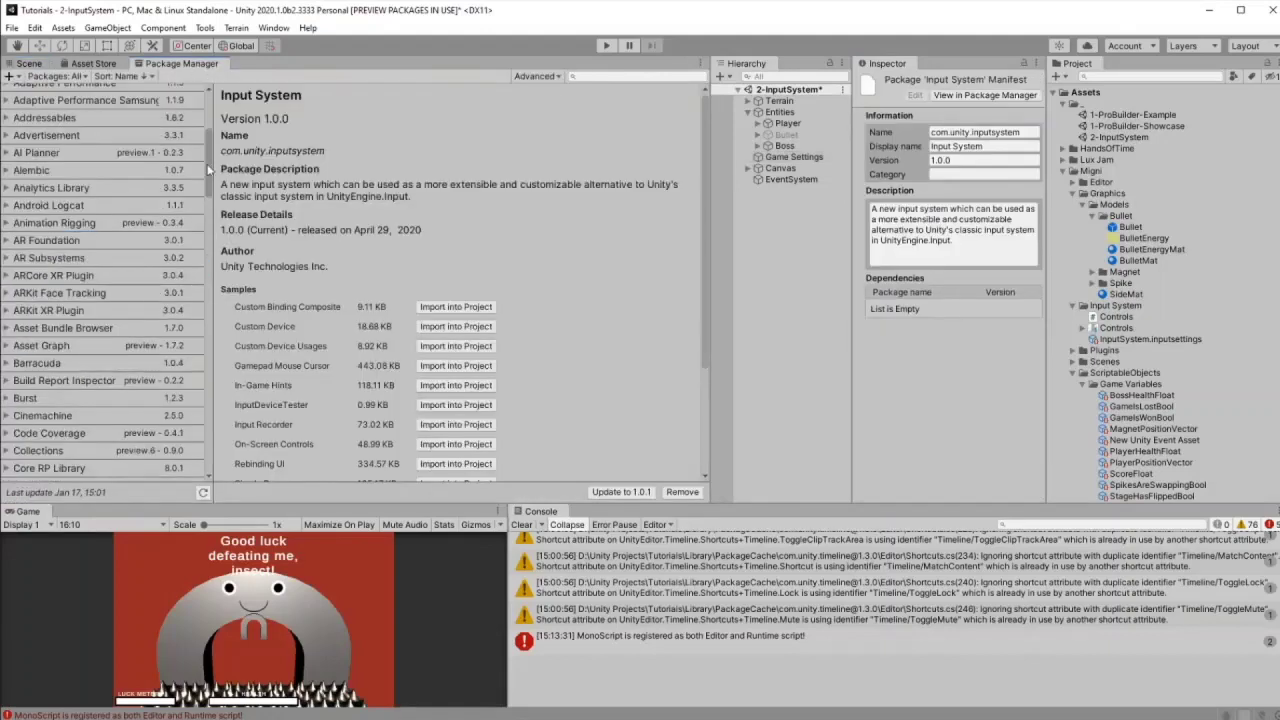
left_click_drag(208, 166, 204, 130)
left_click(195, 179)
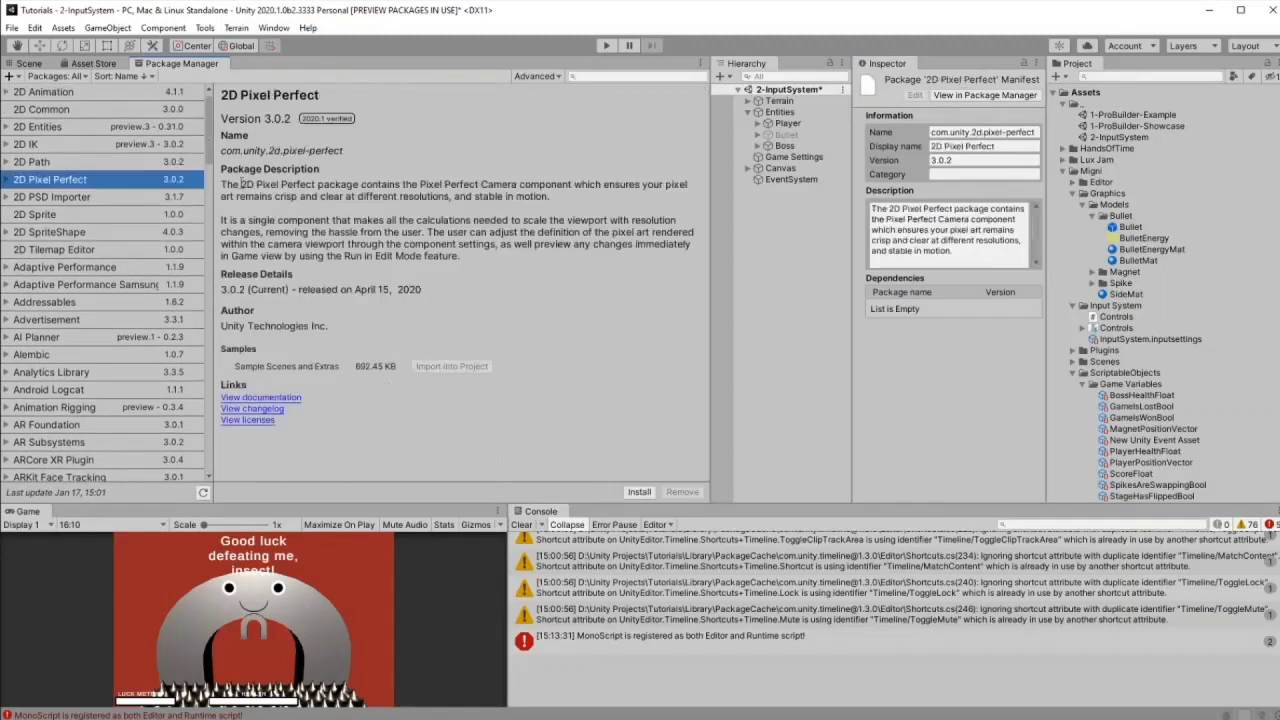
left_click(308, 183)
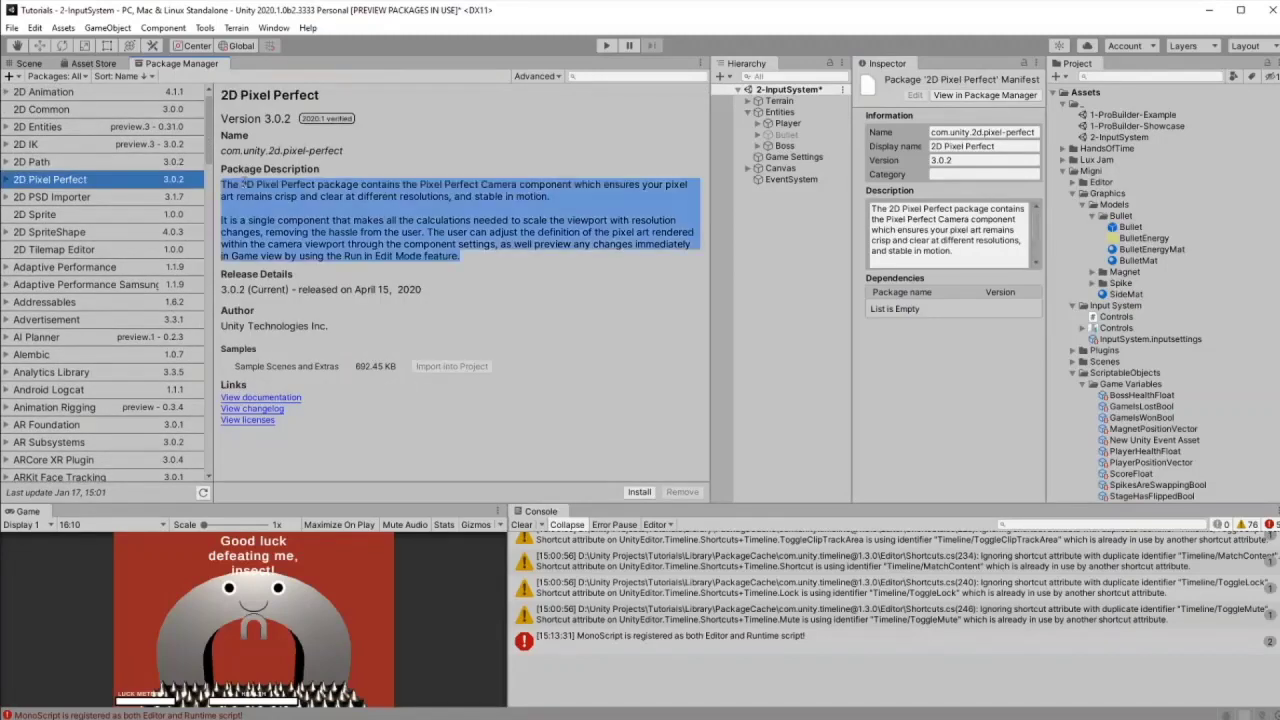
left_click(308, 183)
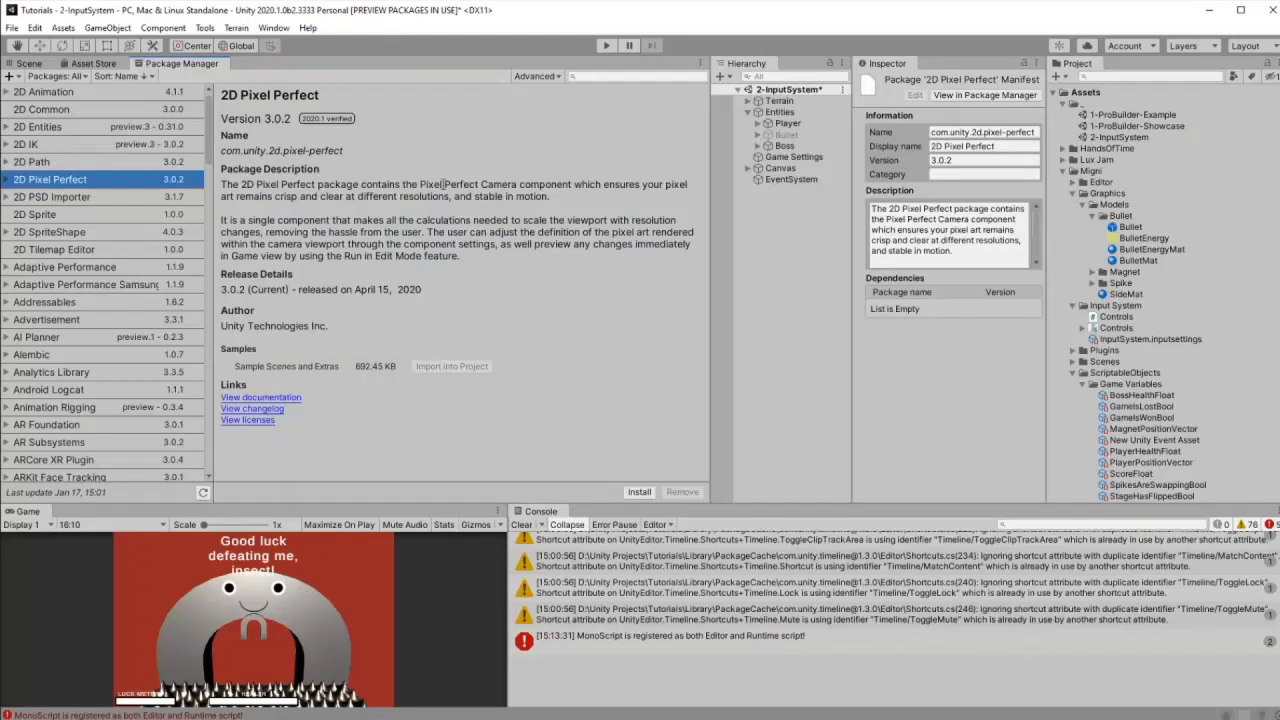
scroll(201, 231, "down", 10)
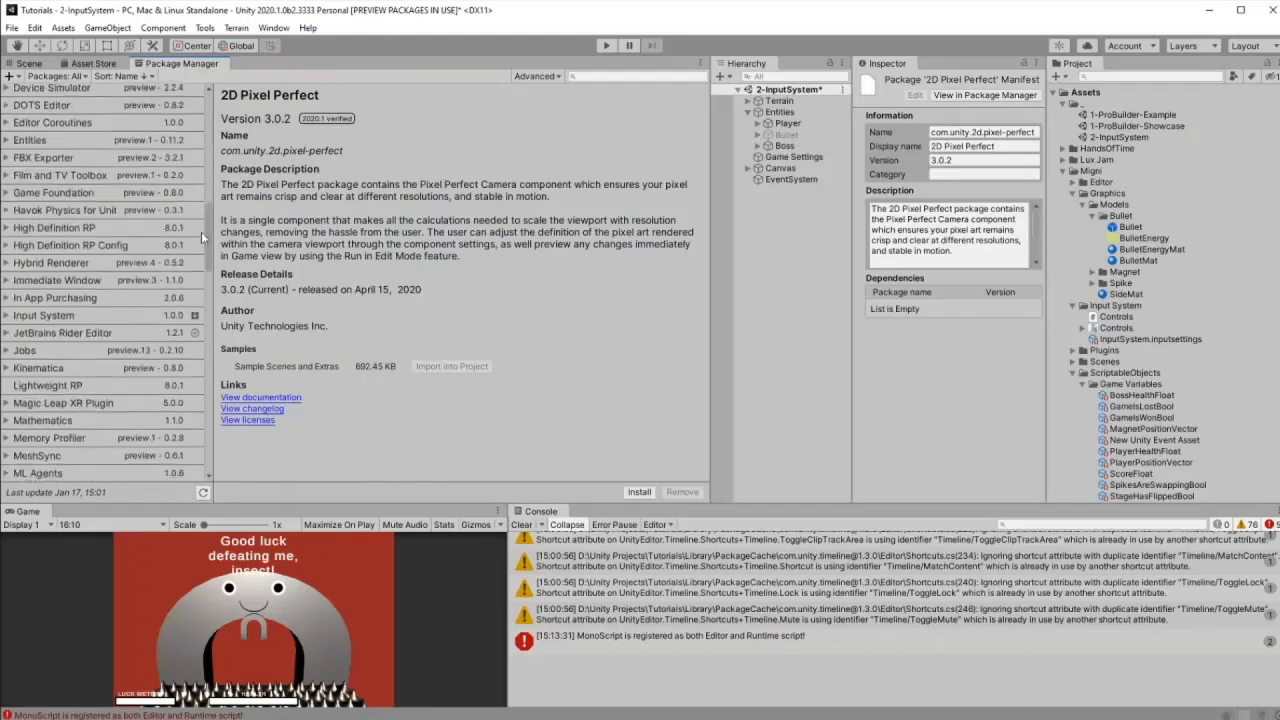
left_click(135, 189)
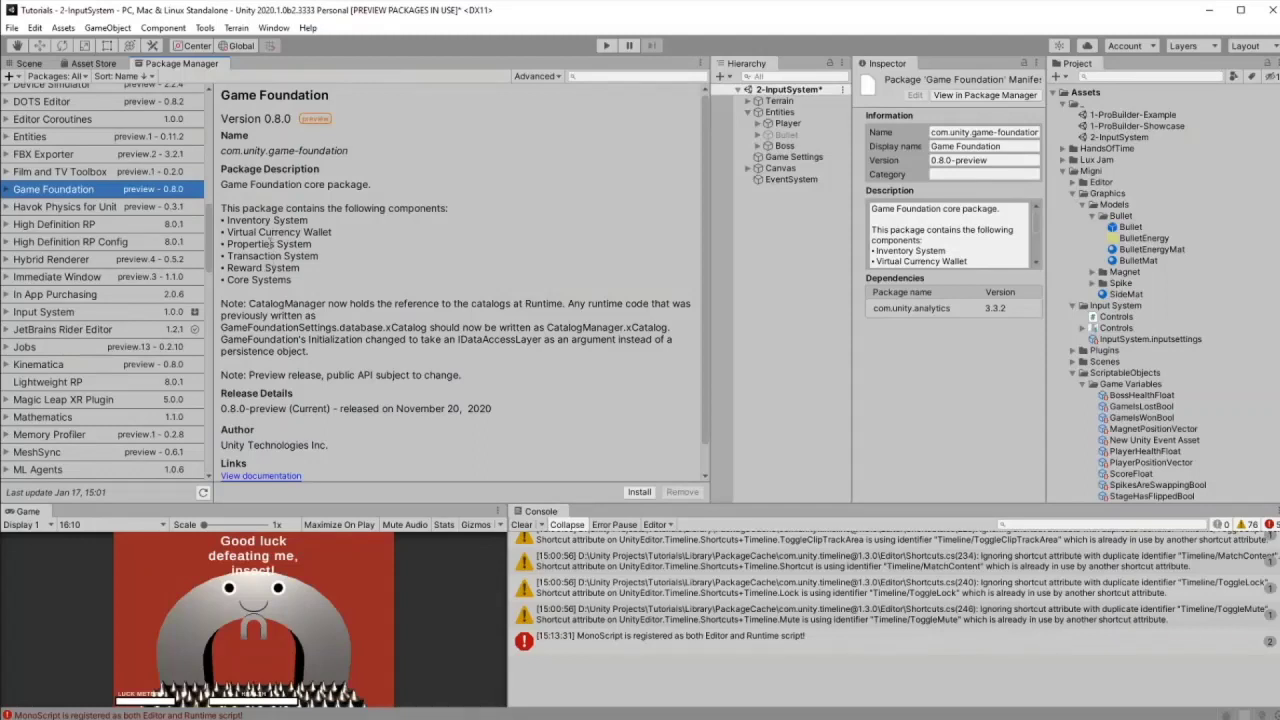
Step: Review the details of the Polybrush and ProGrids packages
scroll(142, 262, "down", 10)
left_click(142, 252)
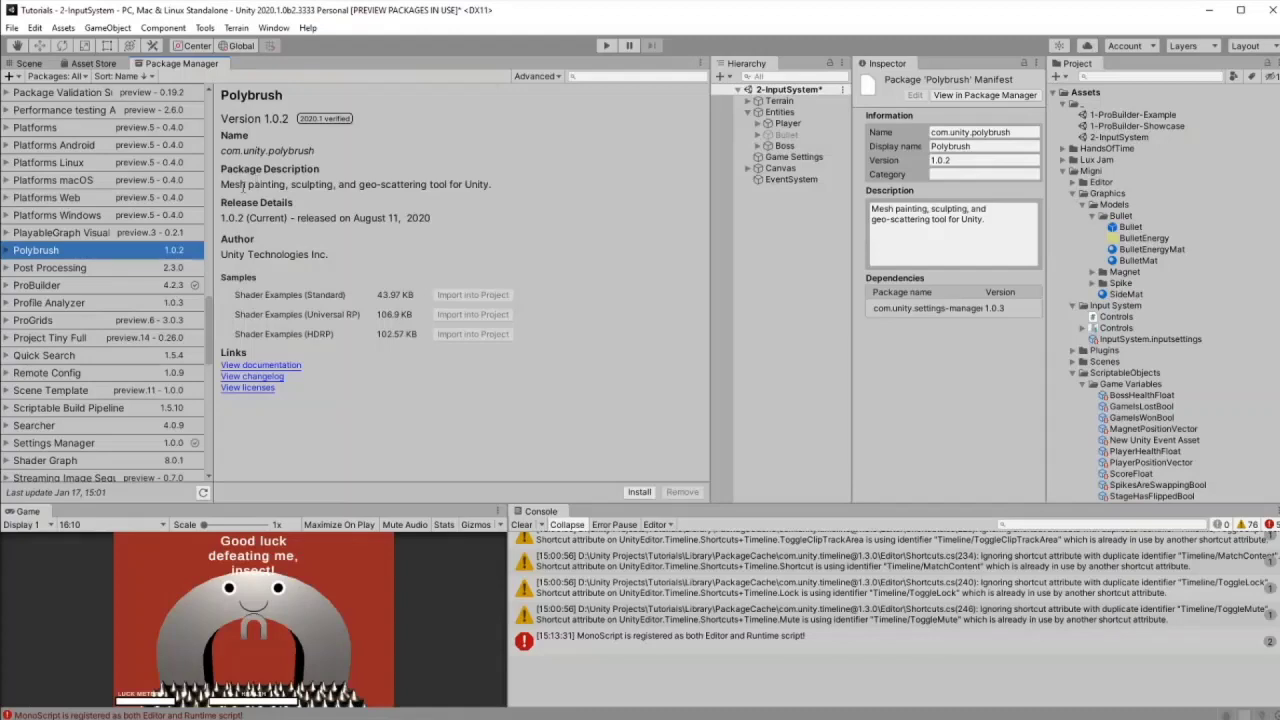
left_click(120, 322)
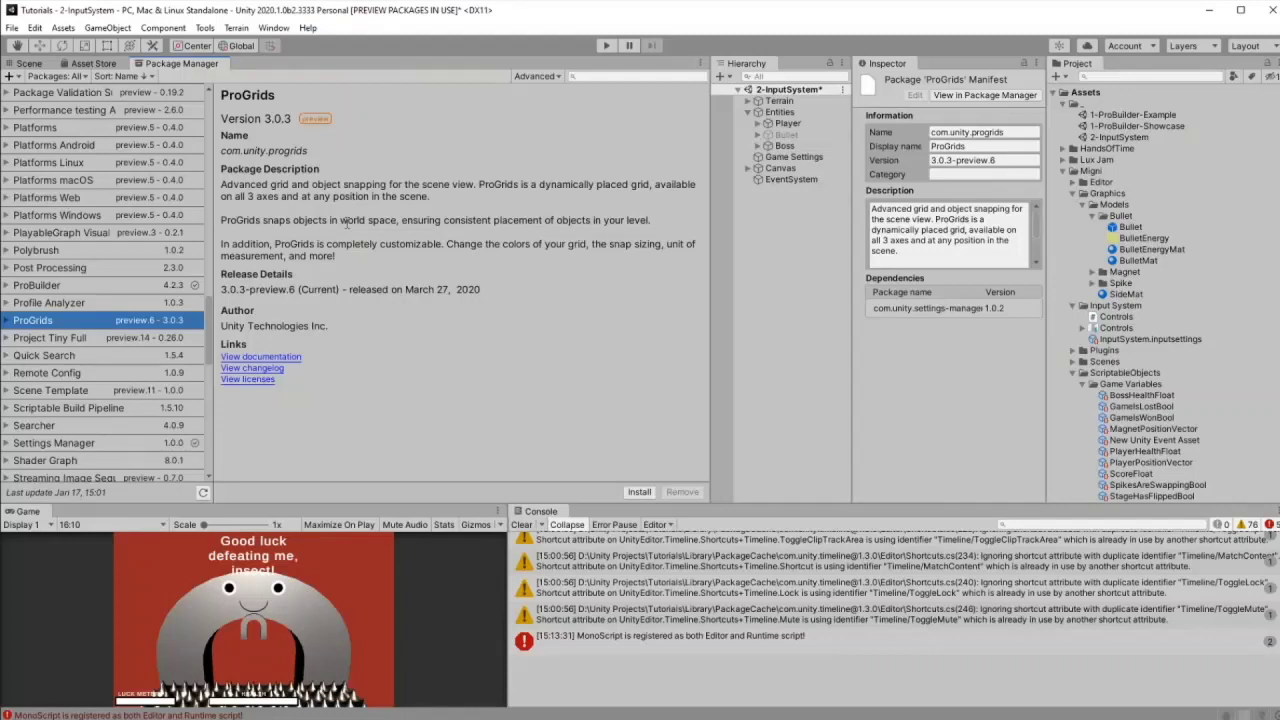
Step: Review the details of the Addressables and Shader Graph packages
scroll(194, 229, "up", 15)
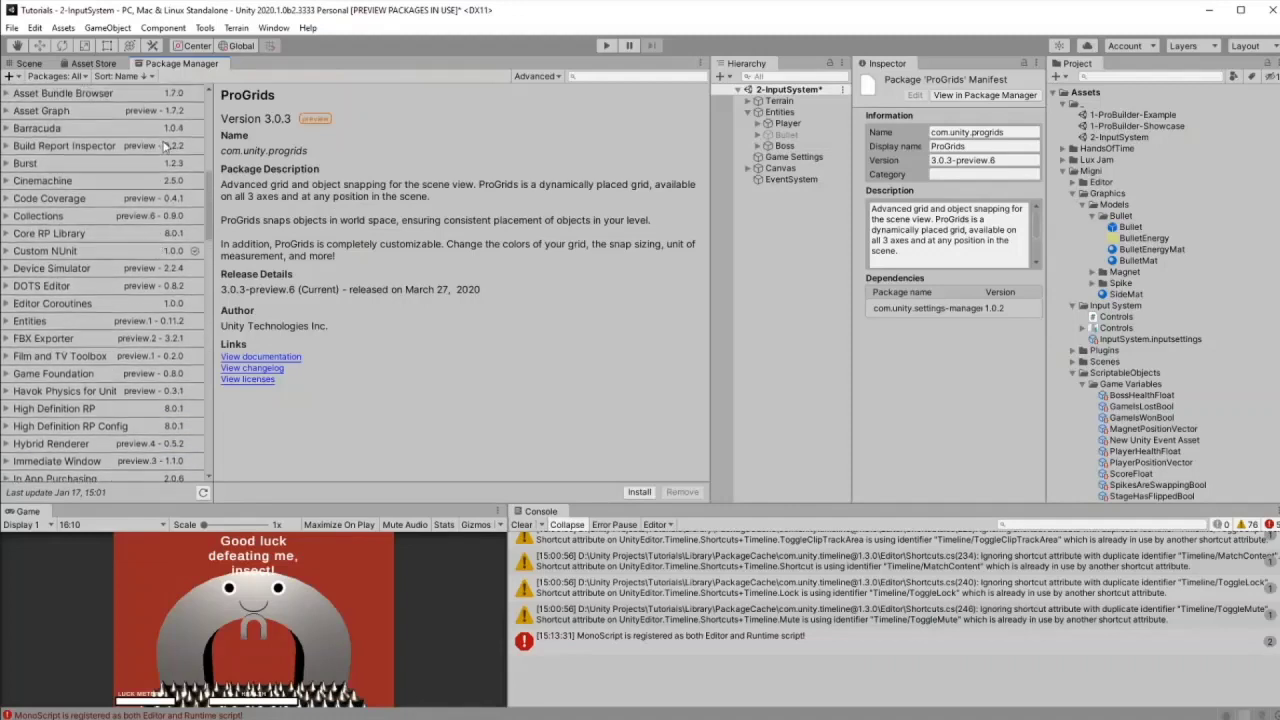
left_click_drag(212, 205, 204, 156)
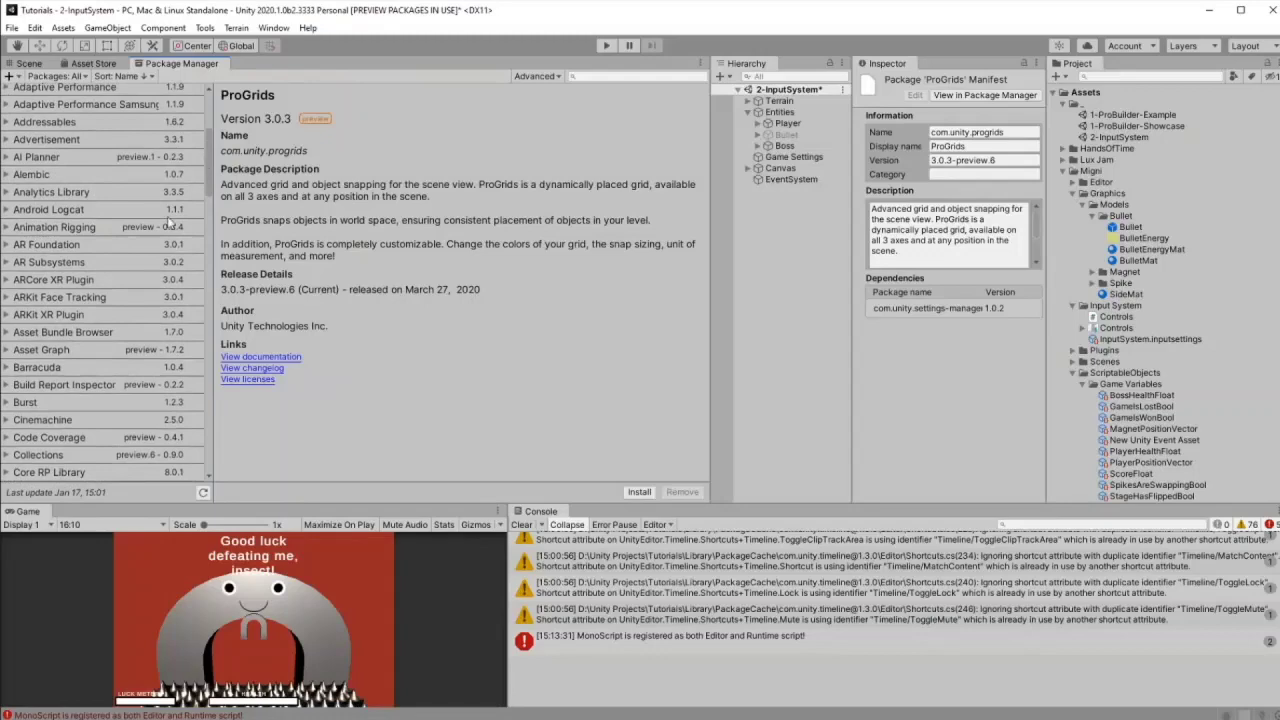
left_click(141, 121)
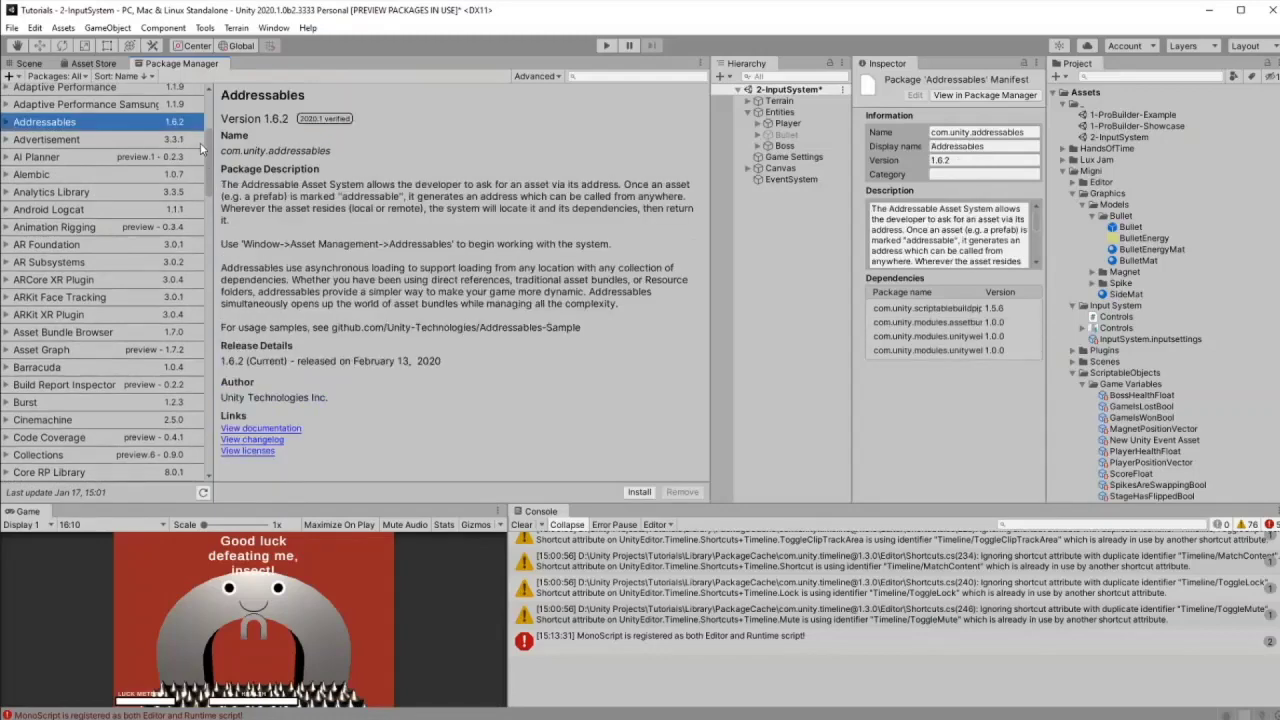
left_click_drag(208, 148, 215, 365)
scroll(158, 262, "up", 4)
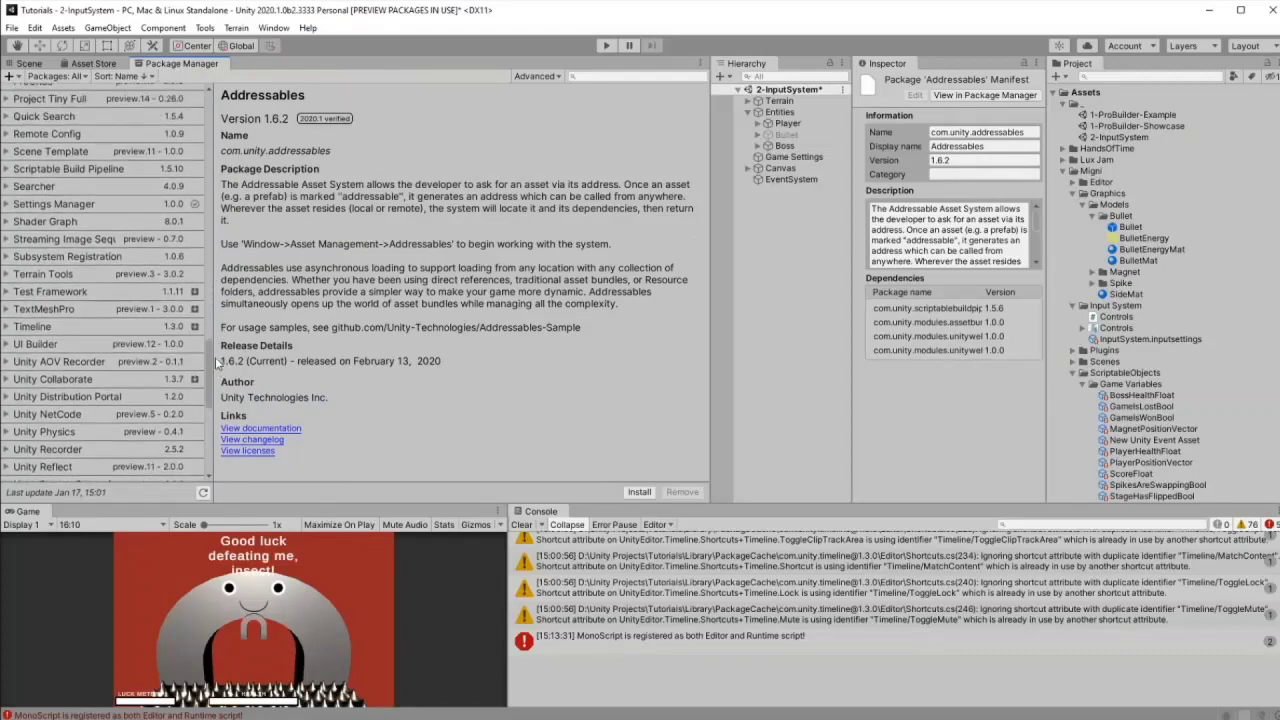
left_click(158, 252)
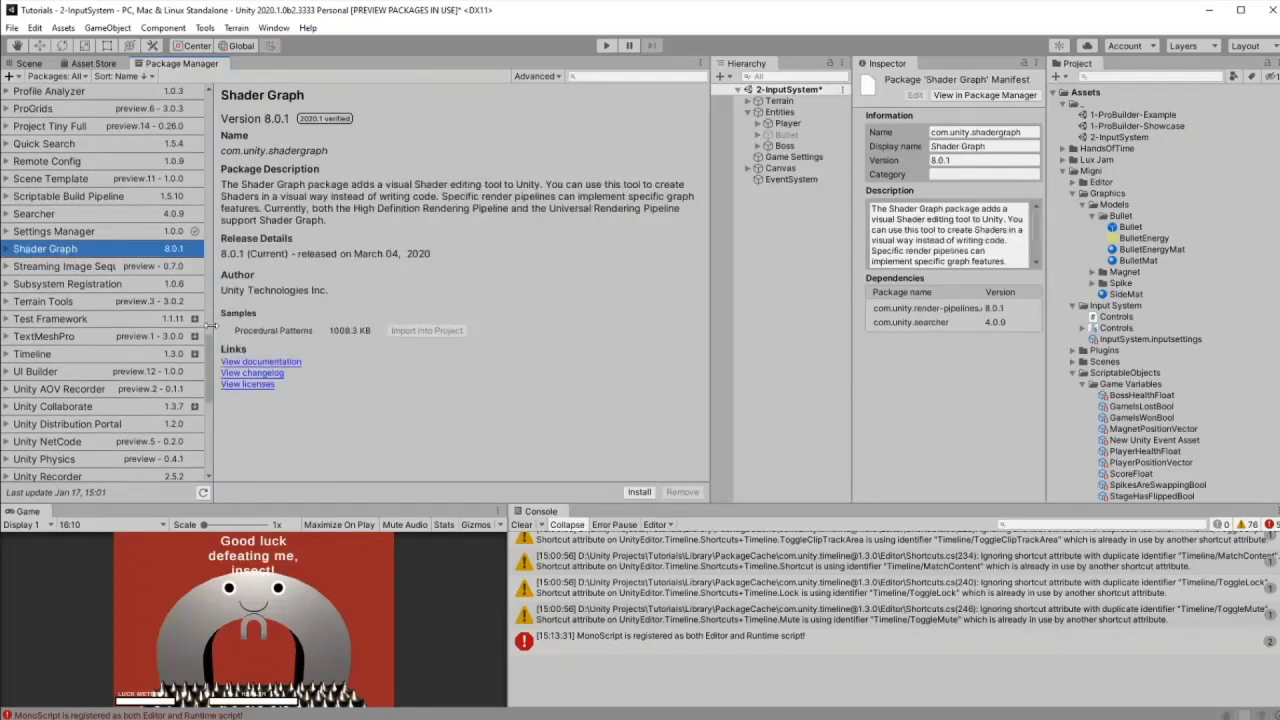
Step: Review the details of the Entities and ML Agents packages
left_click_drag(209, 345, 194, 247)
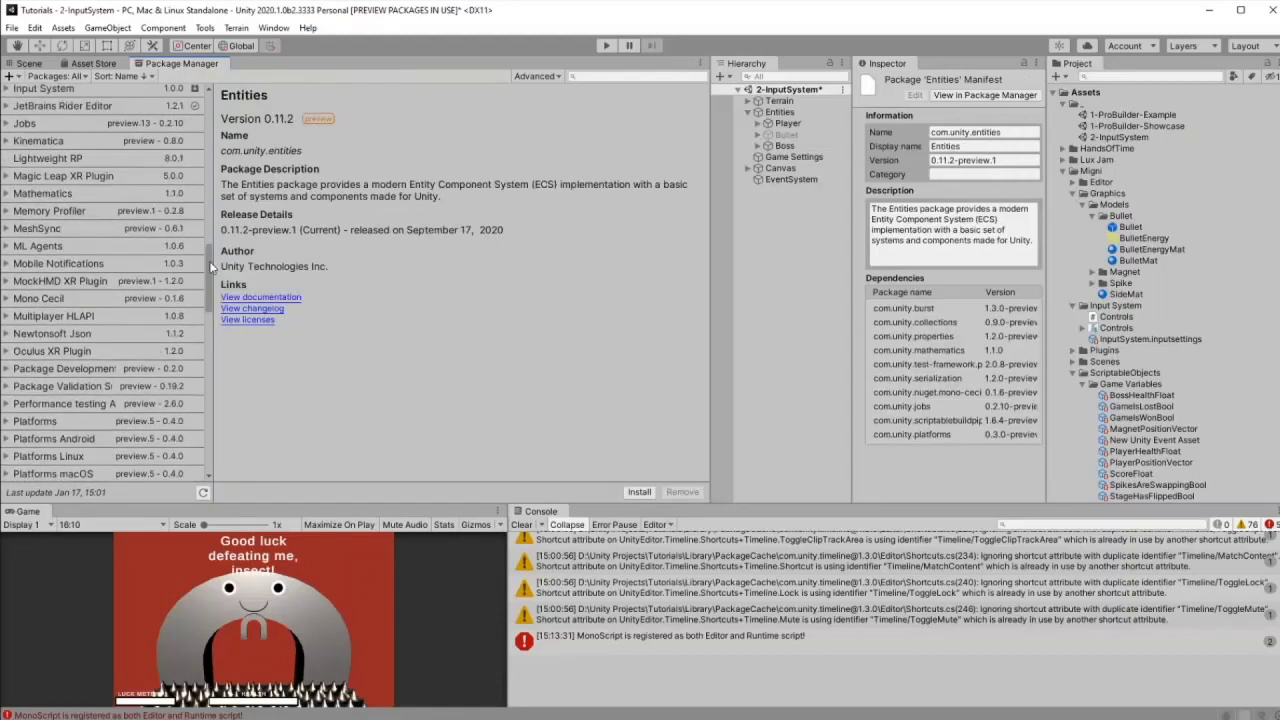
left_click(197, 250)
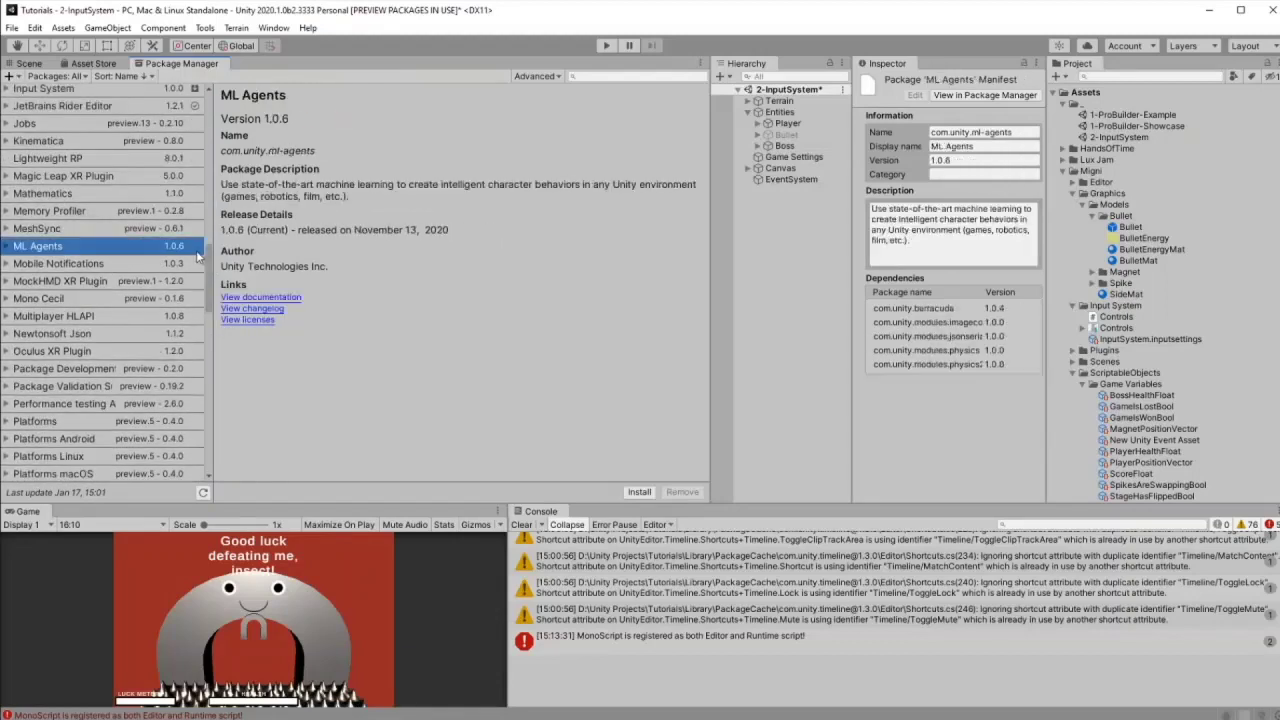